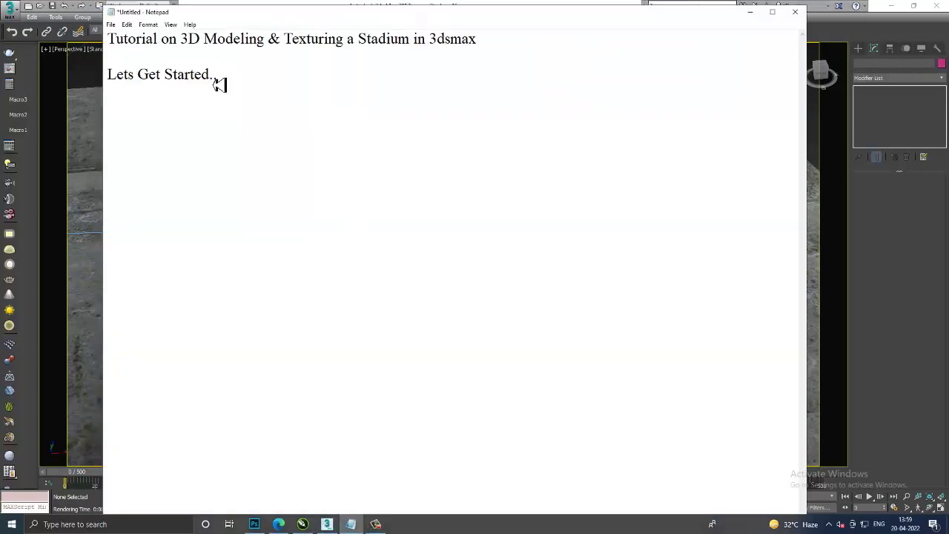
Add the line 'Lets Continue with Photometric Lights' below 'Lets Get Started..' in Notepad
key(ctrl+a)
click(254, 87)
text(Lets Con)
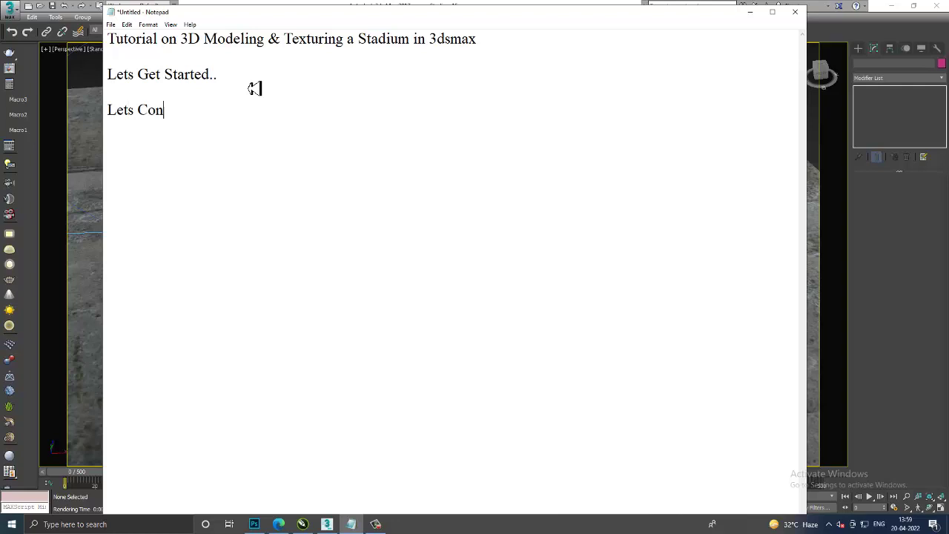
text(tinue w)
text(ith Pho)
text(tometric Li)
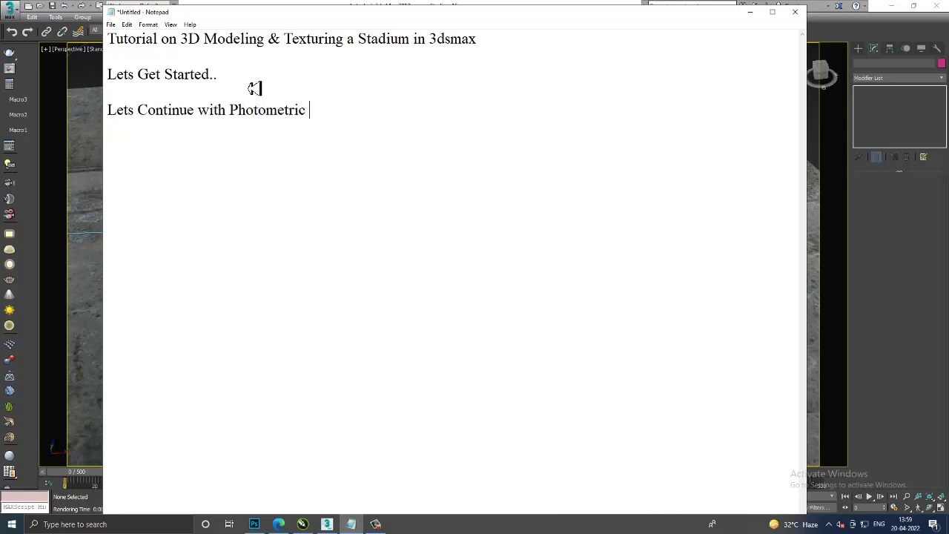
text(ghts)
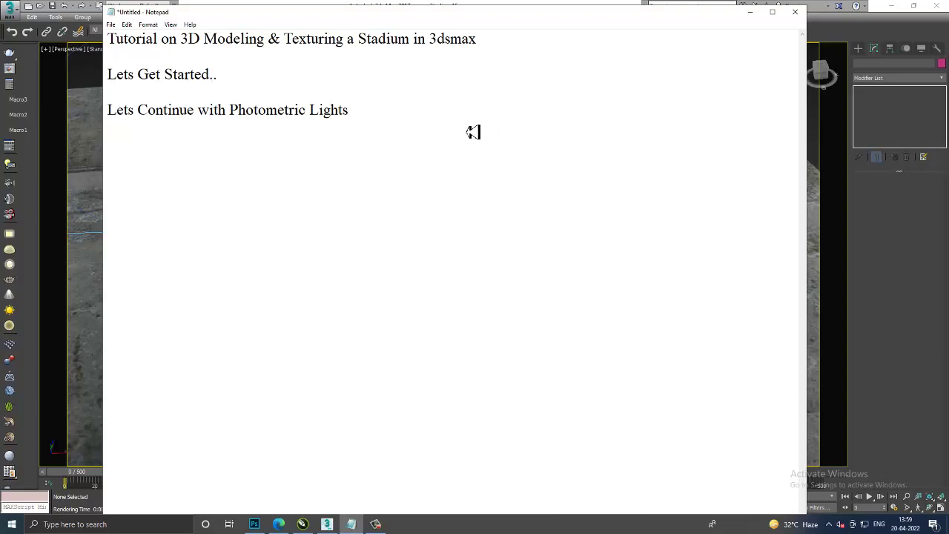
Look over a stadium floodlight tower in 3ds Max, then return to the notes
click(751, 12)
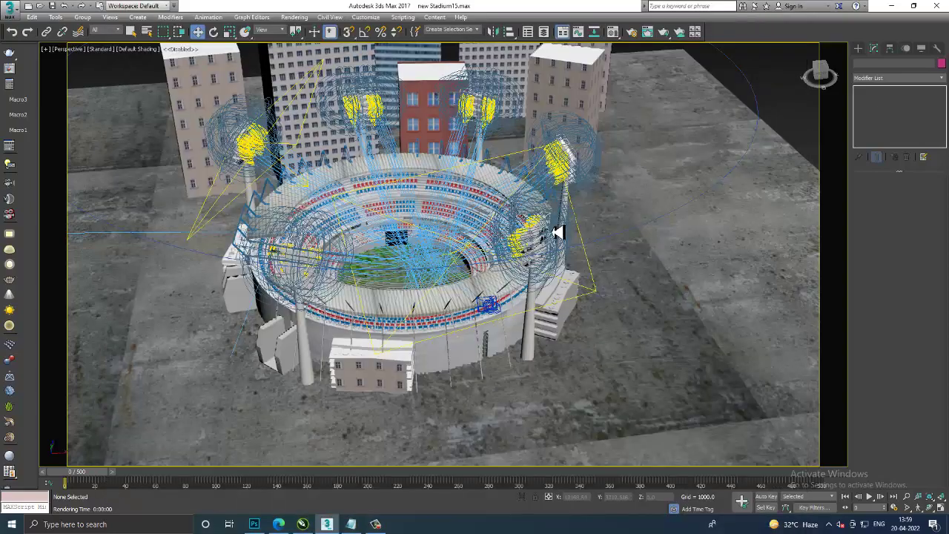
alt+middle_drag(535, 182, 402, 282)
scroll(445, 204, up, 5)
scroll(470, 227, up, 3)
scroll(486, 203, up, 2)
scroll(486, 203, down, 5)
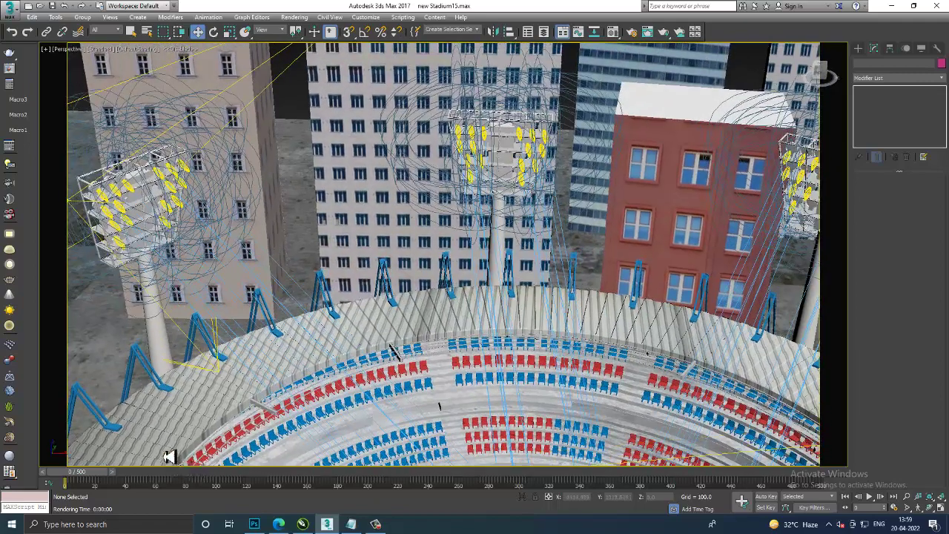
click(351, 524)
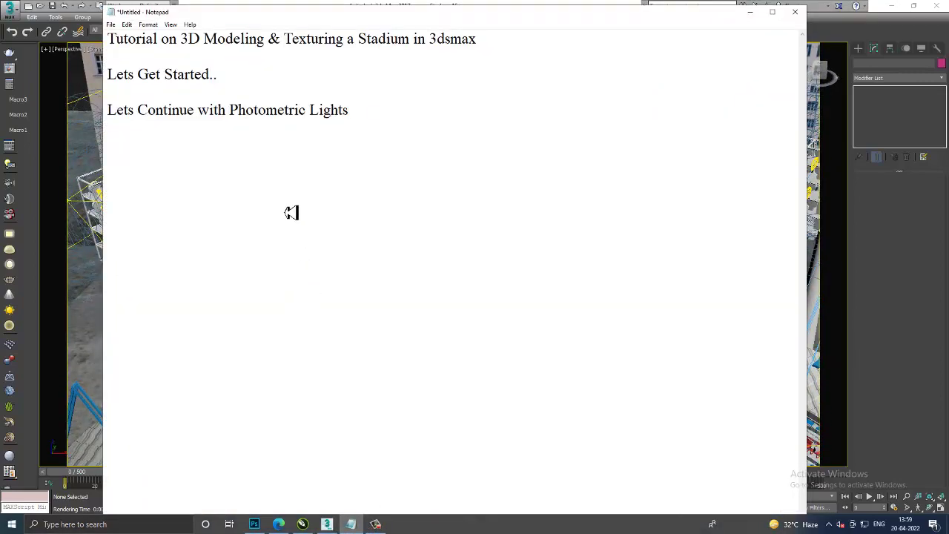
Write 'As i have Instanced all the lights' and 'Set according to the emitting Object' as new note lines
key(Return)
text(As i h)
text(ave Instan)
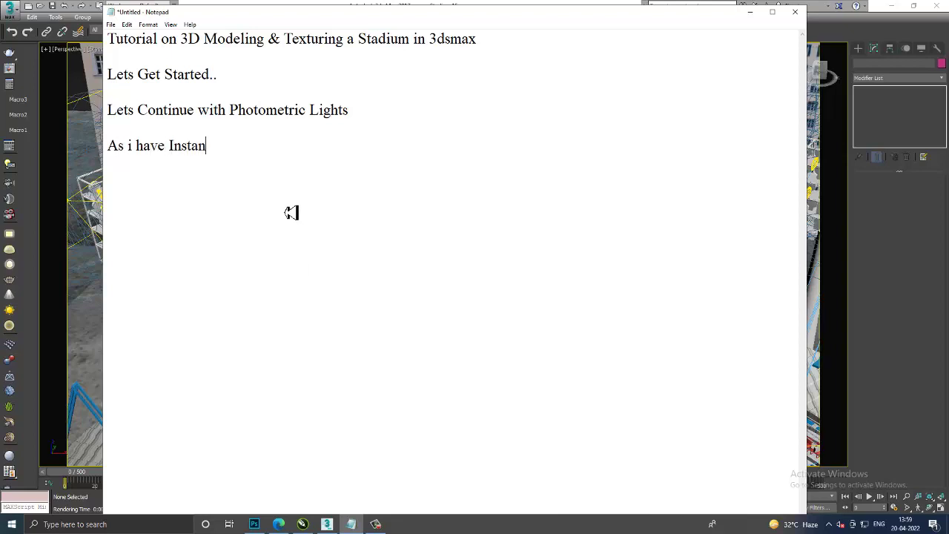
text(ced all the )
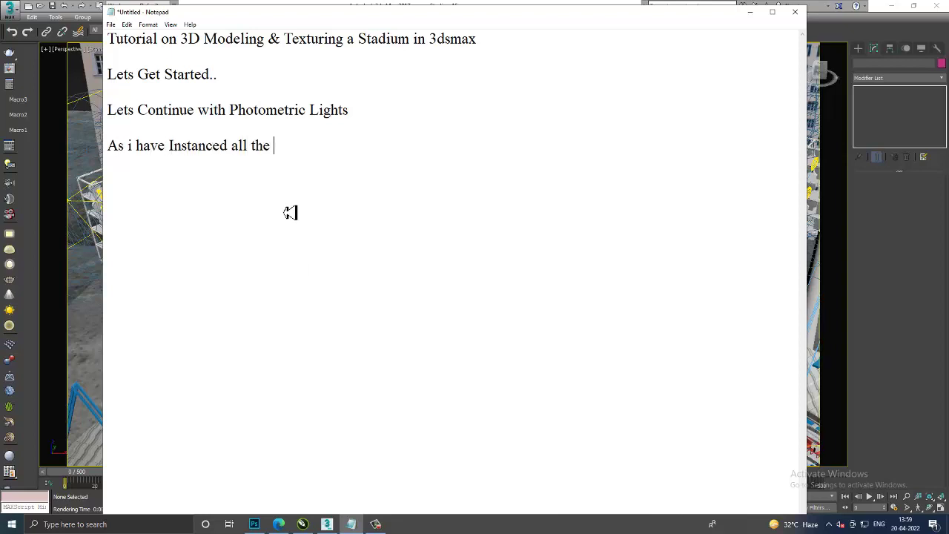
text(lights)
text(S)
text(et accord)
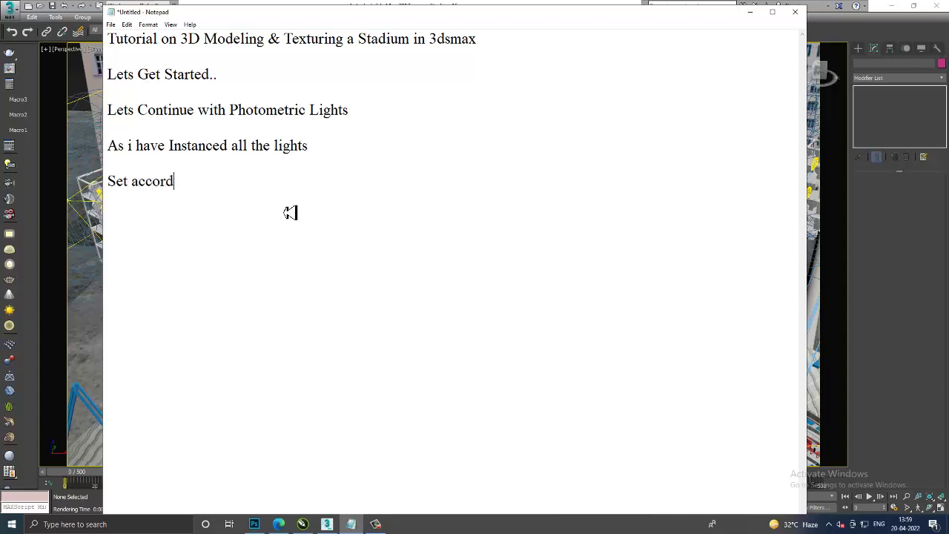
text(ing to the )
text(emit)
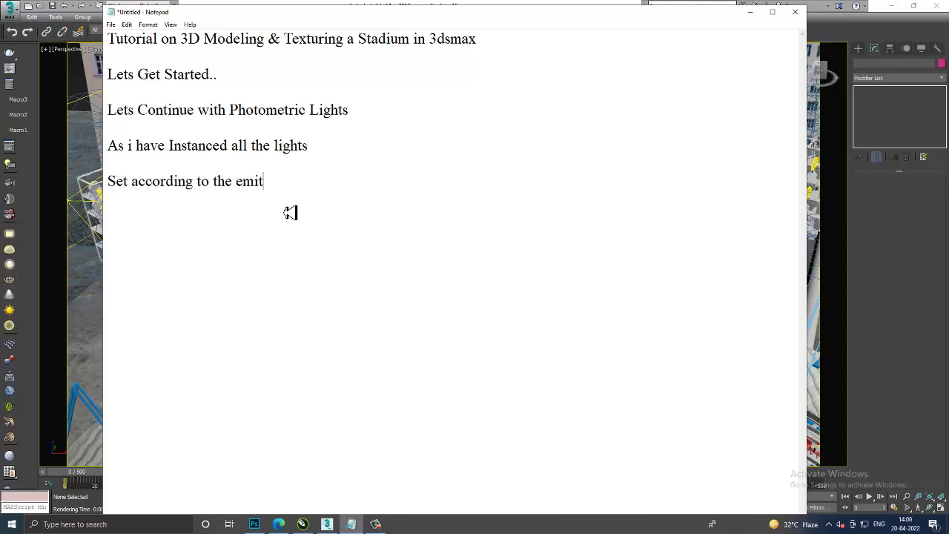
text(ing)
text(ting )
text(Object)
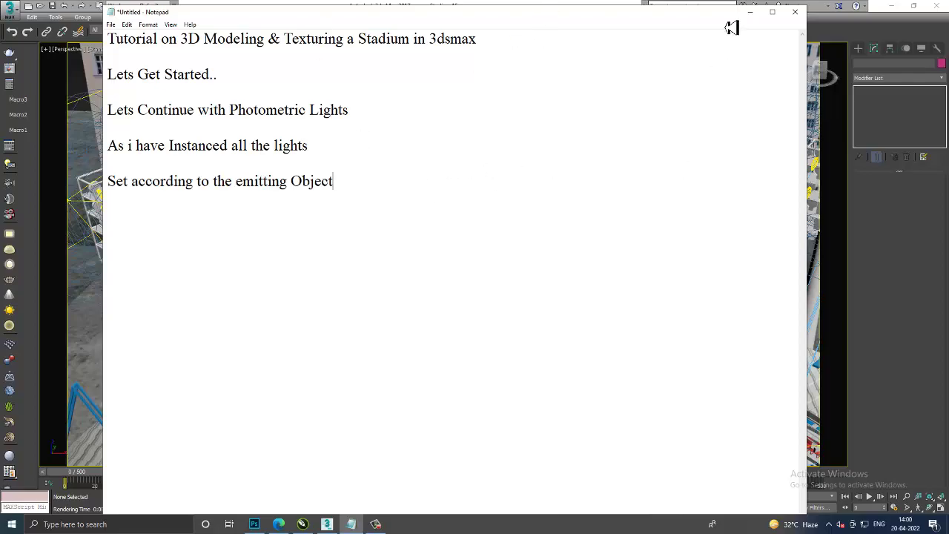
click(750, 12)
Select a floodlight's Target Light and review its Halogen (Warm), point_stadium web and attenuation settings
mouse_move(682, 237)
alt+middle_down()
mouse_move(546, 212)
mouse_move(614, 239)
alt+middle_up()
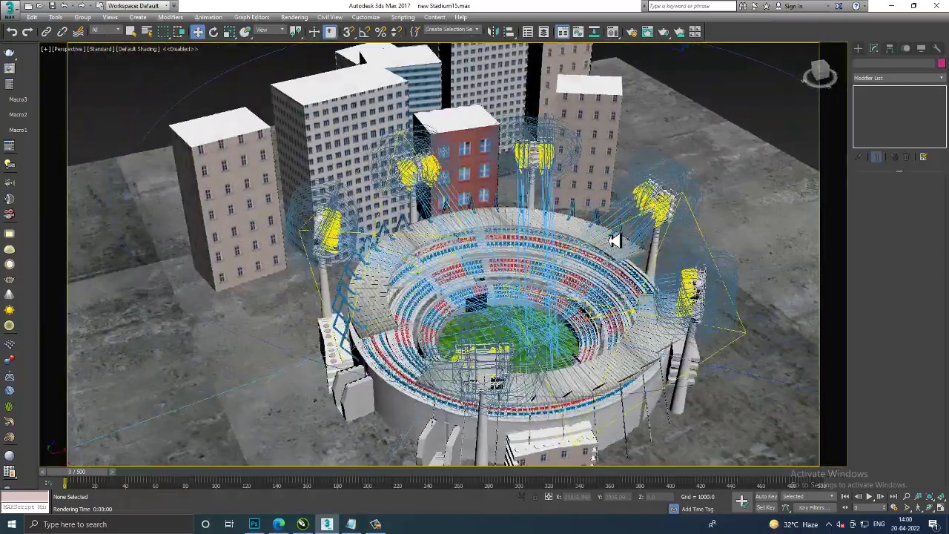
scroll(615, 239, up, 3)
scroll(501, 175, up, 3)
scroll(530, 218, up, 3)
scroll(556, 250, up, 3)
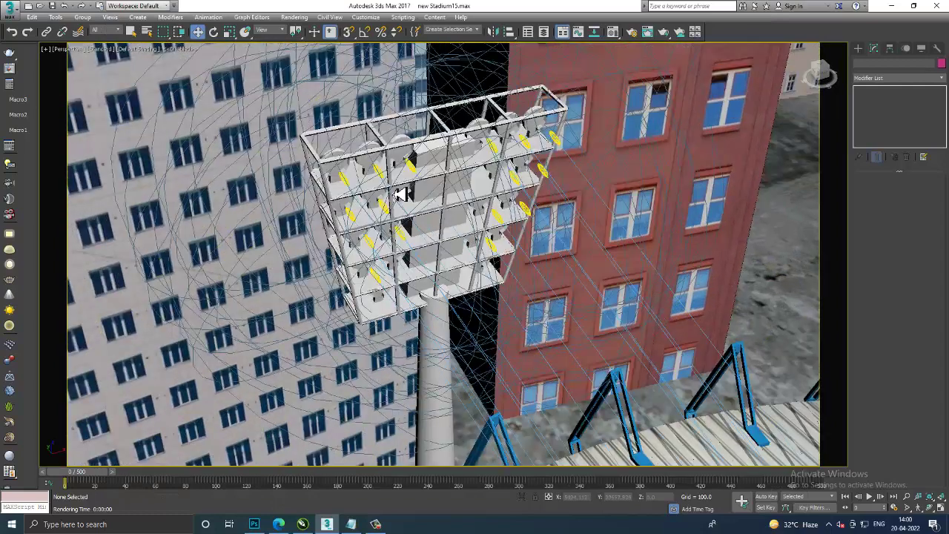
click(412, 174)
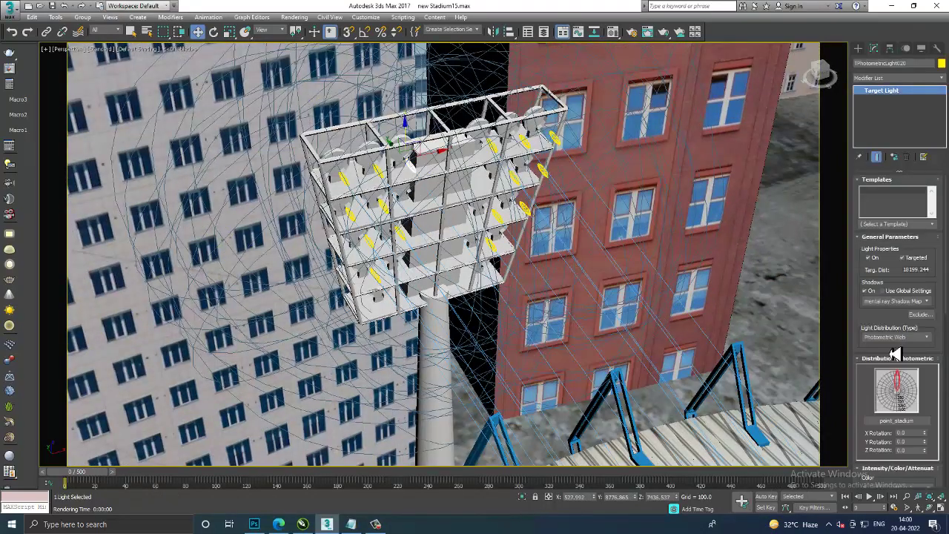
scroll(895, 354, down, 3)
scroll(895, 354, down, 3)
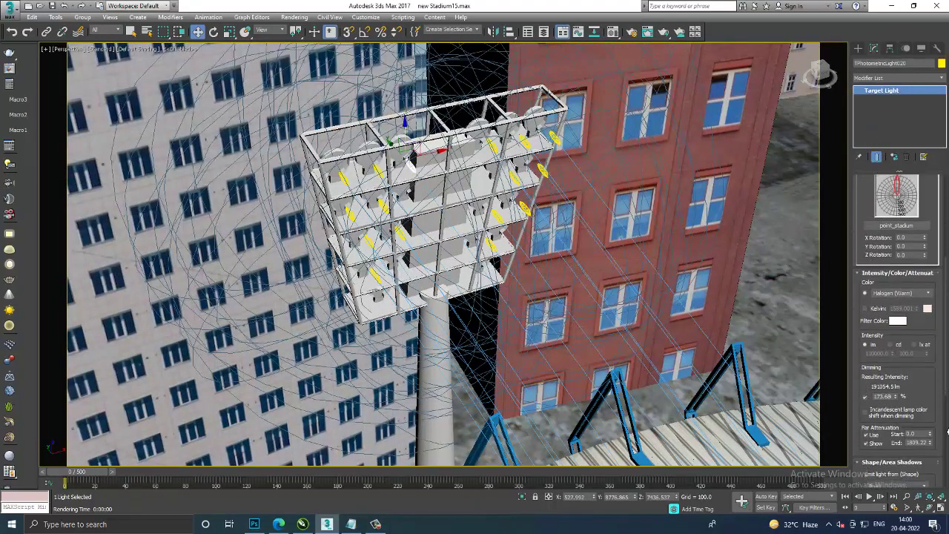
scroll(931, 404, down, 2)
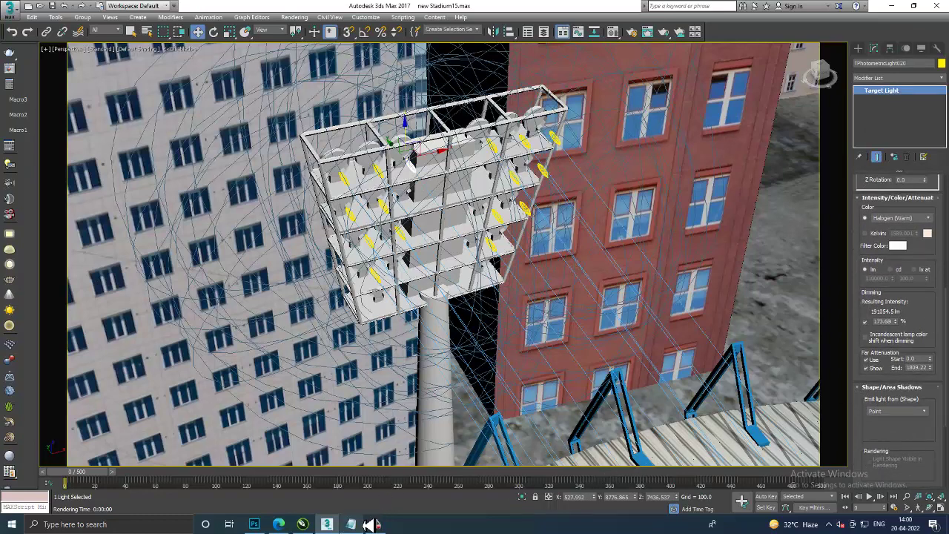
mouse_move(351, 524)
click(376, 524)
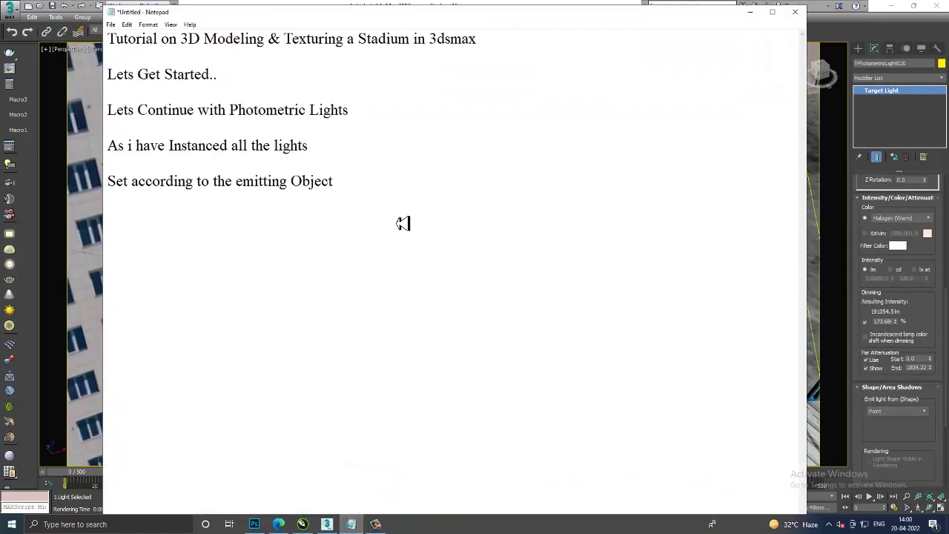
Write 'Assigning Far Attenuation for defining light Travel Distance' as a new note line, then minimize Notepad
key(Return)
key(Return)
text(Assig)
text(ning Far)
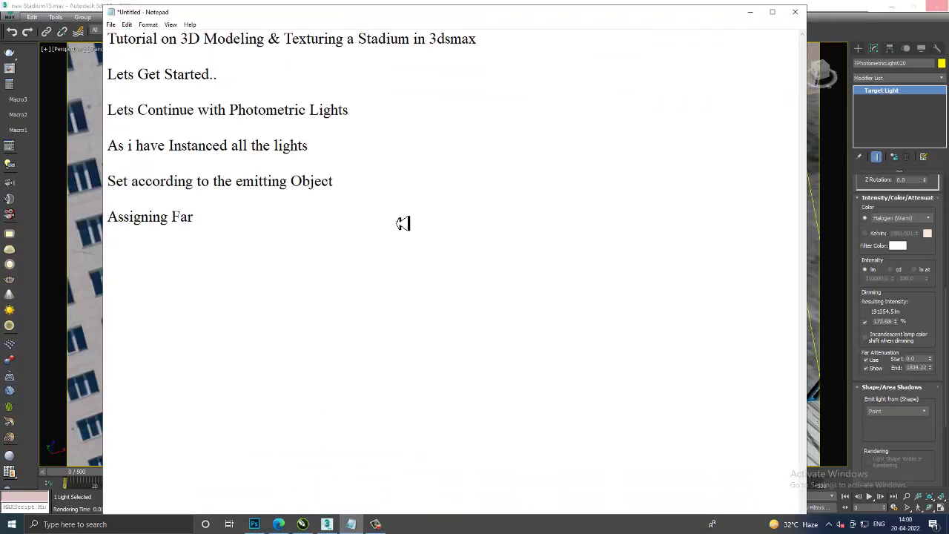
text( Atten)
text(uation)
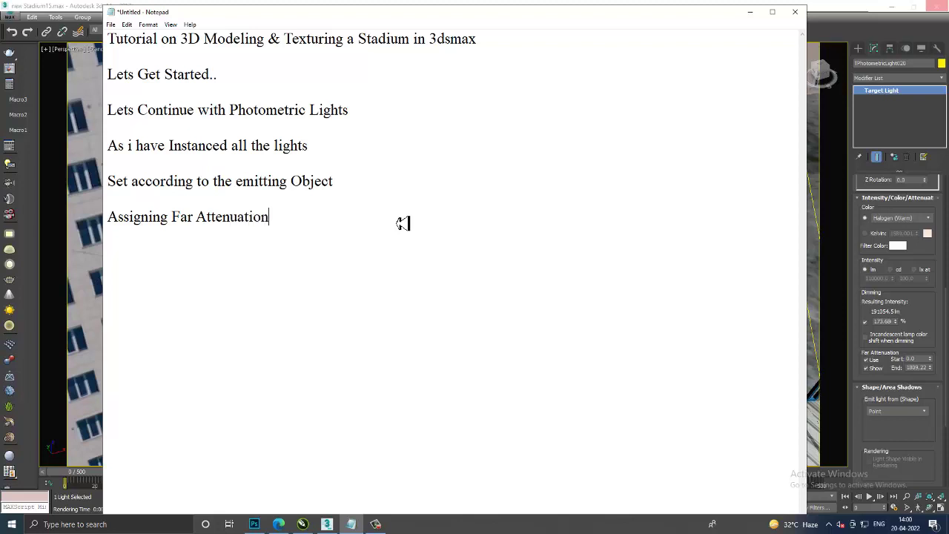
text( for)
text( def)
text(ining light)
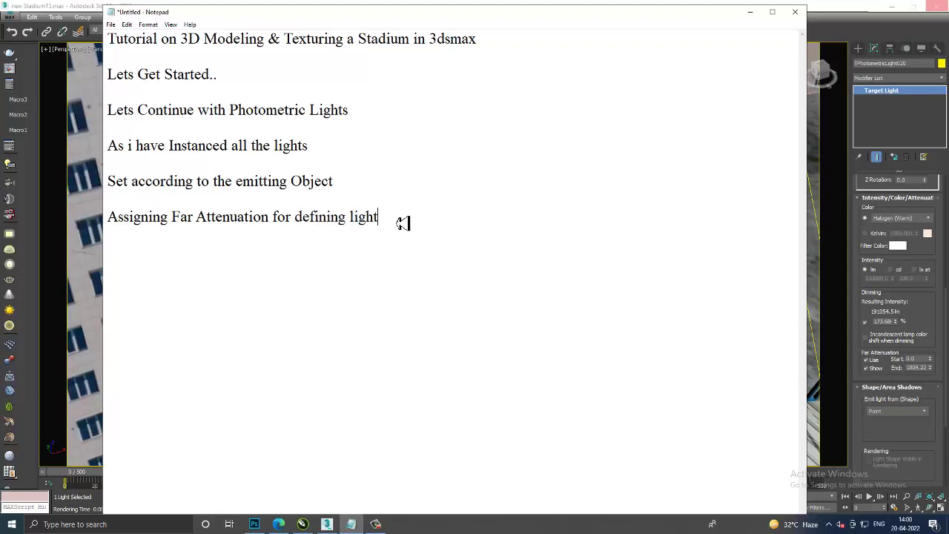
text( Travel Dist)
text(an)
text(c)
text(Travel )
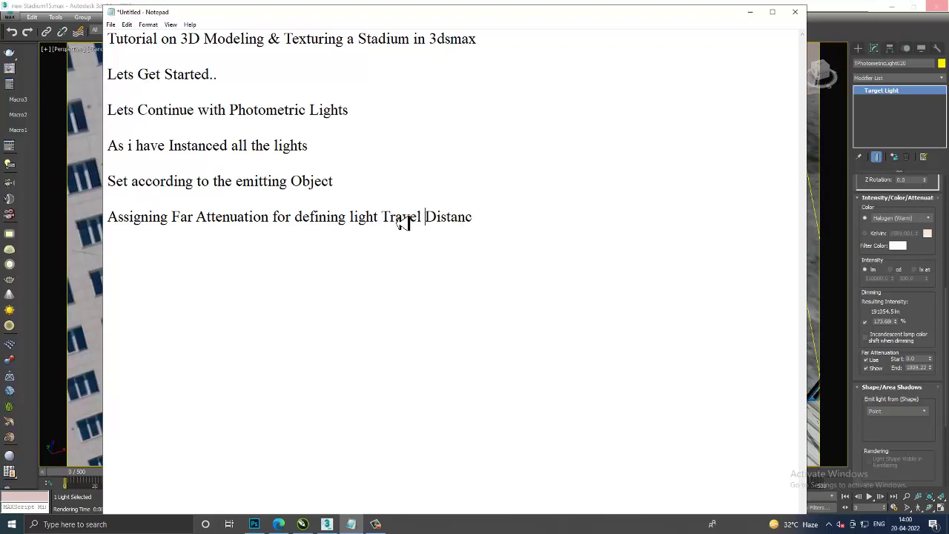
text(e)
click(751, 13)
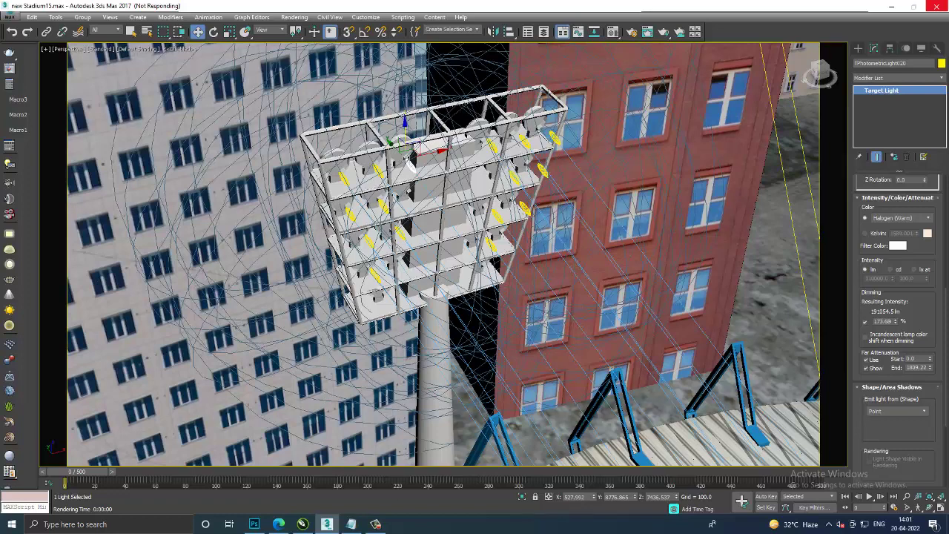
Zoom in on a floodlight tower and select its group to view the modifier settings
click(375, 524)
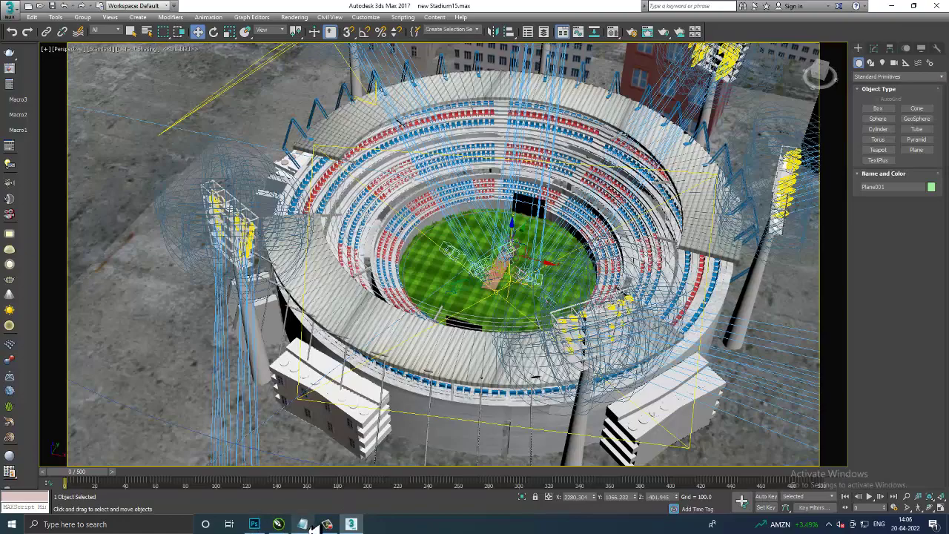
click(312, 527)
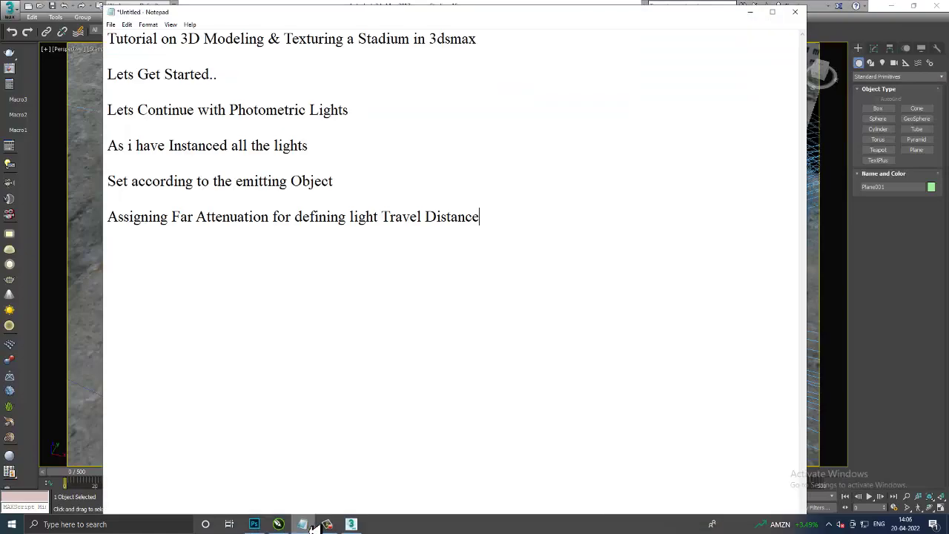
click(312, 527)
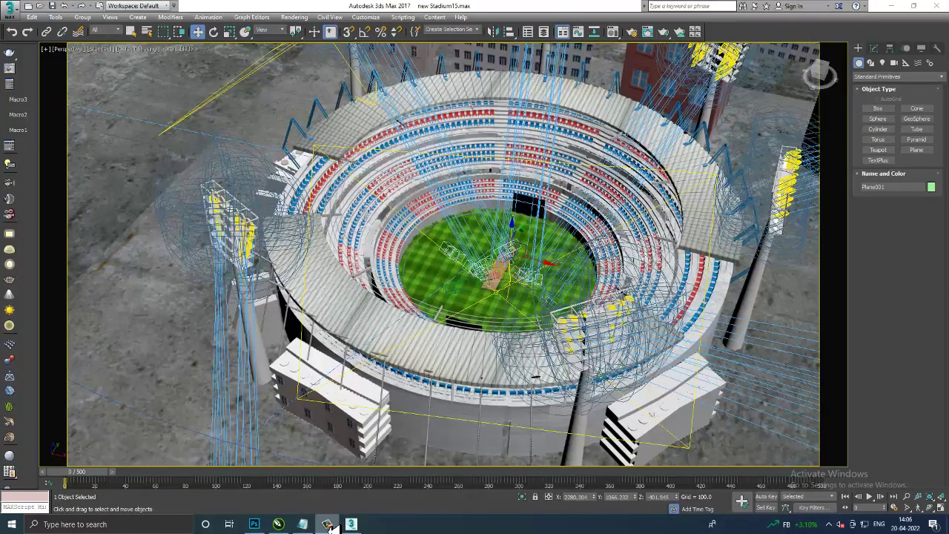
scroll(445, 252, up, 3)
scroll(494, 275, up, 3)
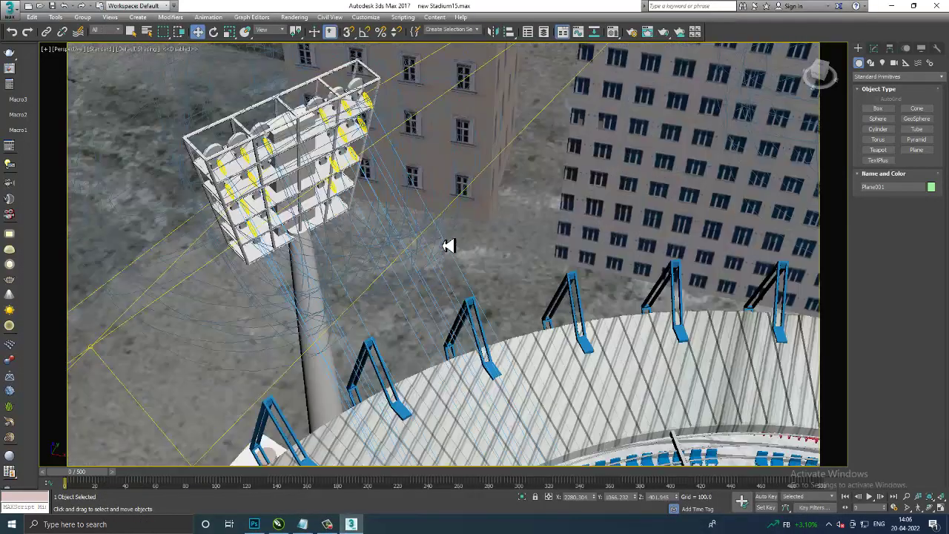
scroll(447, 246, up, 3)
scroll(362, 168, up, 2)
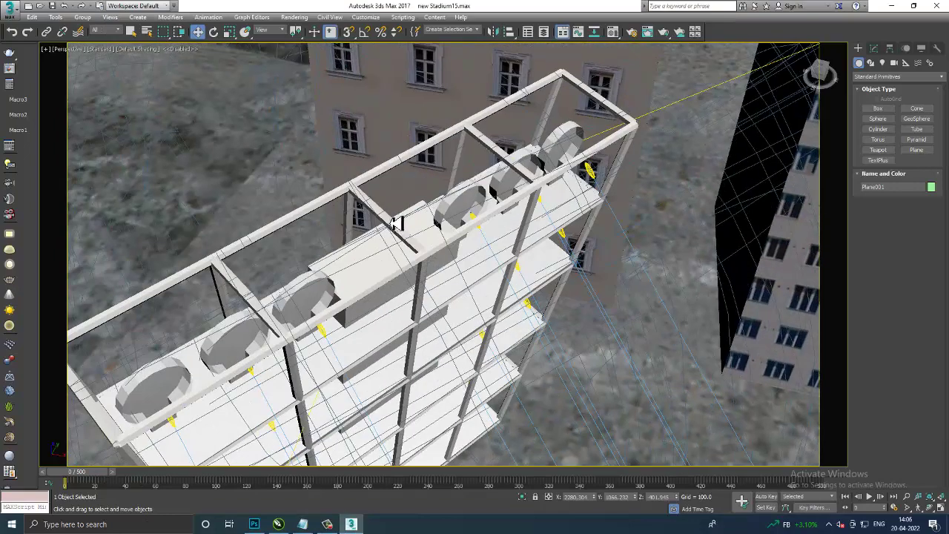
click(478, 222)
alt+middle_drag(526, 264, 515, 248)
scroll(483, 207, down, 5)
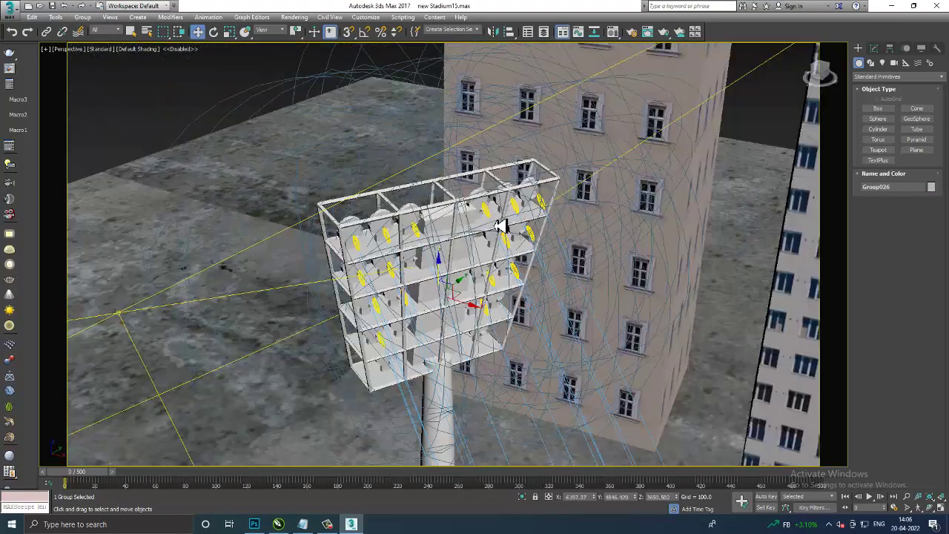
scroll(485, 229, down, 1)
click(896, 64)
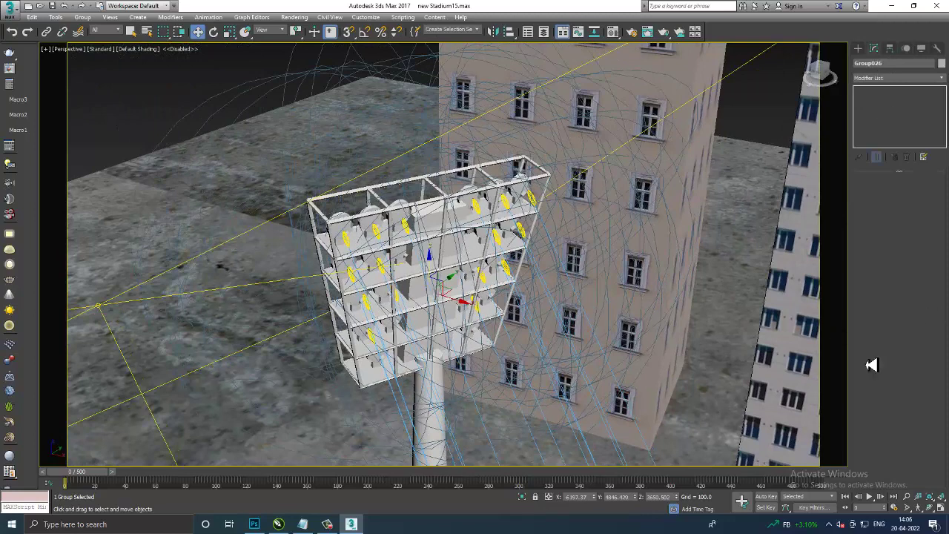
Select the floodlight's photometric light, shorten Far Attenuation End, and expand Shadow Parameters and Atmospheres & Effects
click(461, 224)
click(412, 225)
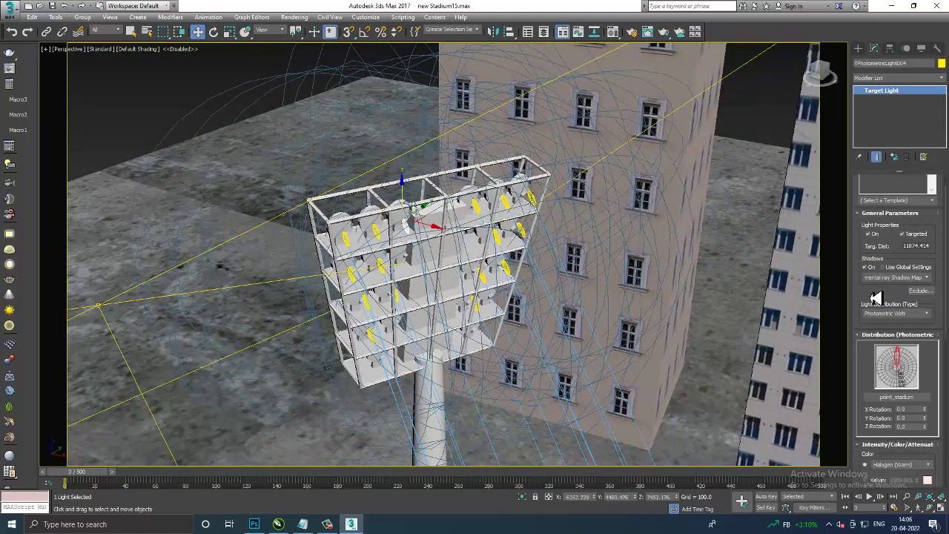
scroll(875, 338, down, 5)
scroll(915, 315, down, 2)
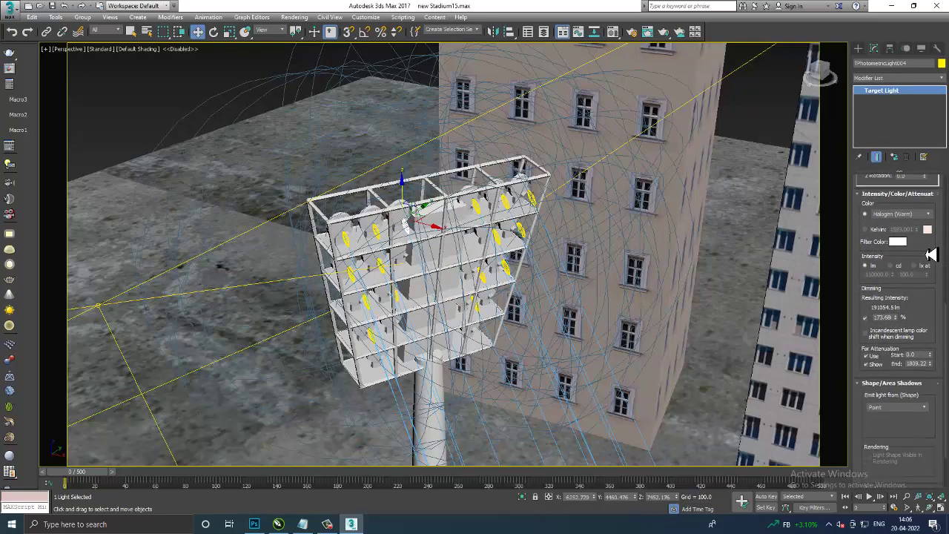
scroll(904, 293, down, 1)
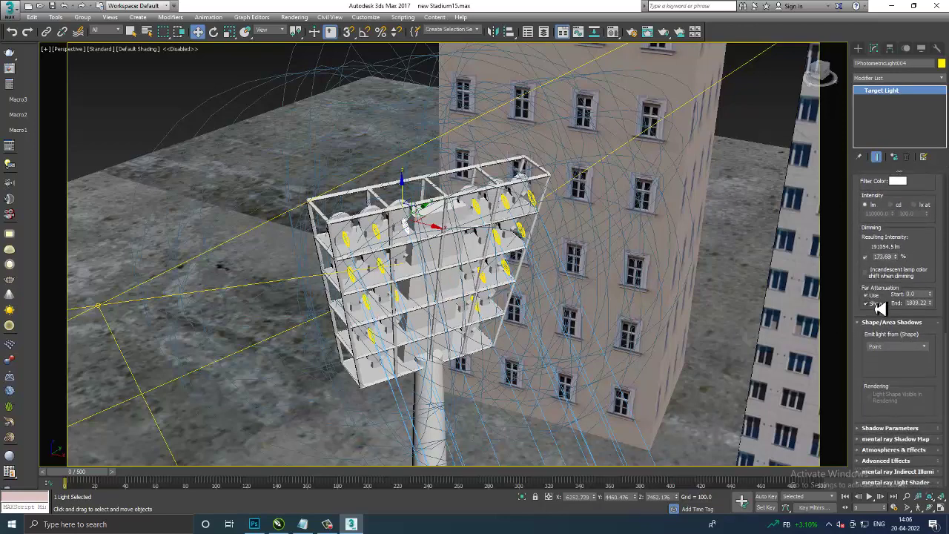
drag(933, 316, 939, 317)
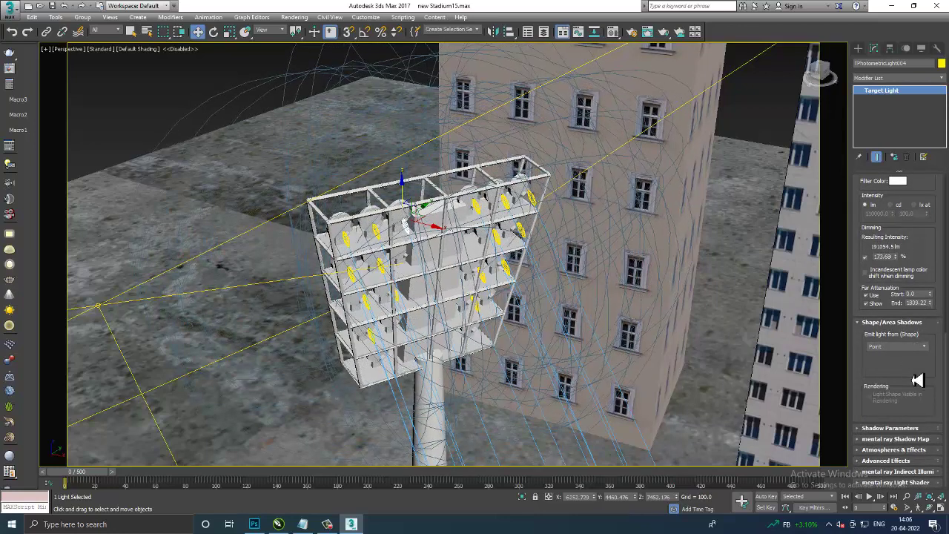
click(894, 429)
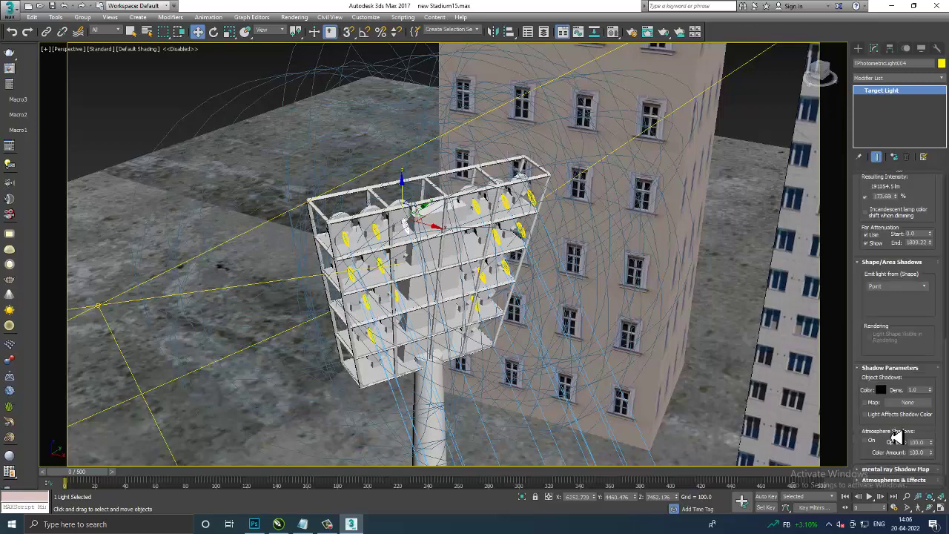
scroll(886, 437, down, 1)
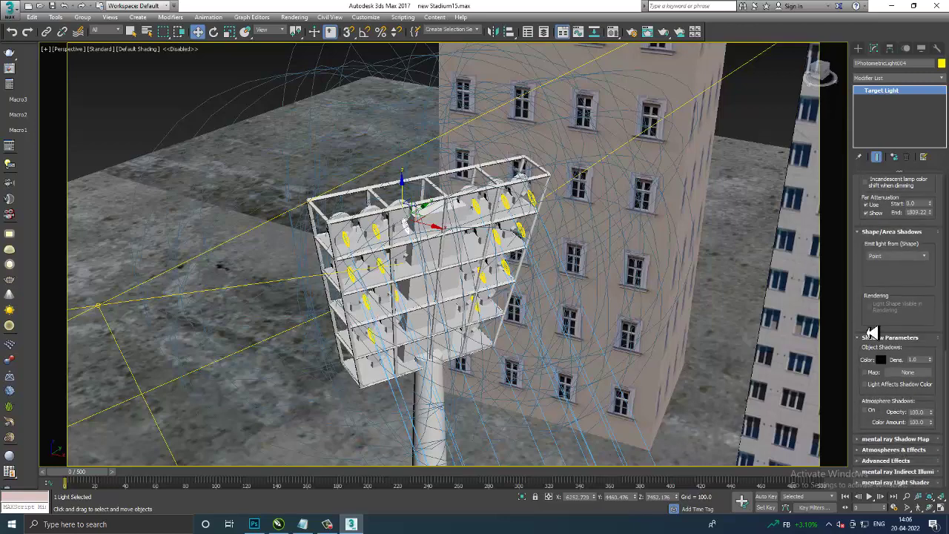
click(893, 450)
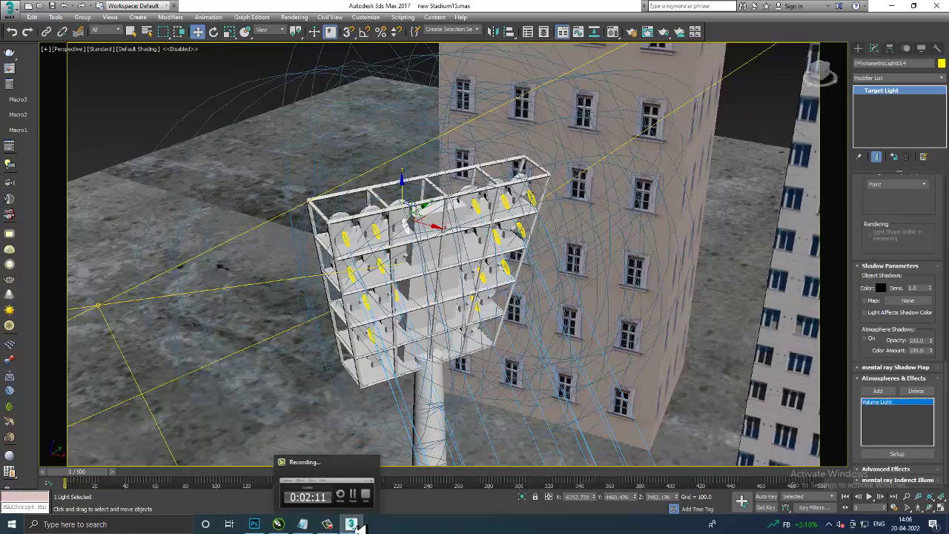
click(305, 519)
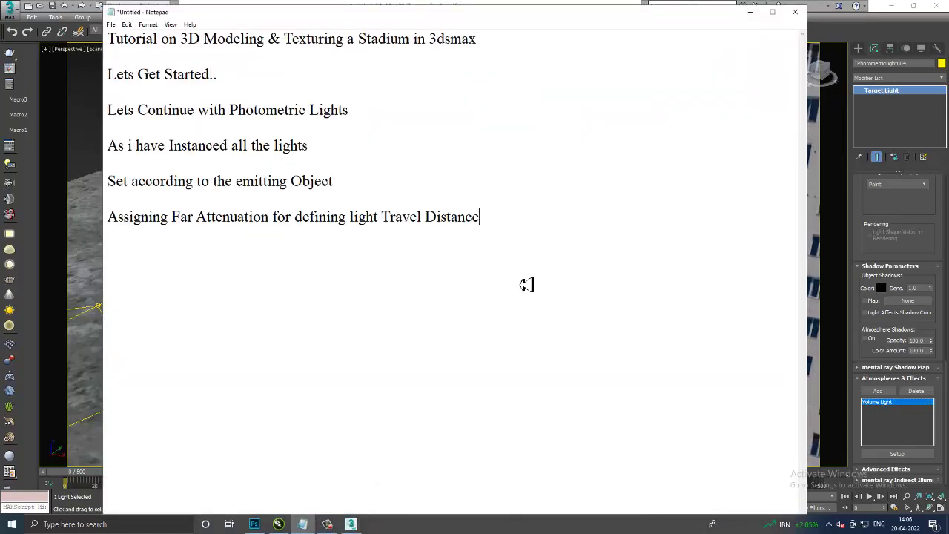
Write the note 'Add a Volume Light on every Photometric Light' and return to the scene
text(Add a )
text(Volume )
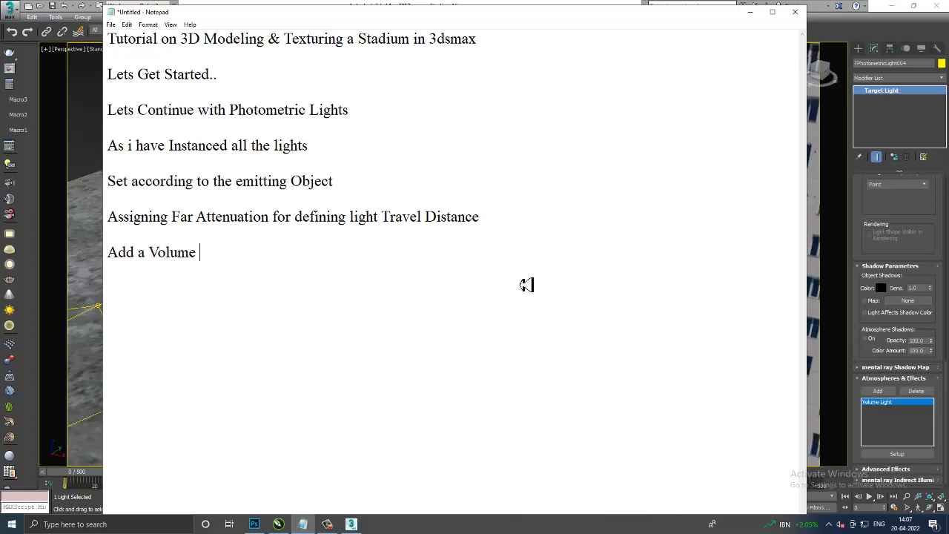
text(Light)
text(on eve)
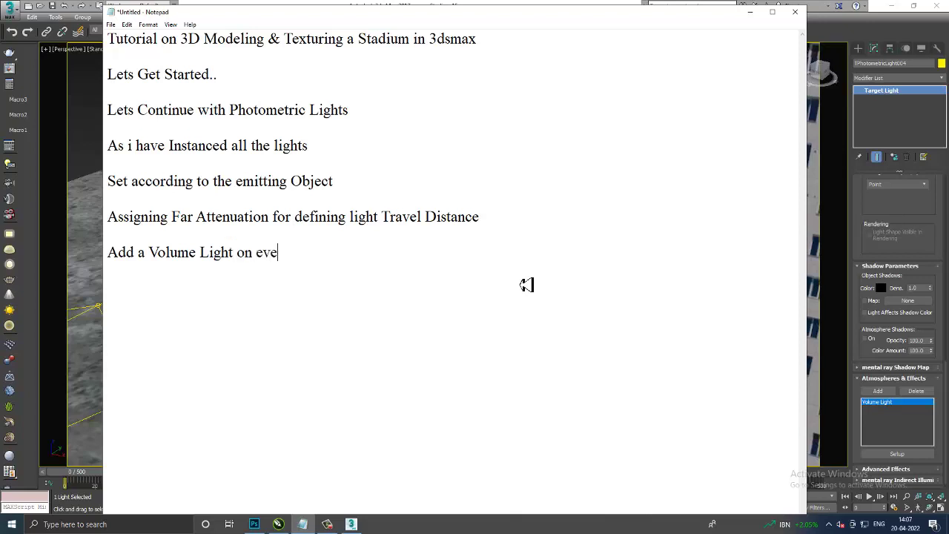
text(ry )
text(Ligh)
key(BackSpace)
key(BackSpace)
key(BackSpace)
key(BackSpace)
text(Photomet)
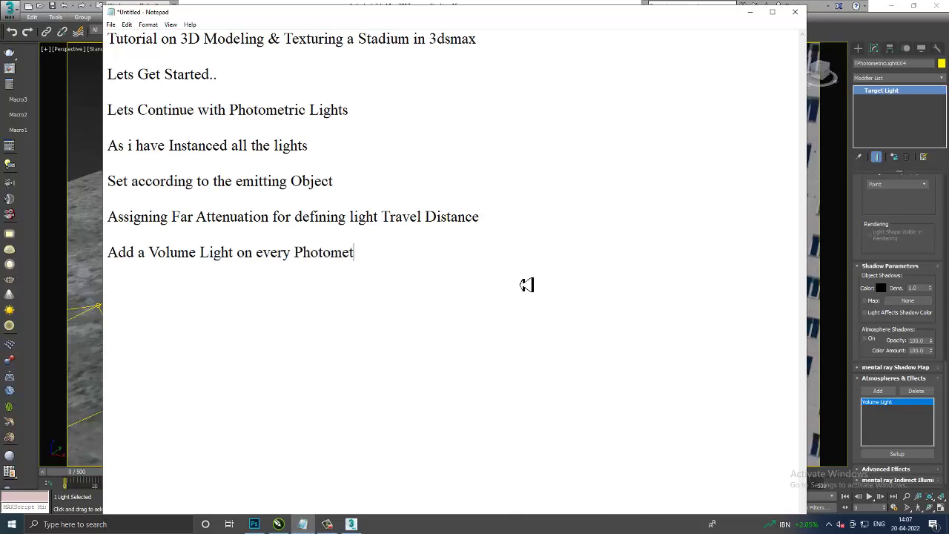
text(ric Light)
click(750, 12)
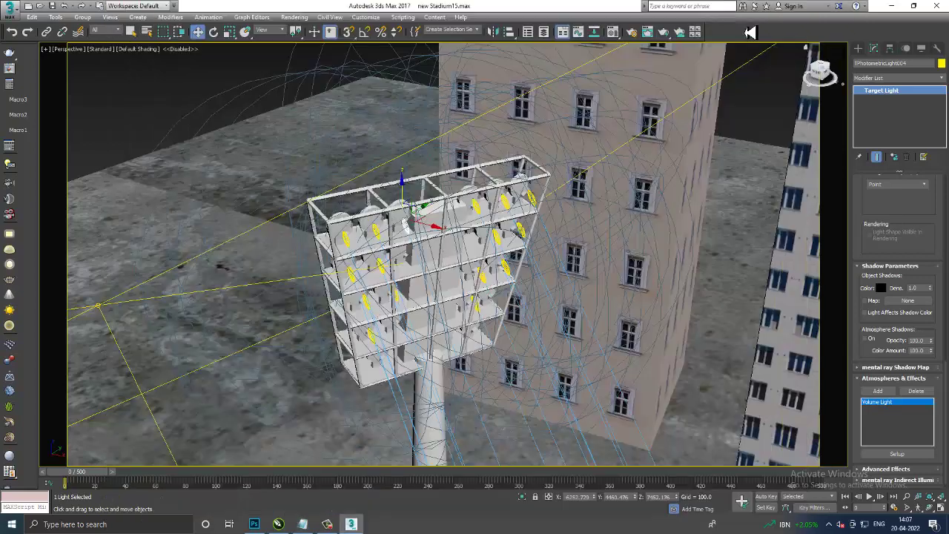
Add another Volume Light to the floodlight's Atmospheres & Effects and open its Setup
click(875, 392)
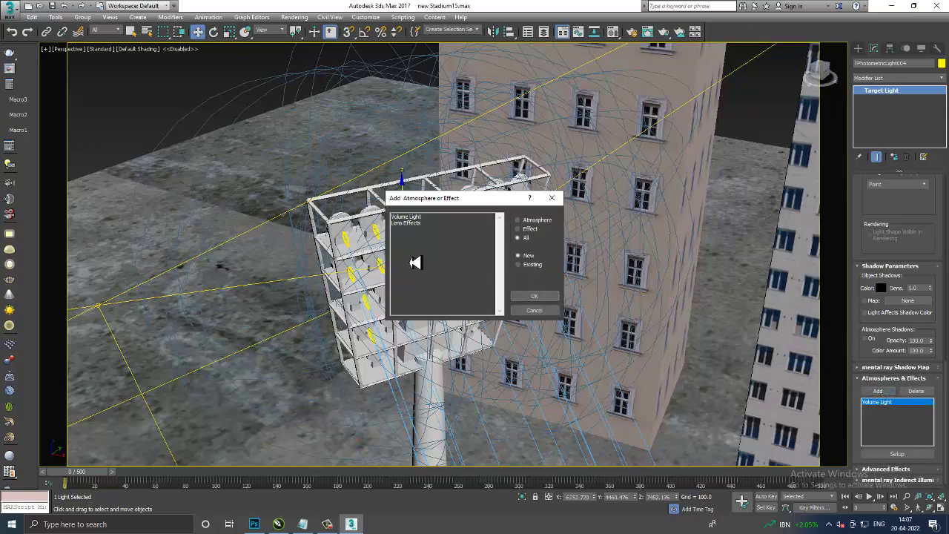
click(414, 217)
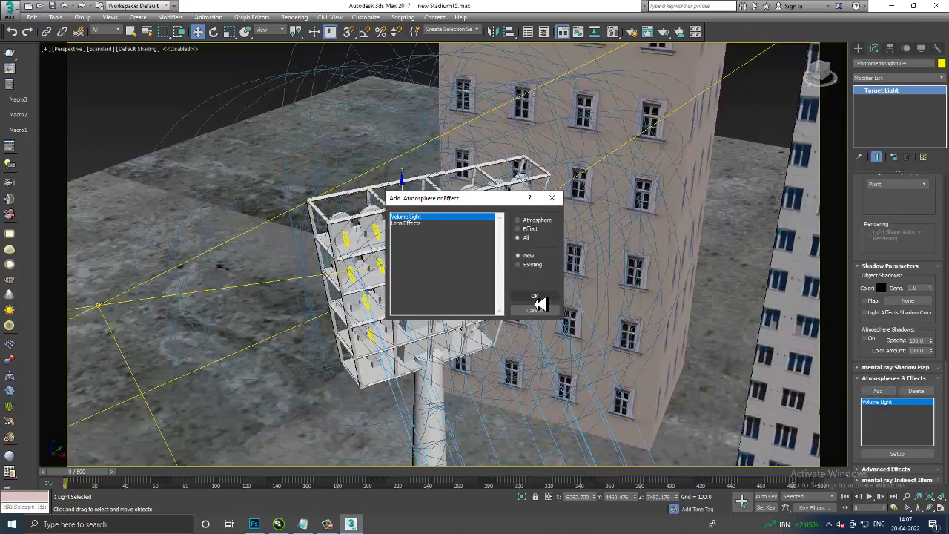
click(536, 297)
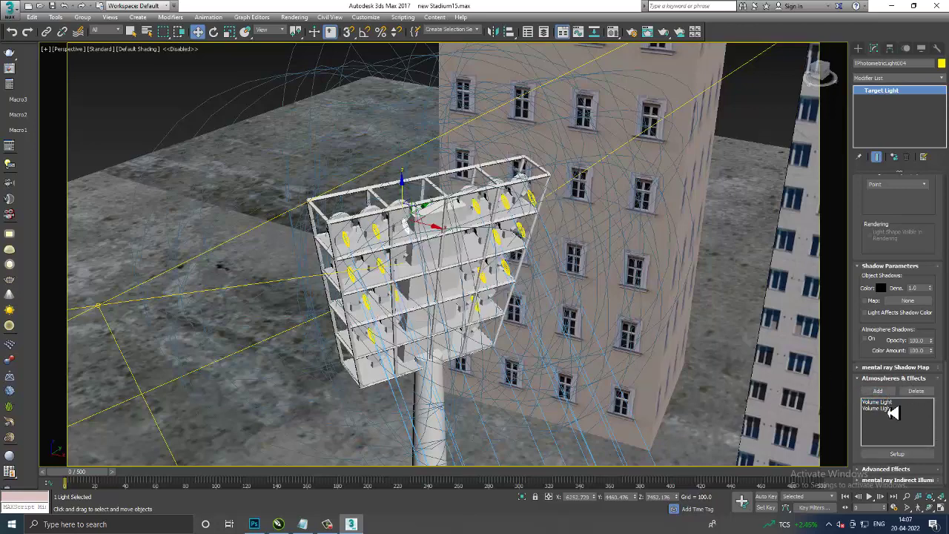
click(893, 409)
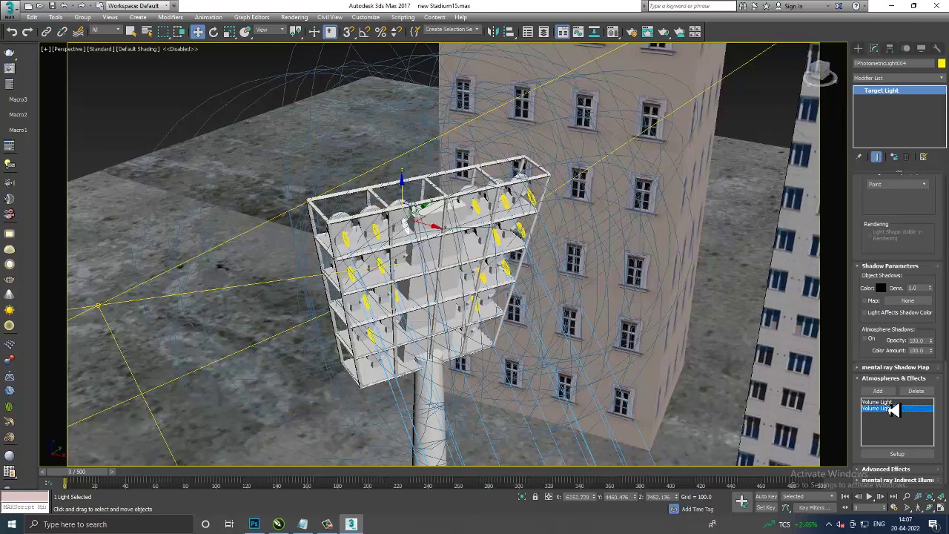
click(898, 455)
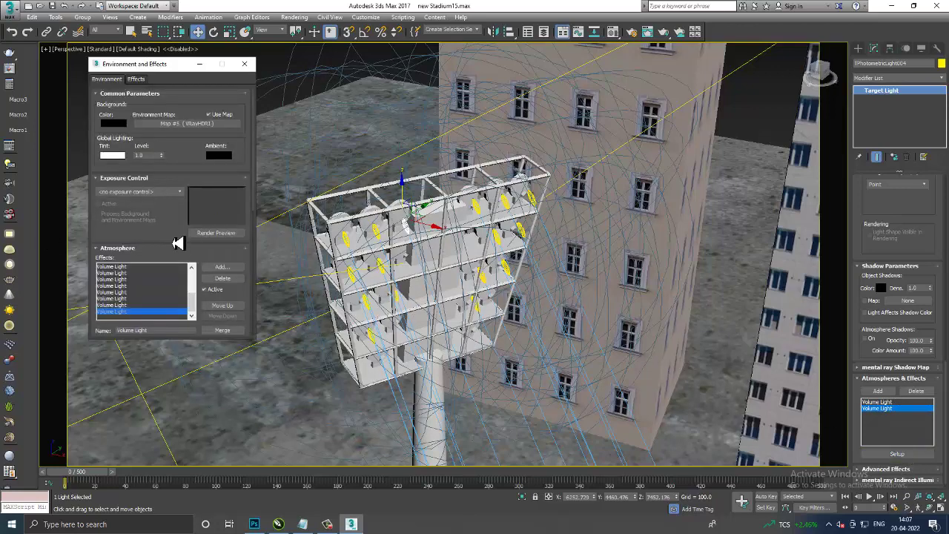
Lower the Volume Light density from 5.0 to 0.4 and close Environment and Effects
drag(177, 243, 194, 72)
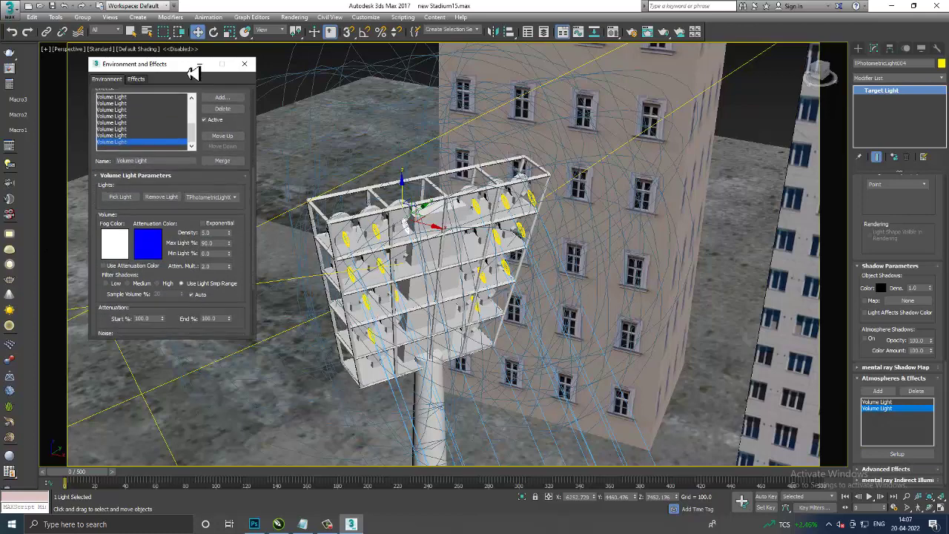
click(220, 234)
mouse_move(226, 298)
mouse_down()
mouse_move(253, 242)
mouse_move(238, 197)
mouse_move(246, 223)
mouse_up()
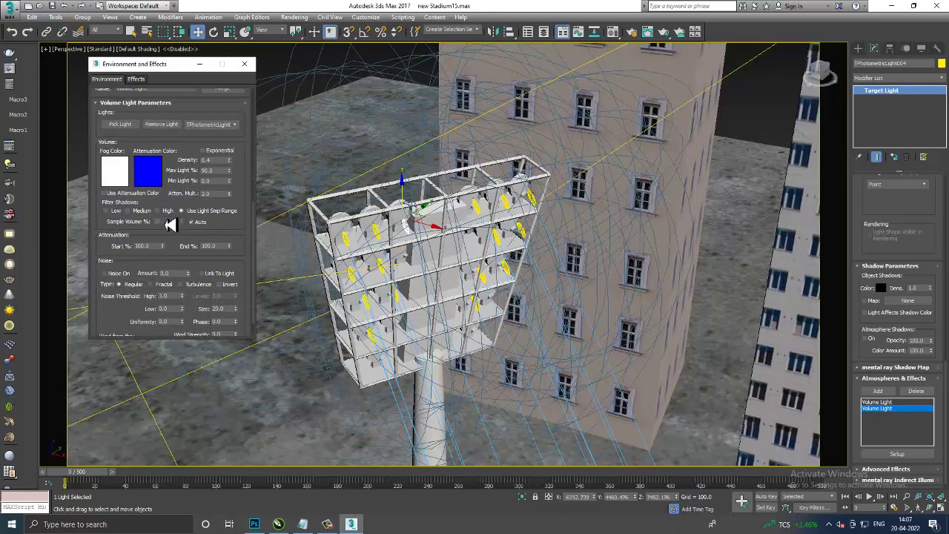
scroll(182, 208, up, 3)
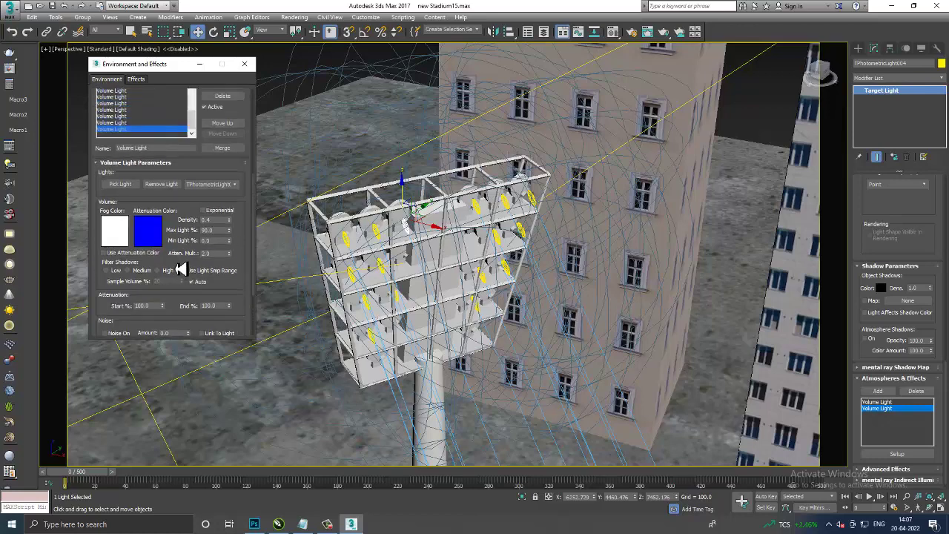
scroll(242, 203, up, 2)
scroll(239, 212, up, 4)
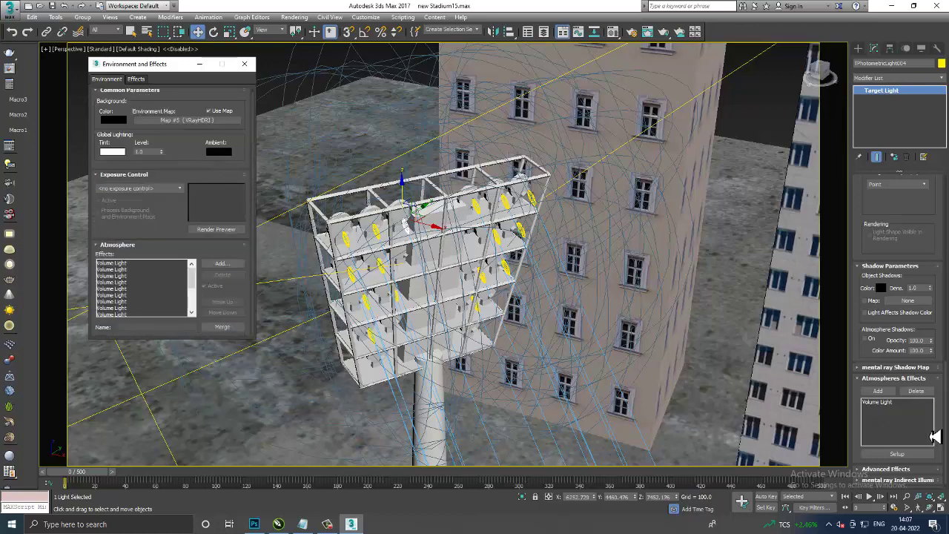
click(244, 64)
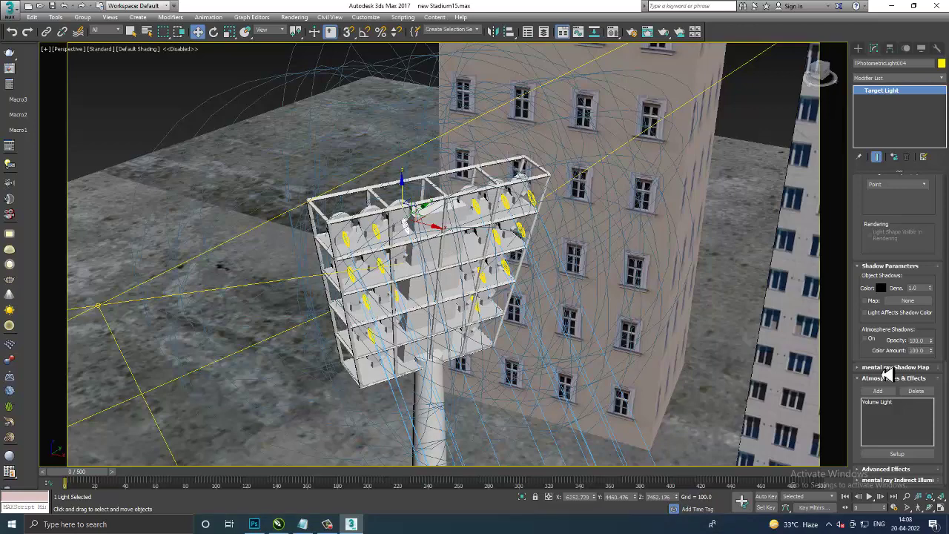
Reopen the floodlight's Volume Light setup to check its fog parameters
click(895, 404)
click(897, 453)
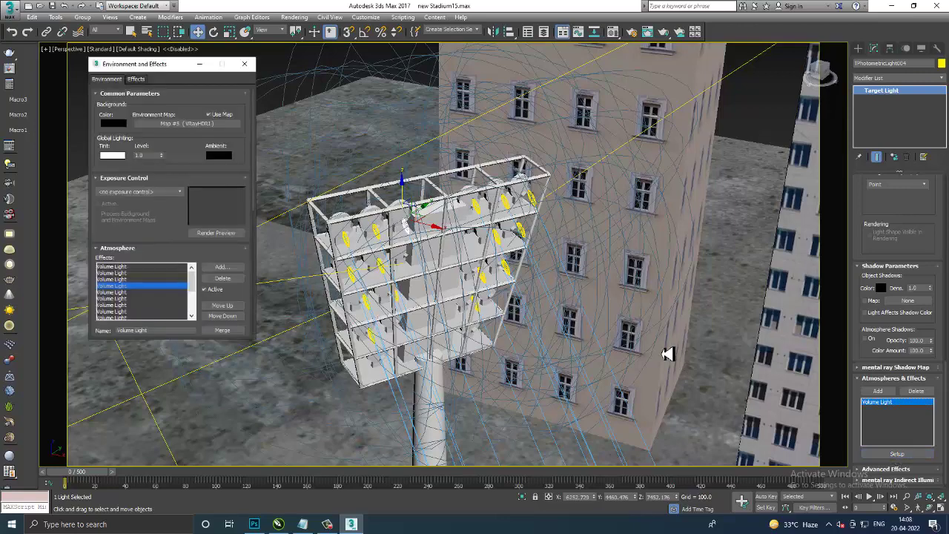
mouse_move(182, 254)
mouse_down()
mouse_move(206, 195)
mouse_move(186, 101)
mouse_up()
drag(201, 253, 210, 131)
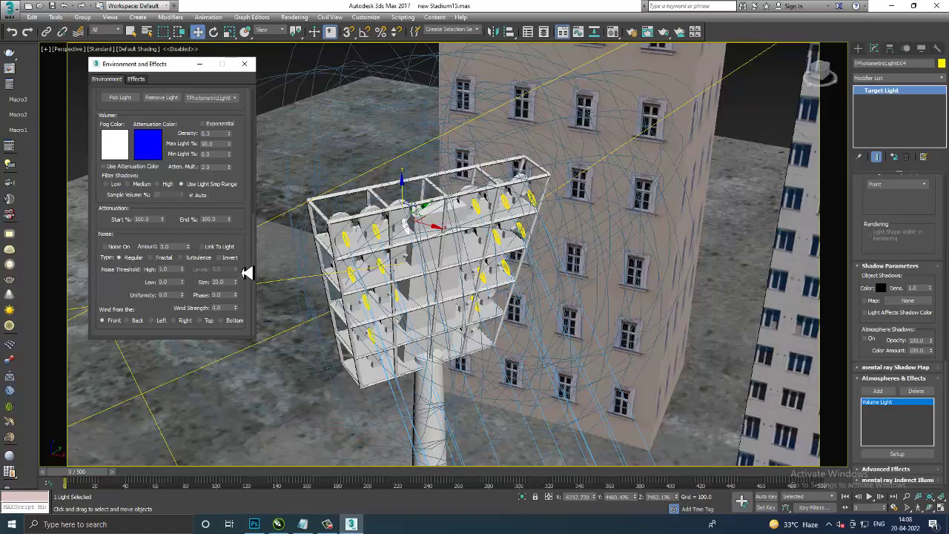
Close Environment and Effects and save the stadium scene with Ctrl+S
click(199, 64)
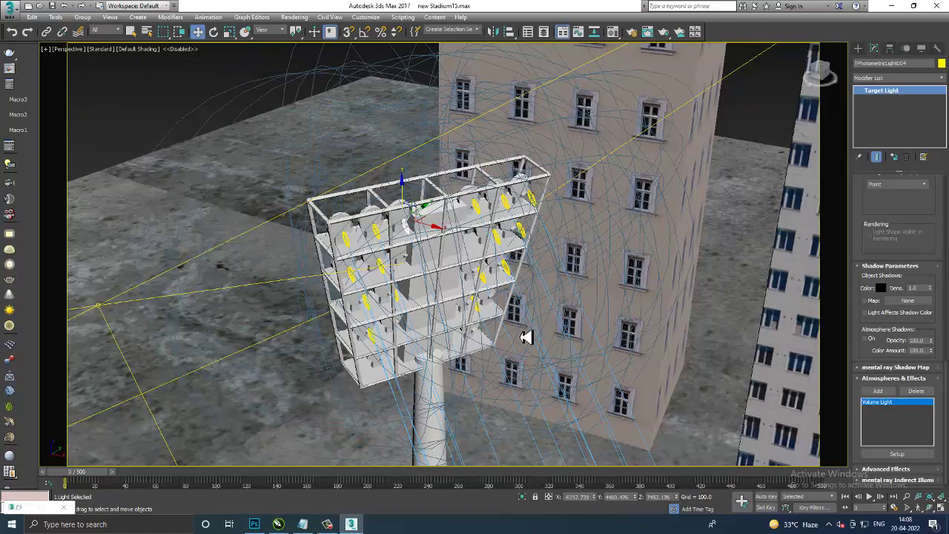
scroll(564, 348, up, 2)
scroll(519, 311, up, 2)
scroll(478, 278, down, 2)
scroll(519, 303, down, 2)
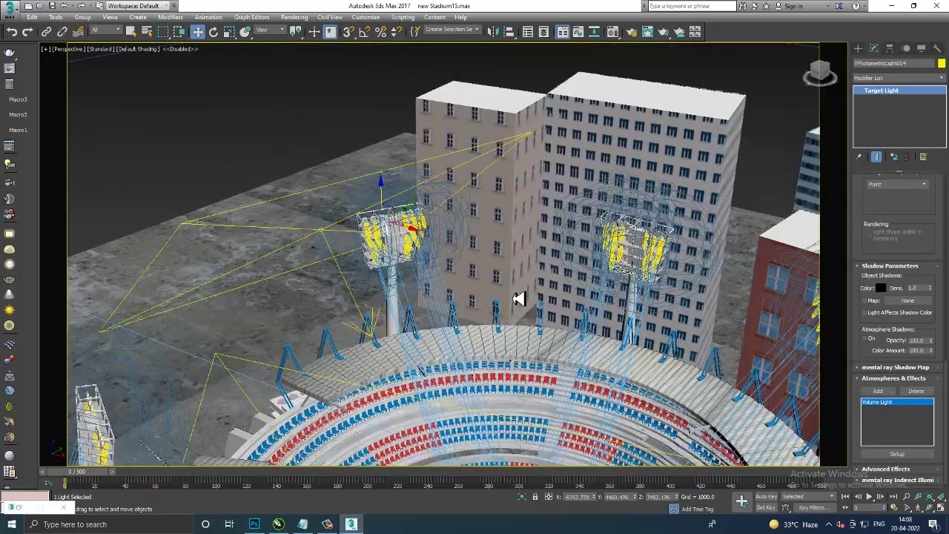
scroll(518, 299, down, 2)
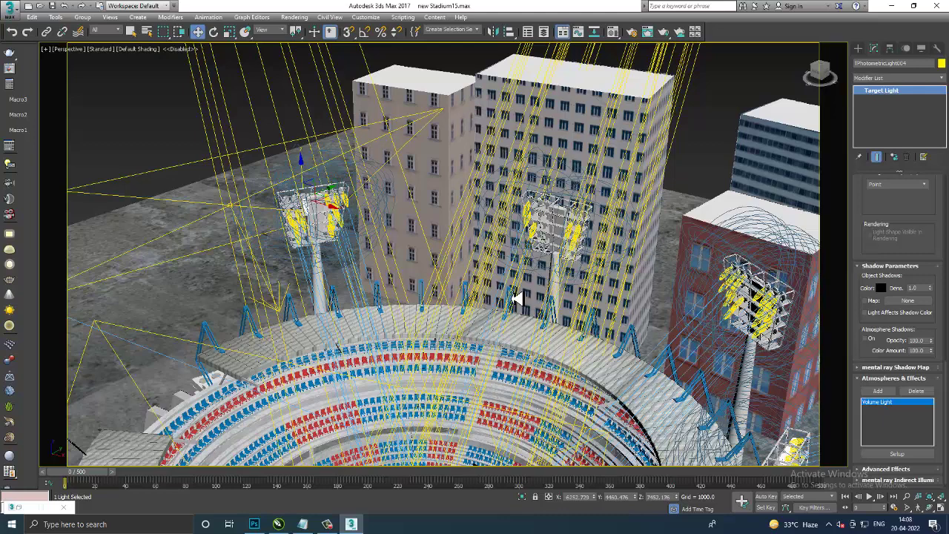
key(ctrl+s)
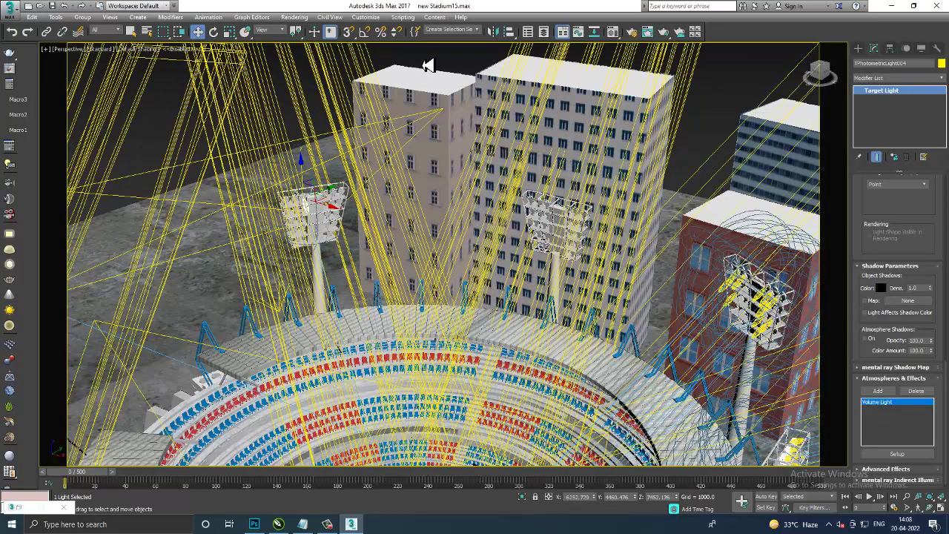
Deselect the floodlight and orbit out to view the whole stadium
click(479, 269)
scroll(538, 303, down, 2)
scroll(538, 303, down, 1)
scroll(519, 282, down, 2)
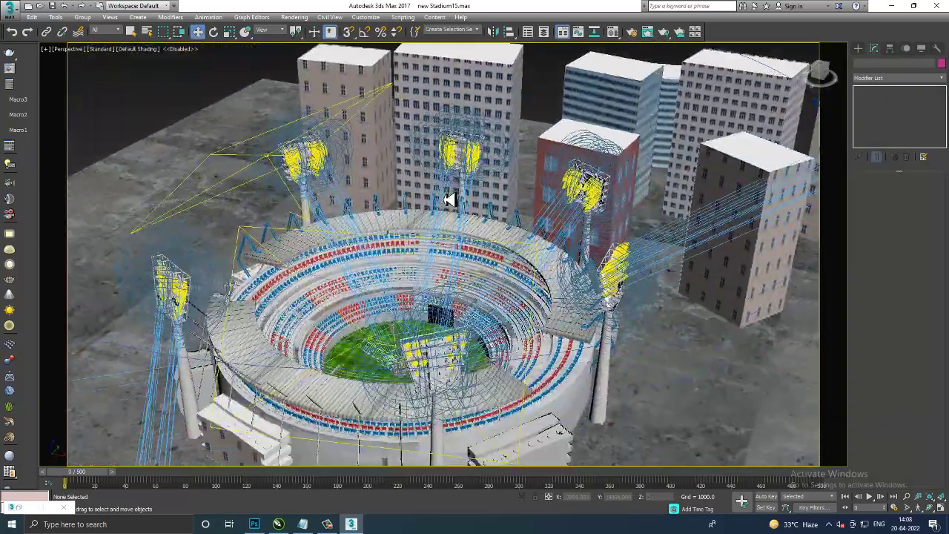
scroll(449, 199, down, 1)
mouse_move(440, 204)
alt+middle_down()
mouse_move(627, 297)
mouse_move(628, 267)
mouse_move(653, 271)
mouse_move(660, 231)
alt+middle_up()
scroll(599, 274, down, 2)
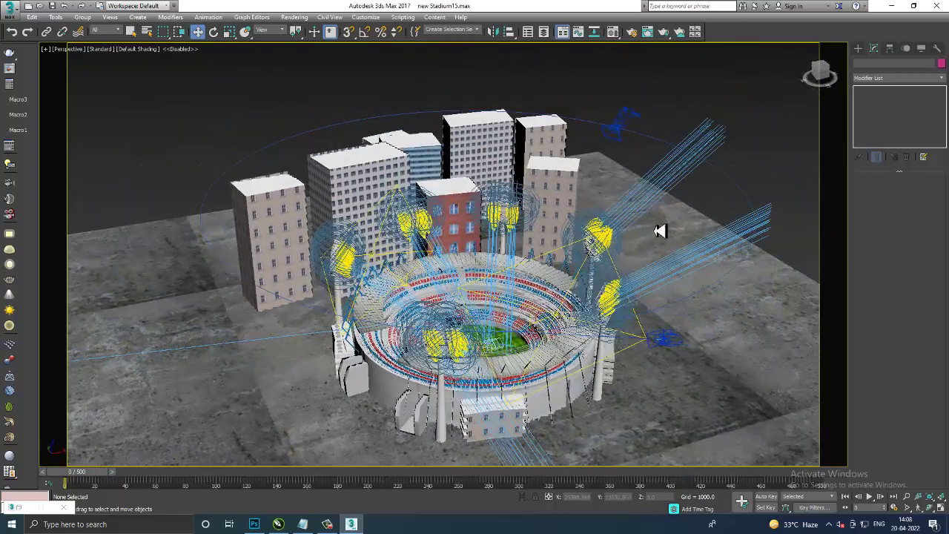
Select a stadium floodlight, frame it, and turn Targeted off and back on
click(615, 241)
scroll(645, 250, up, 2)
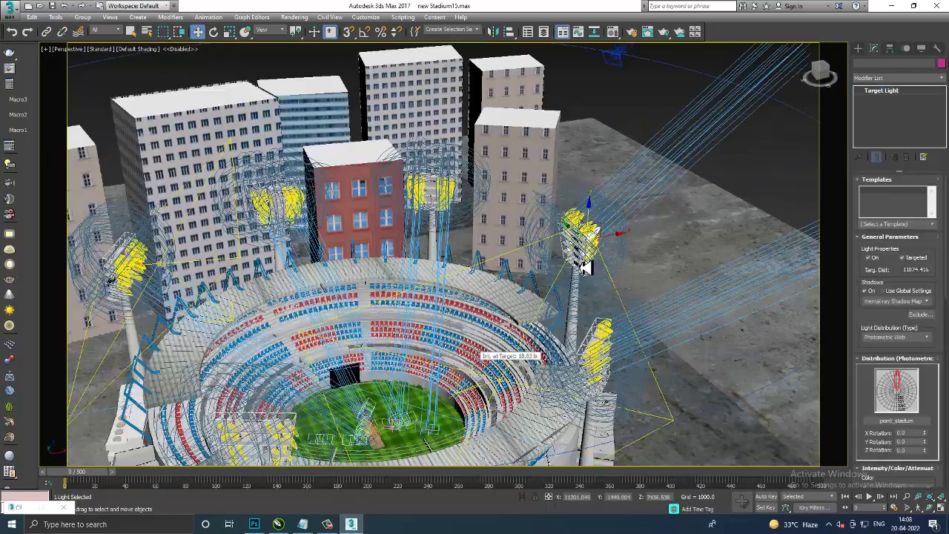
alt+middle_drag(583, 258, 661, 284)
key(z)
click(903, 258)
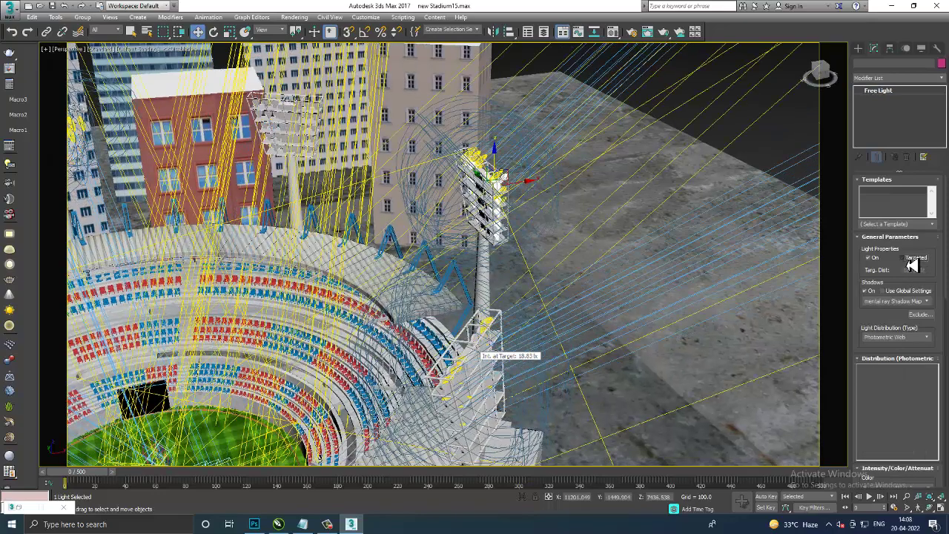
click(903, 257)
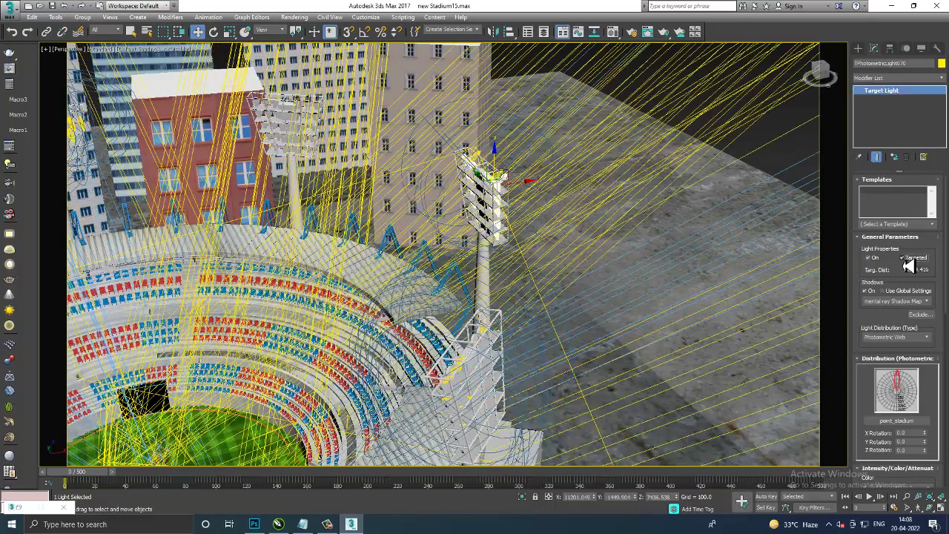
Orbit up to a high view over the stadium and select all 17 scene entities
alt+middle_drag(620, 269, 649, 246)
scroll(647, 246, down, 5)
scroll(647, 246, down, 3)
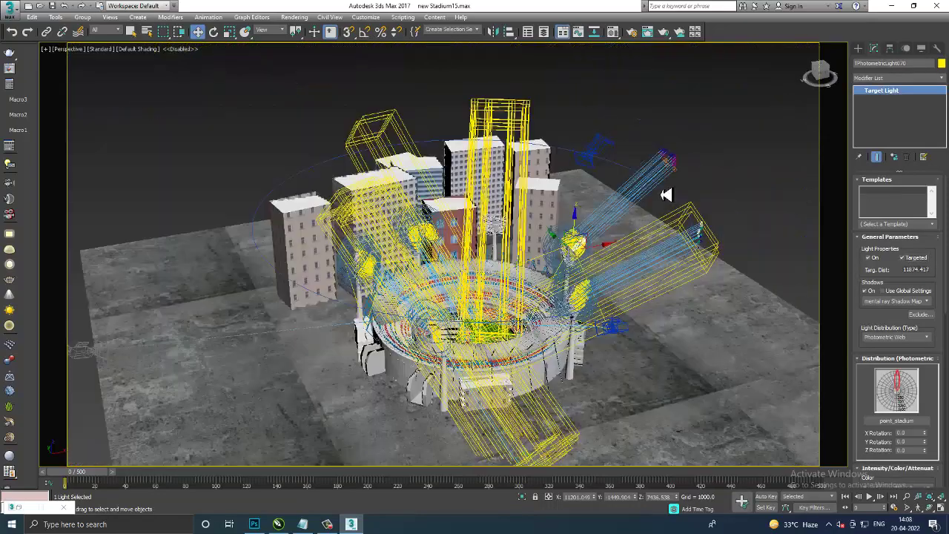
alt+middle_drag(673, 180, 671, 146)
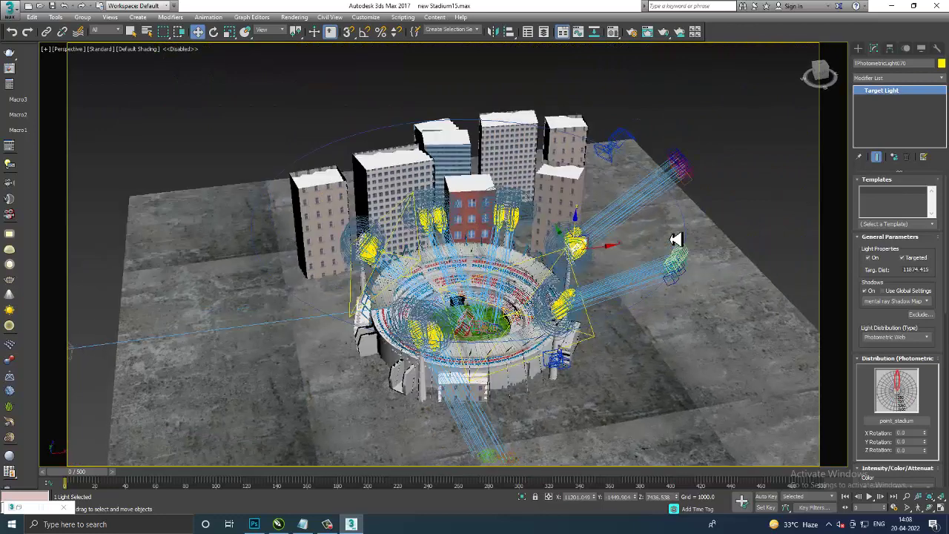
key(ctrl+a)
scroll(715, 208, up, 4)
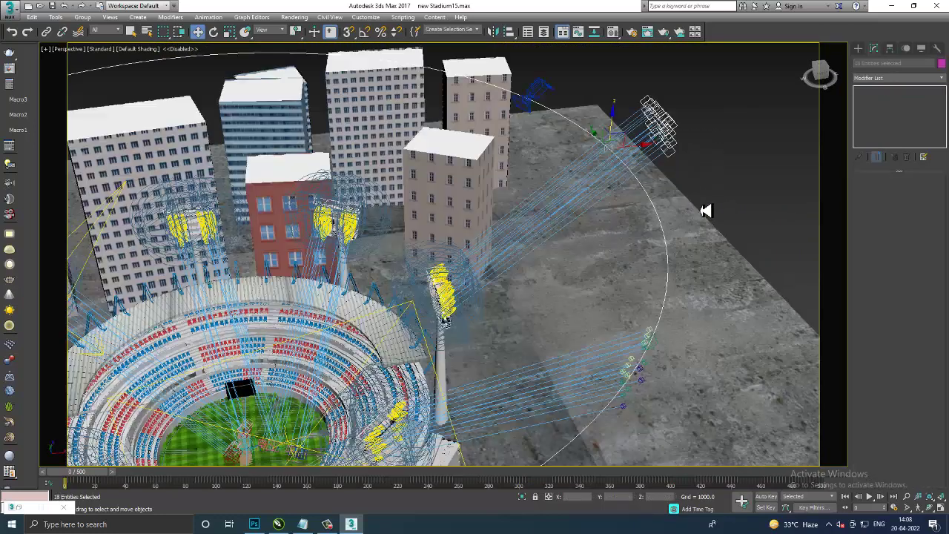
Set the selection filter to Lights and window-select the 16-light cluster at the top right
click(115, 30)
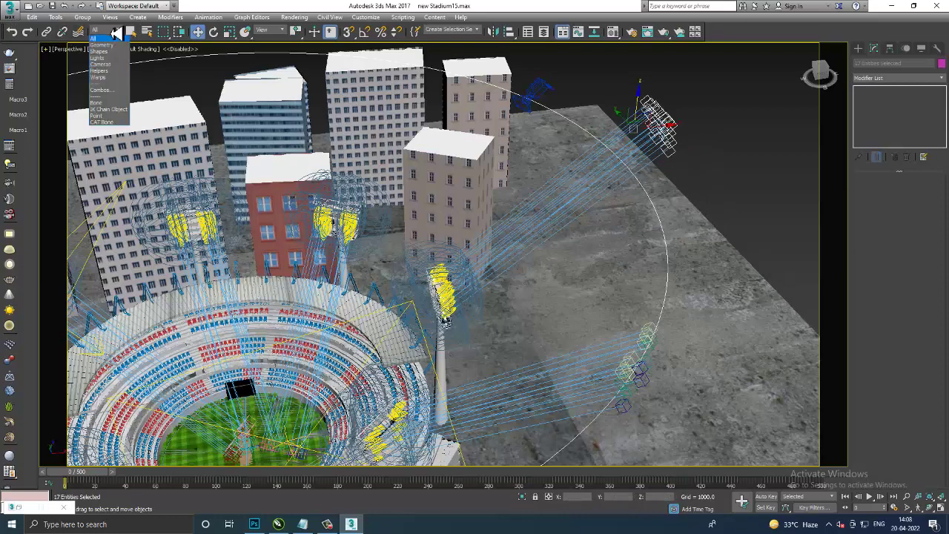
click(116, 64)
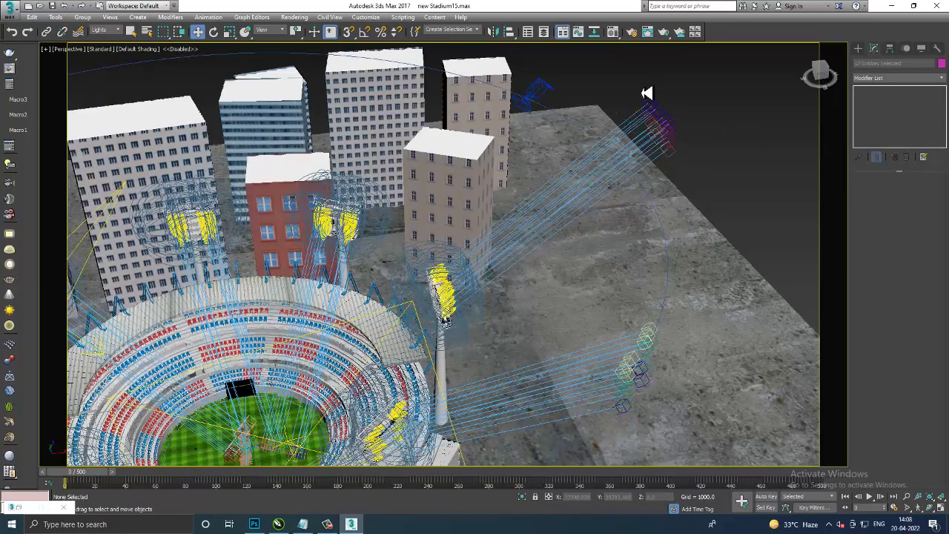
drag(637, 80, 738, 185)
scroll(661, 195, down, 2)
scroll(661, 212, down, 3)
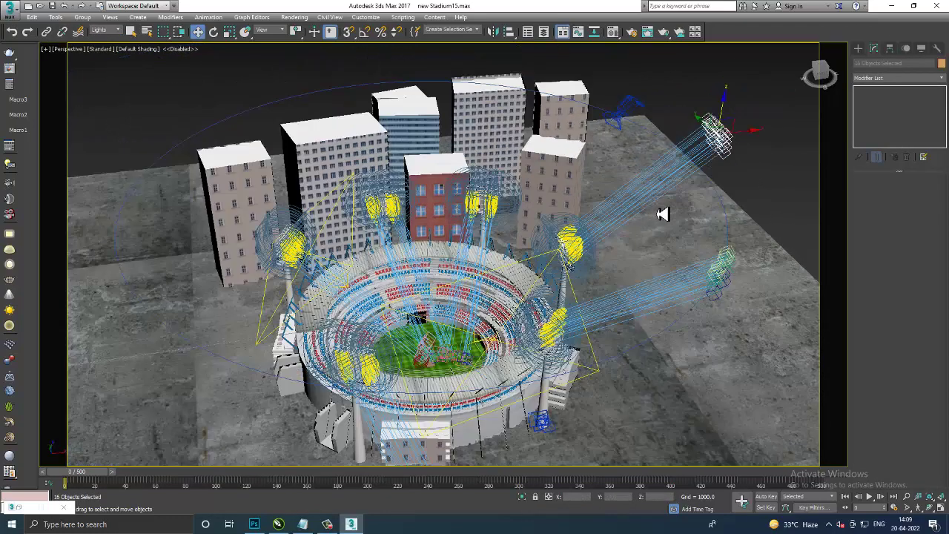
scroll(663, 203, down, 1)
scroll(682, 229, up, 1)
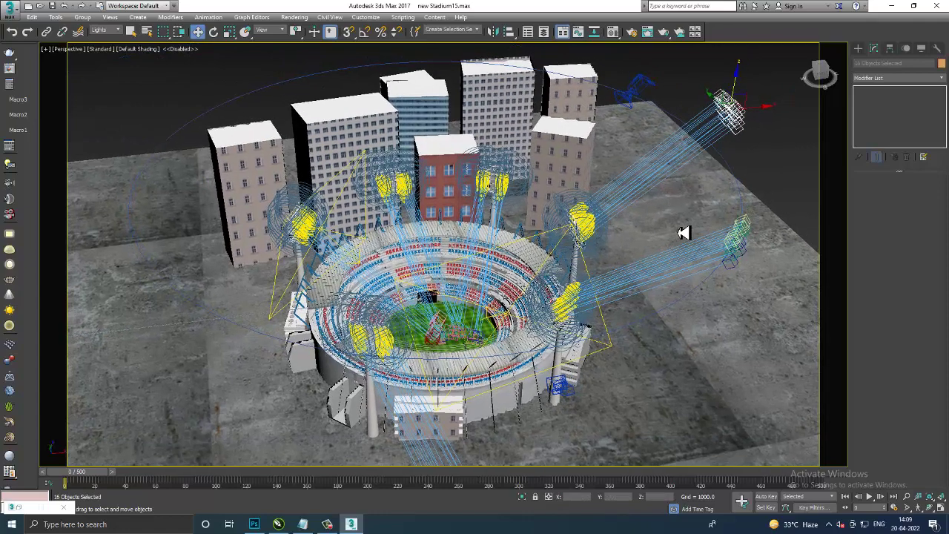
Mirror the selected light group across X in place with No Clone
click(497, 38)
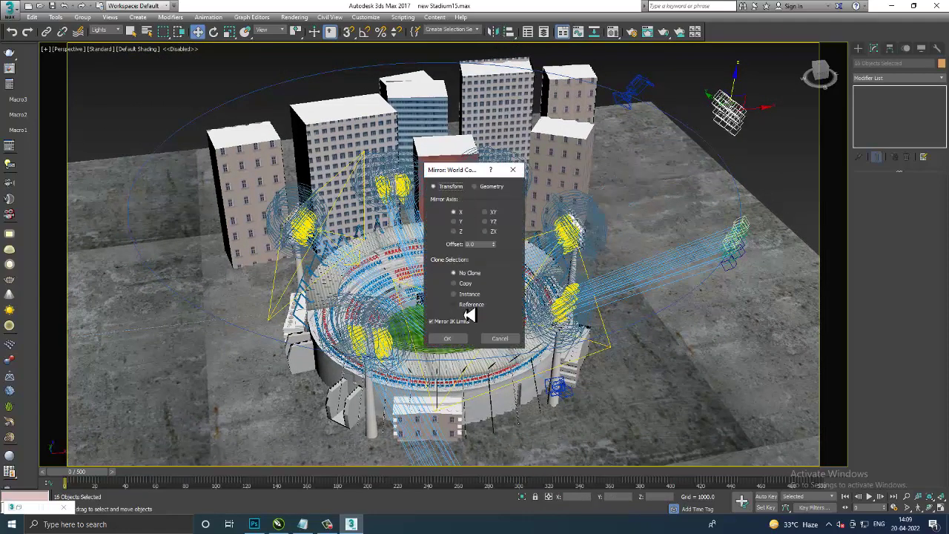
click(450, 339)
mouse_move(563, 315)
alt+middle_down()
mouse_move(608, 270)
mouse_move(583, 265)
mouse_move(638, 252)
alt+middle_up()
scroll(656, 209, up, 5)
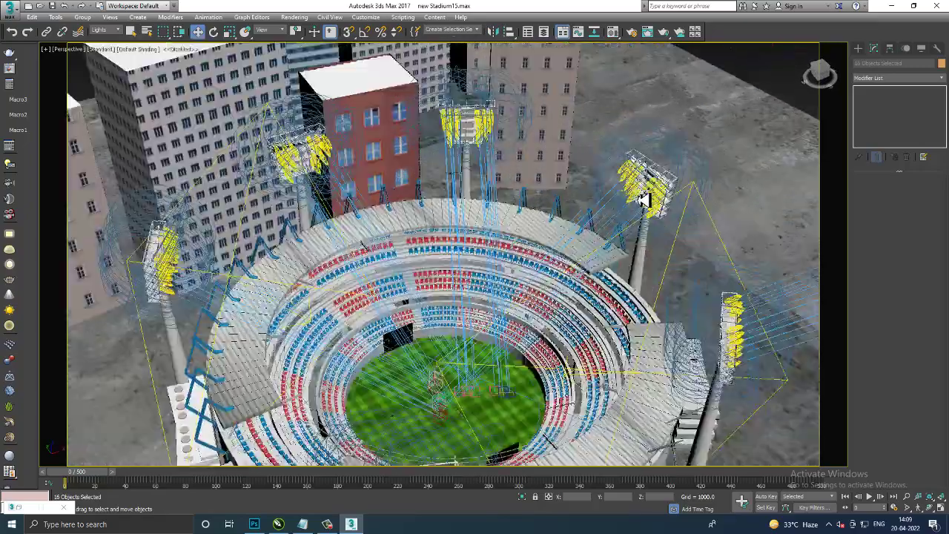
Orbit around the stadium and select the light cluster at the far floodlight
click(642, 199)
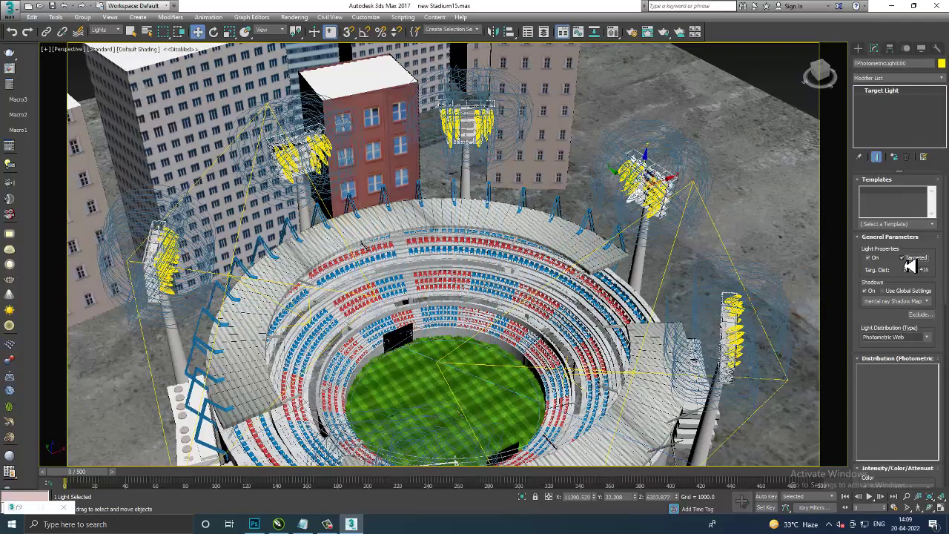
mouse_move(636, 315)
alt+middle_down()
mouse_move(587, 295)
mouse_move(705, 307)
mouse_move(705, 317)
mouse_move(627, 271)
alt+middle_up()
mouse_move(635, 197)
alt+middle_down()
mouse_move(546, 159)
mouse_move(619, 276)
mouse_move(419, 275)
mouse_move(685, 248)
mouse_move(605, 275)
mouse_move(669, 272)
alt+middle_up()
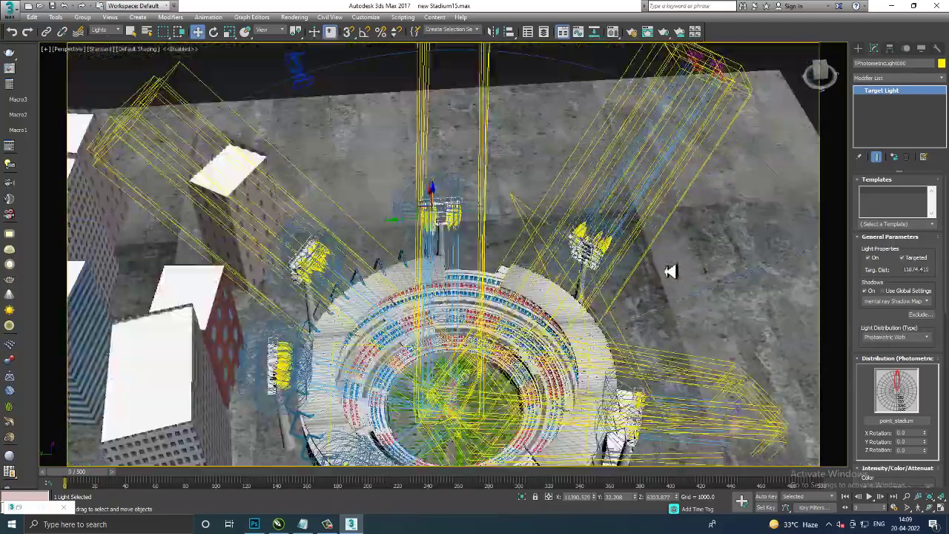
key(shift+z)
key(shift+z)
key(shift+z)
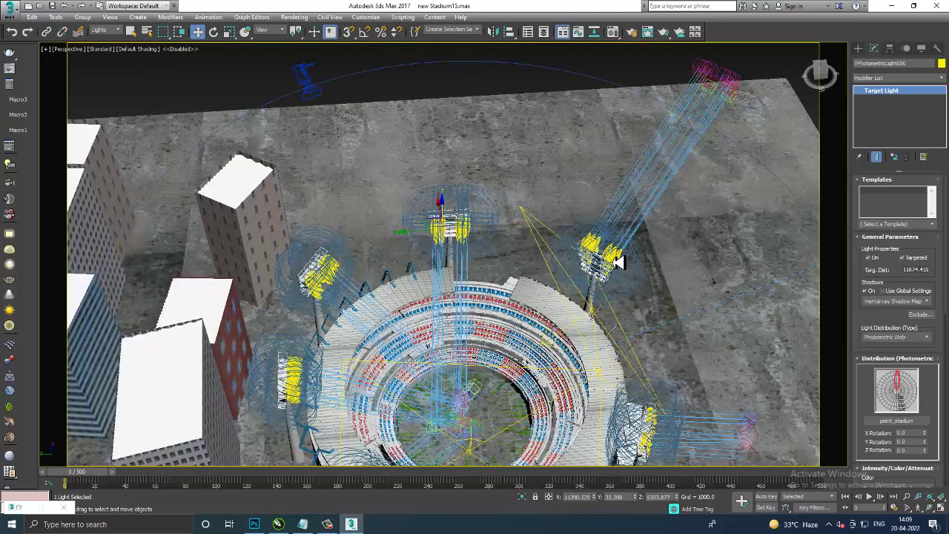
click(618, 261)
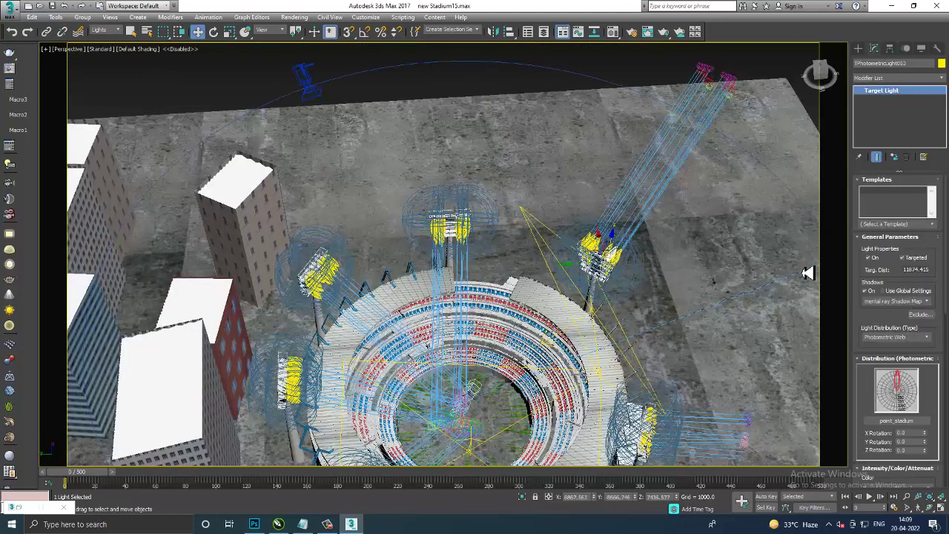
key(shift+z)
key(shift+z)
key(shift+z)
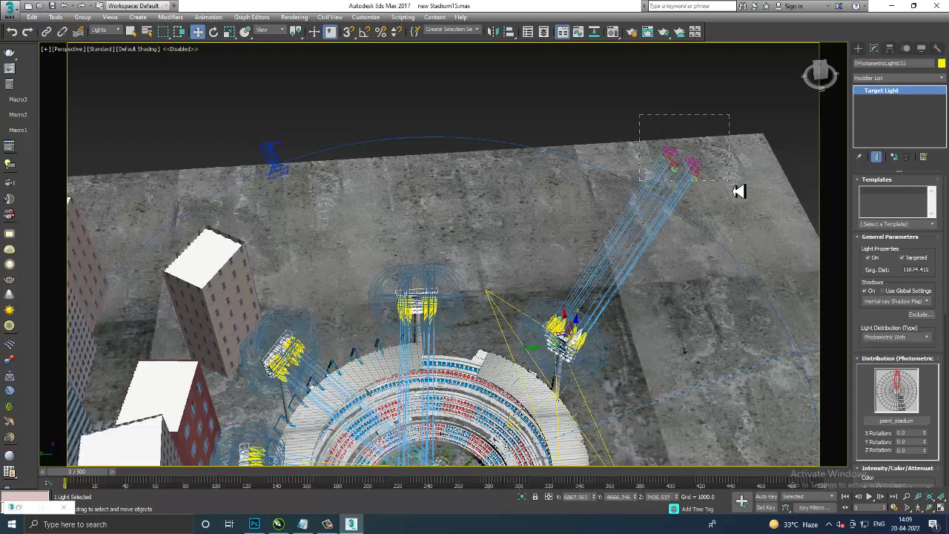
drag(739, 191, 735, 193)
key(shift+z)
key(shift+z)
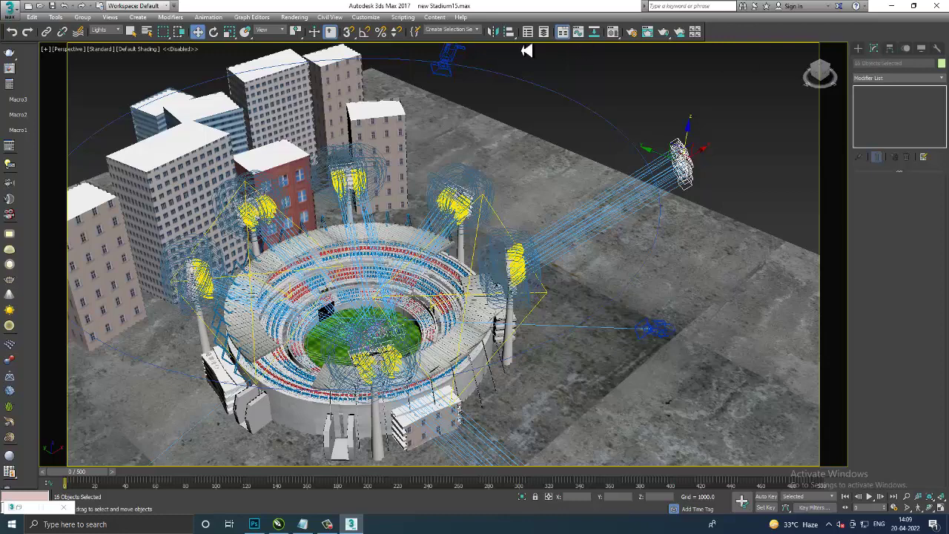
Mirror the far light cluster across X with No Clone
click(495, 33)
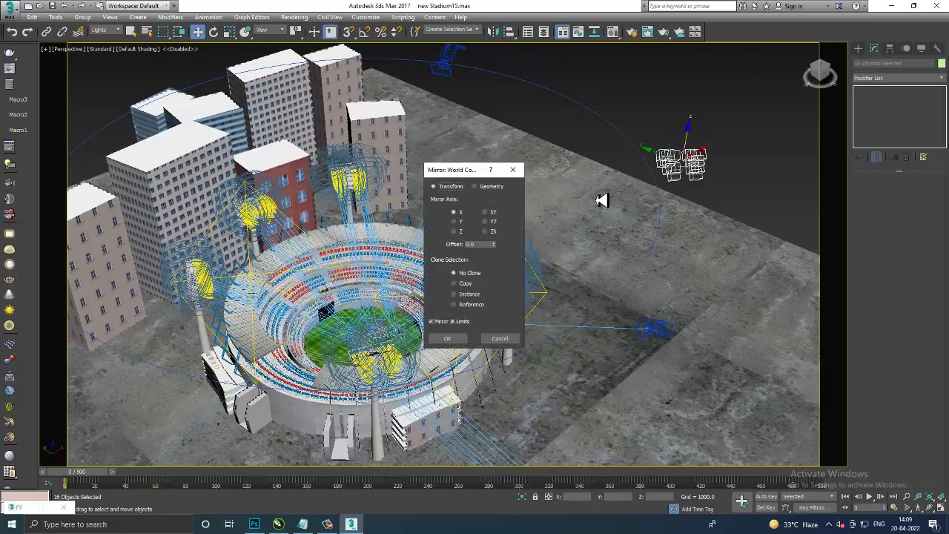
click(458, 341)
scroll(509, 275, up, 3)
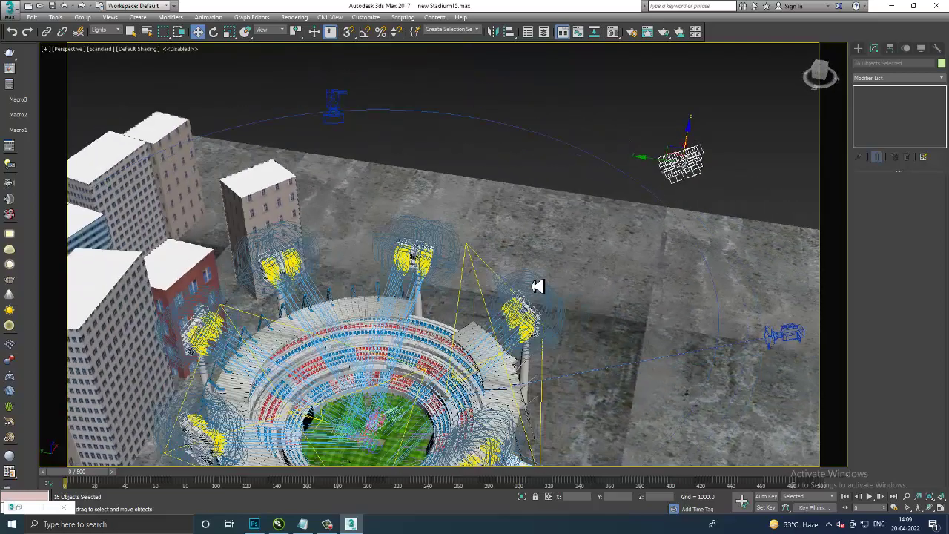
scroll(538, 285, up, 2)
scroll(552, 163, up, 2)
Orbit around the stadium and select the 16-light cluster on the ground to its right
click(548, 291)
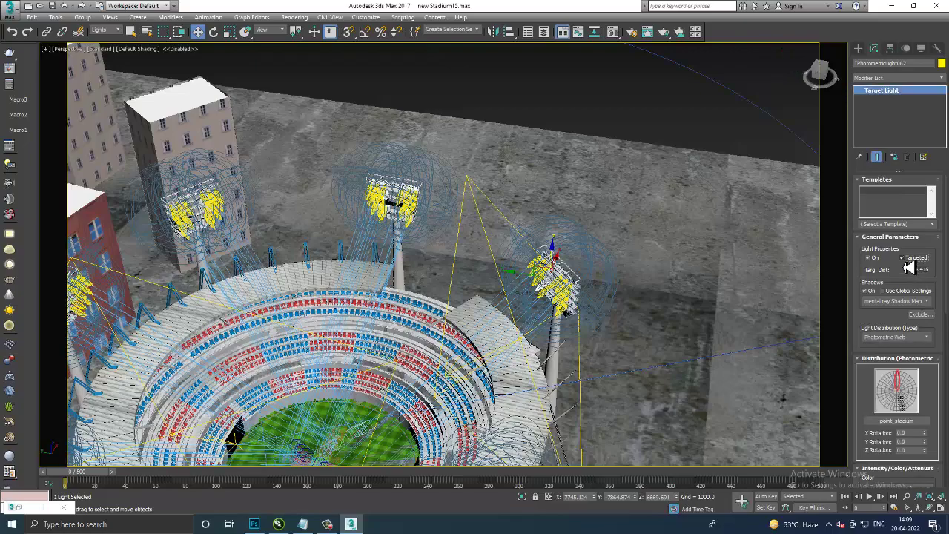
middle_drag(630, 393, 662, 273)
scroll(667, 248, up, 2)
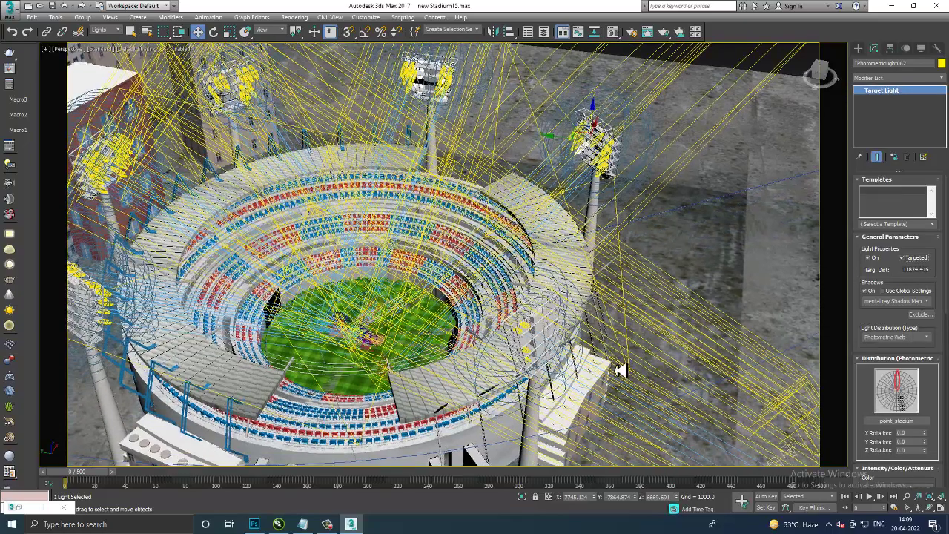
mouse_move(621, 371)
alt+middle_down()
mouse_move(692, 360)
mouse_move(577, 335)
mouse_move(639, 336)
mouse_move(689, 311)
mouse_move(646, 329)
mouse_move(606, 329)
alt+middle_up()
mouse_move(621, 134)
alt+middle_down()
mouse_move(508, 299)
mouse_move(573, 320)
mouse_move(565, 254)
alt+middle_up()
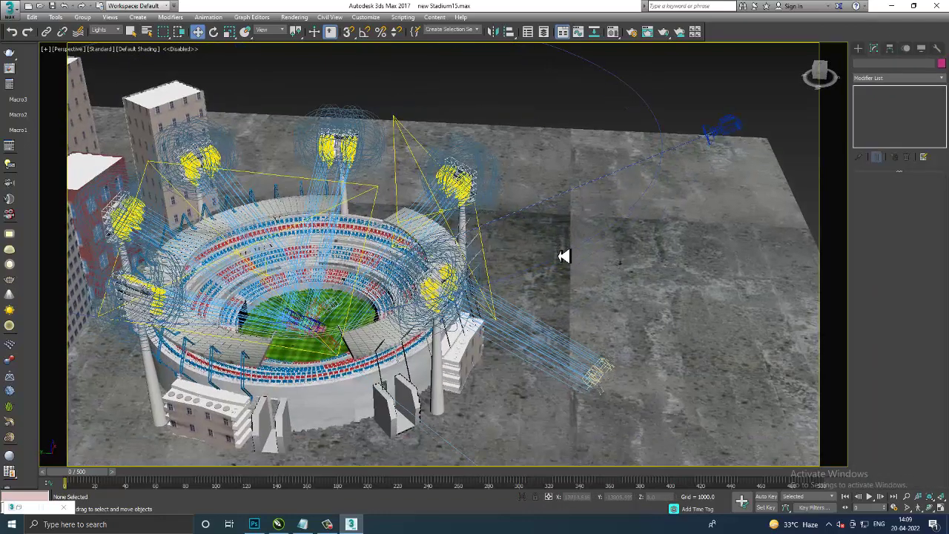
click(691, 451)
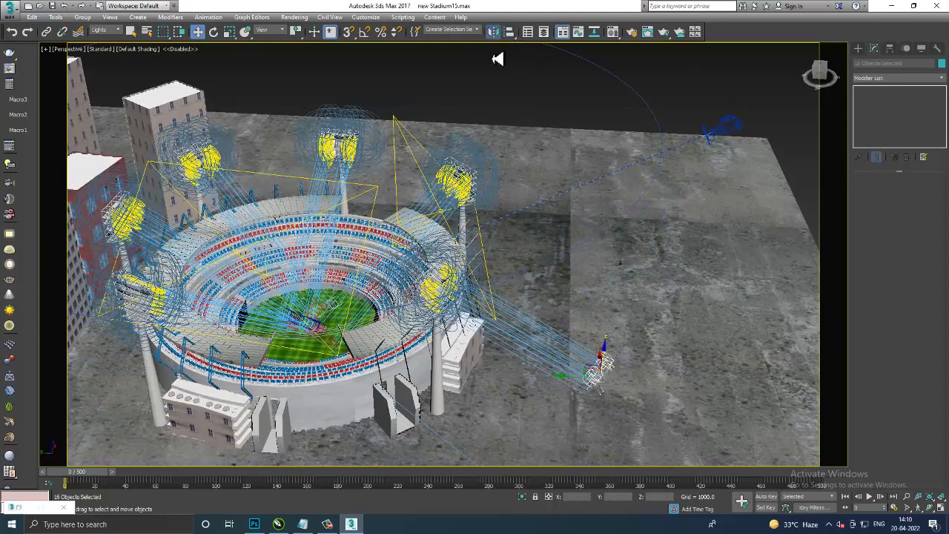
Mirror the ground light cluster across Y with No Clone, then select the right pole's light
click(493, 32)
click(460, 221)
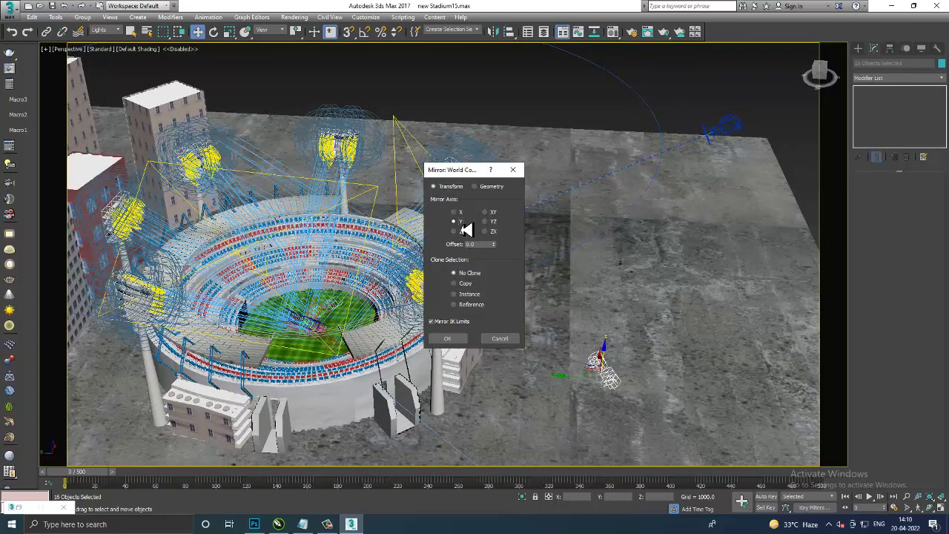
click(453, 339)
mouse_move(510, 284)
alt+middle_down()
mouse_move(568, 280)
mouse_move(561, 255)
mouse_move(600, 246)
mouse_move(565, 224)
mouse_move(690, 250)
alt+middle_up()
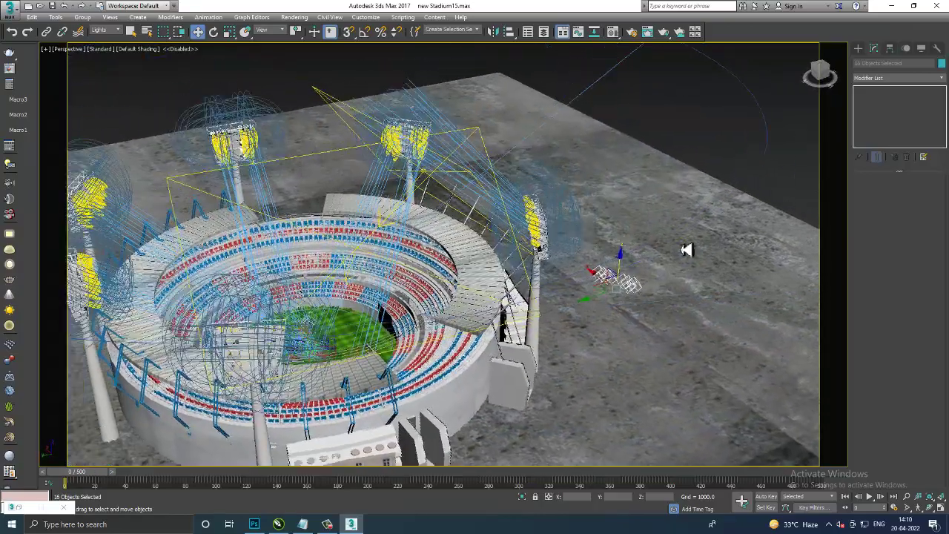
click(534, 224)
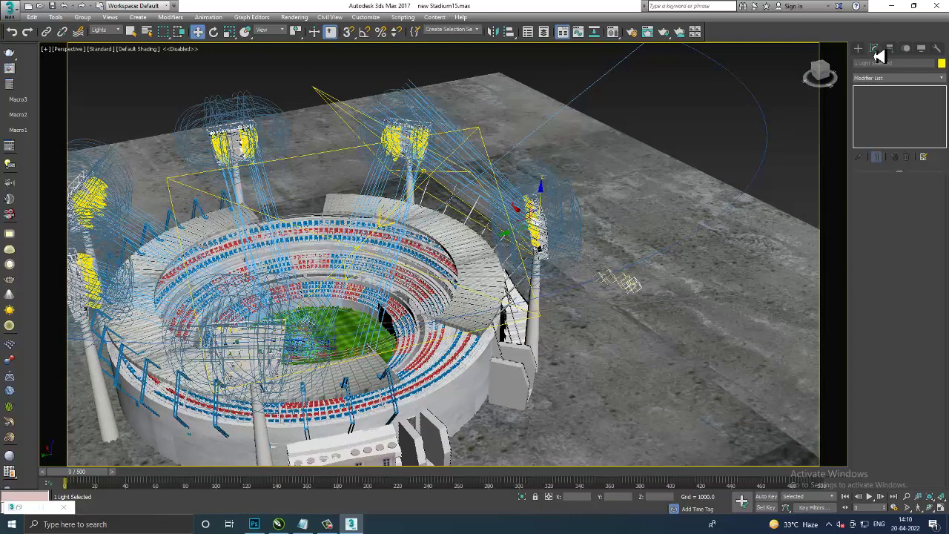
Select the tower's floodlight and turn off its Targeted option
click(642, 116)
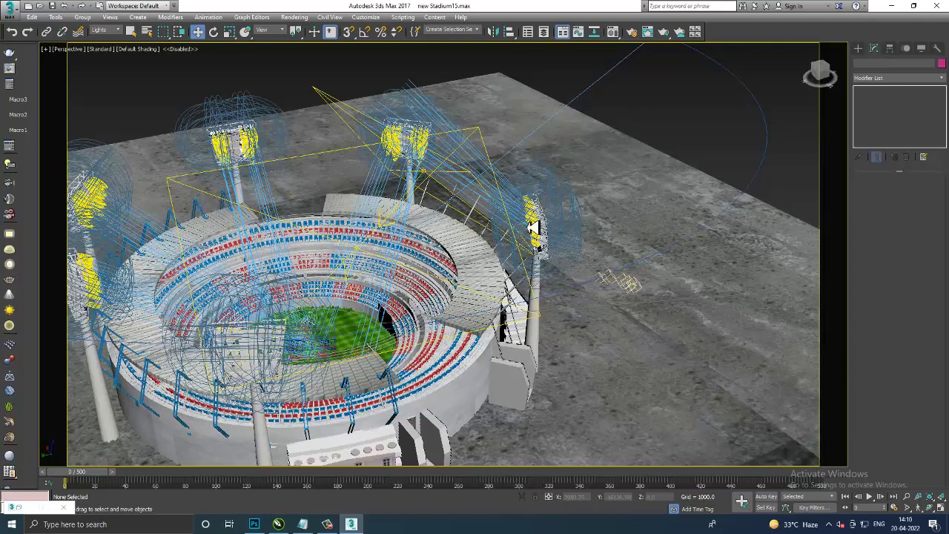
click(533, 225)
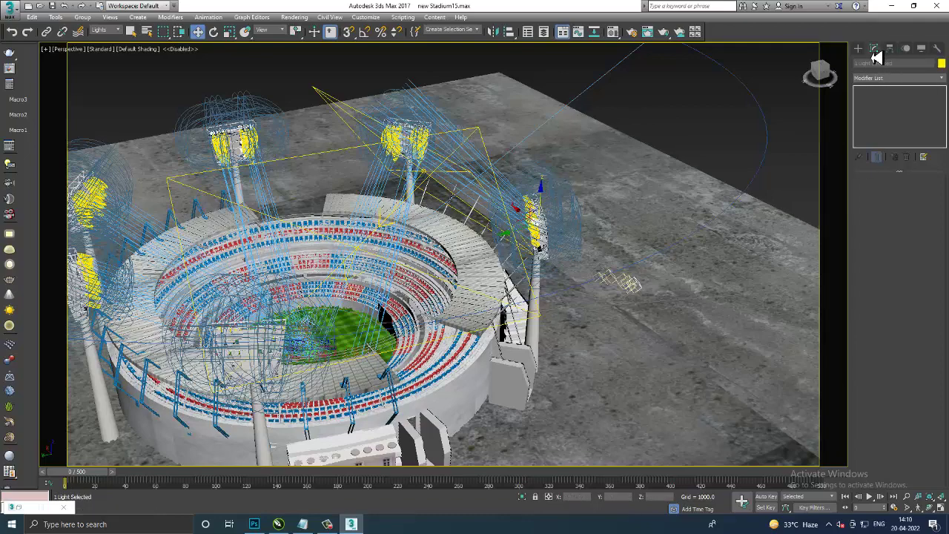
scroll(677, 180, up, 3)
scroll(652, 148, up, 5)
scroll(593, 149, down, 2)
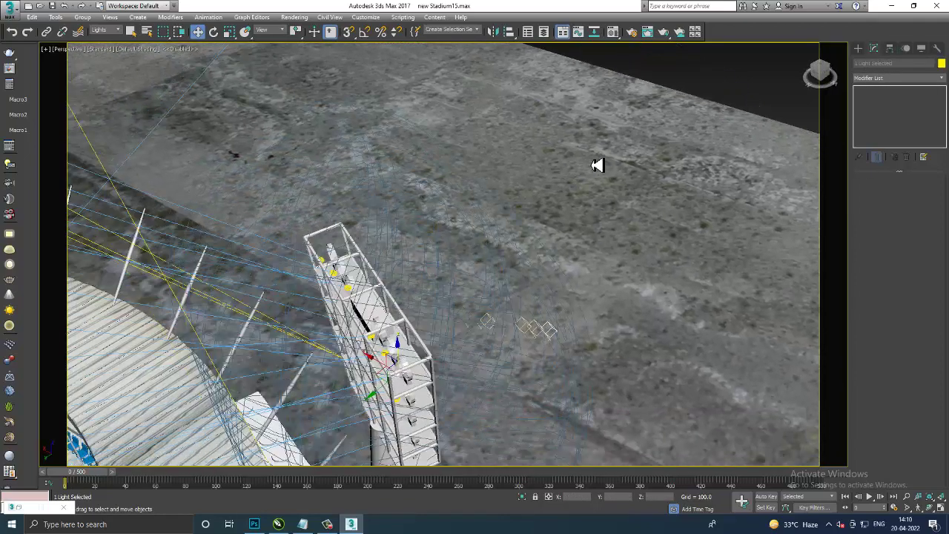
scroll(598, 165, up, 1)
click(357, 251)
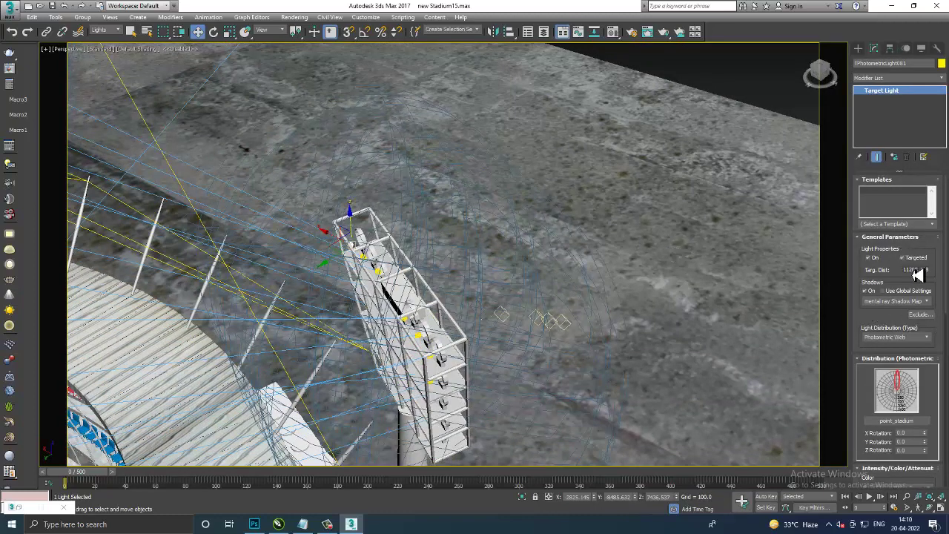
click(903, 258)
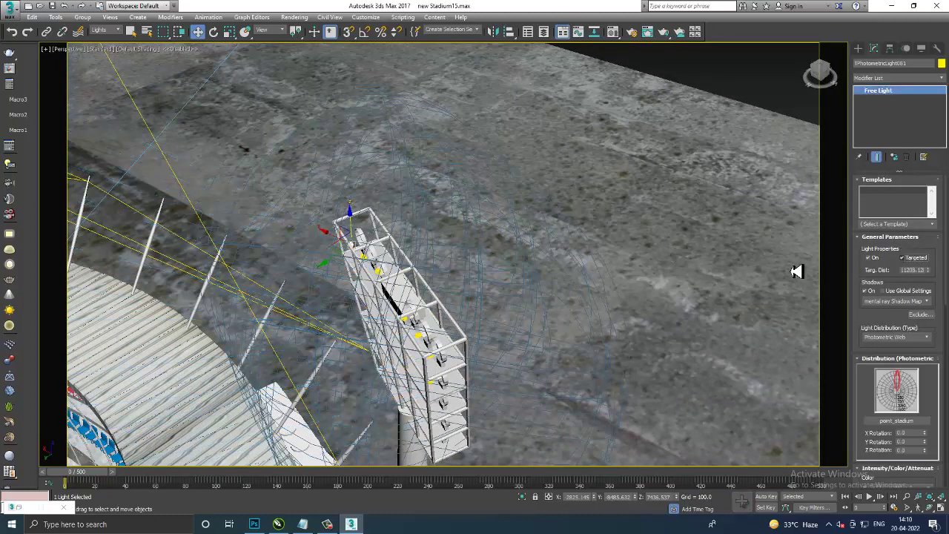
Zoom out and window-select the light cluster floating above the stadium
scroll(606, 279, down, 1)
scroll(606, 280, down, 1)
scroll(625, 210, down, 1)
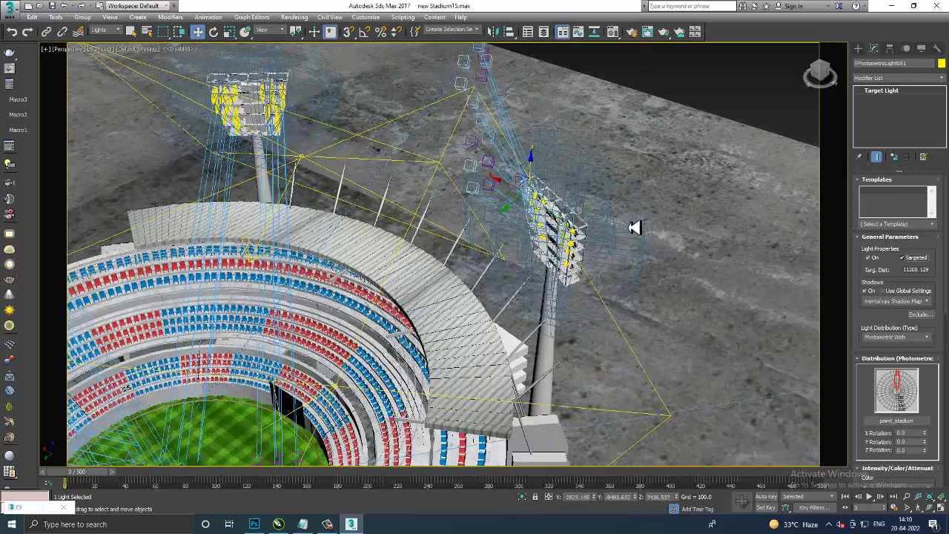
scroll(622, 222, down, 2)
scroll(607, 218, down, 1)
scroll(539, 212, down, 1)
scroll(548, 216, down, 1)
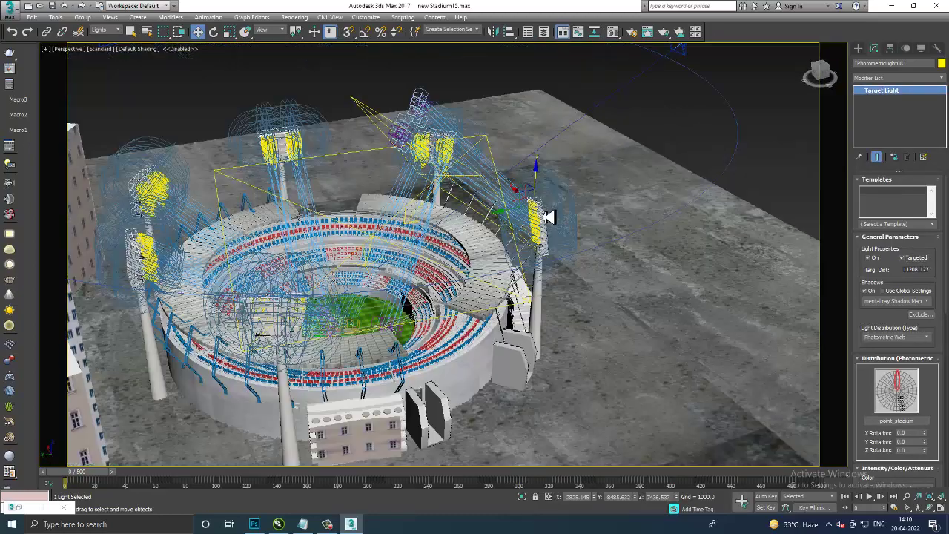
scroll(423, 123, up, 1)
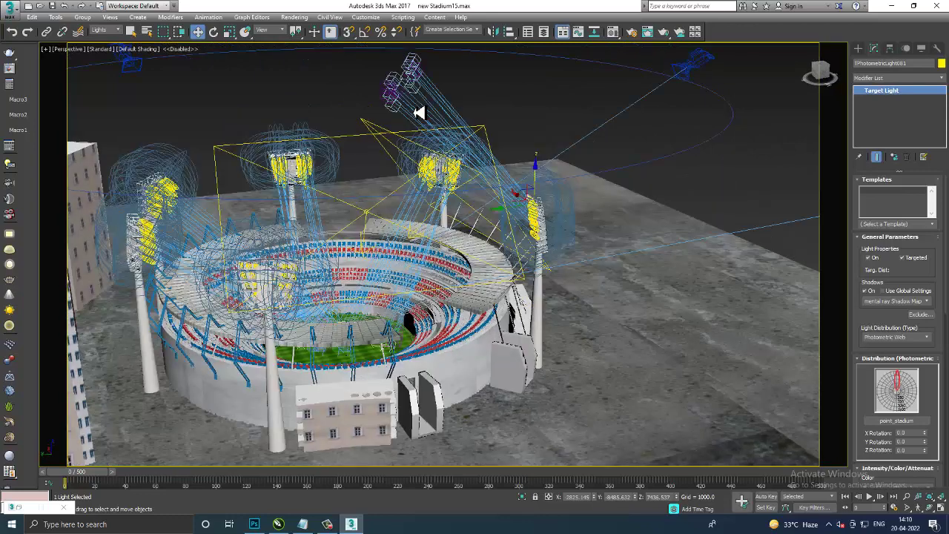
scroll(495, 175, up, 2)
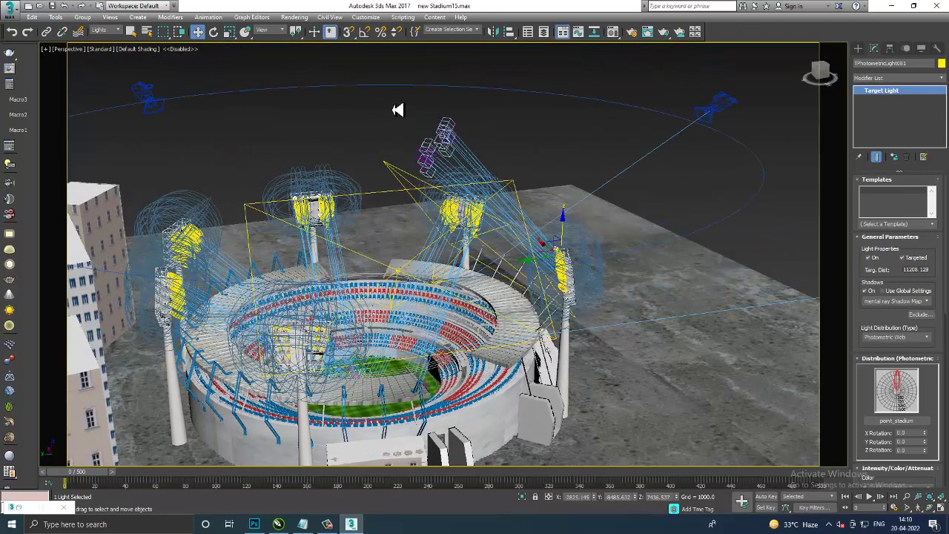
drag(392, 104, 484, 188)
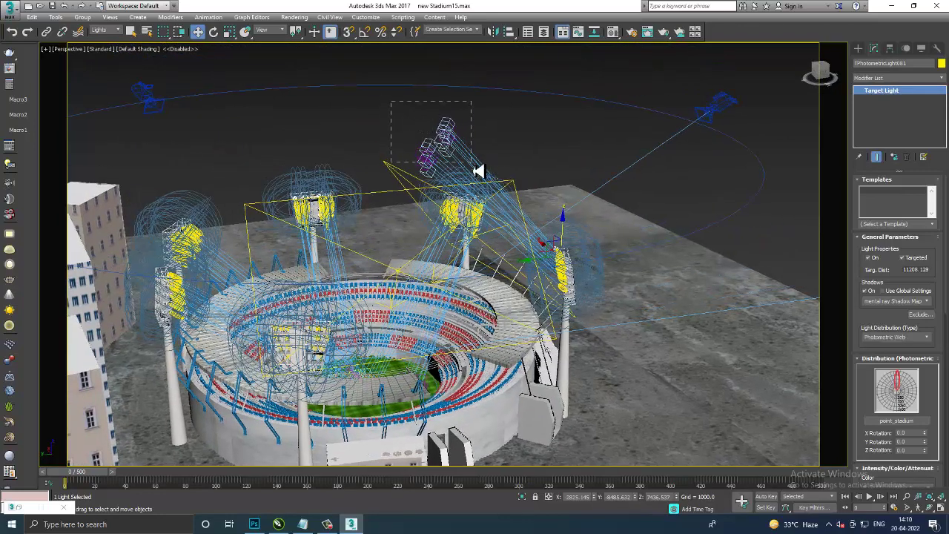
Narrow the selection to the 16 lights and mirror them across the Z axis
alt+click(423, 197)
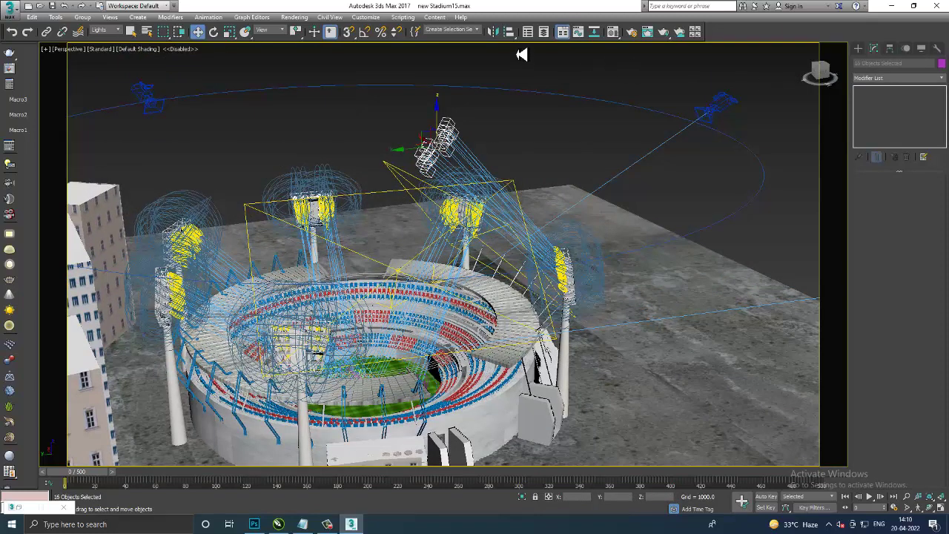
click(493, 32)
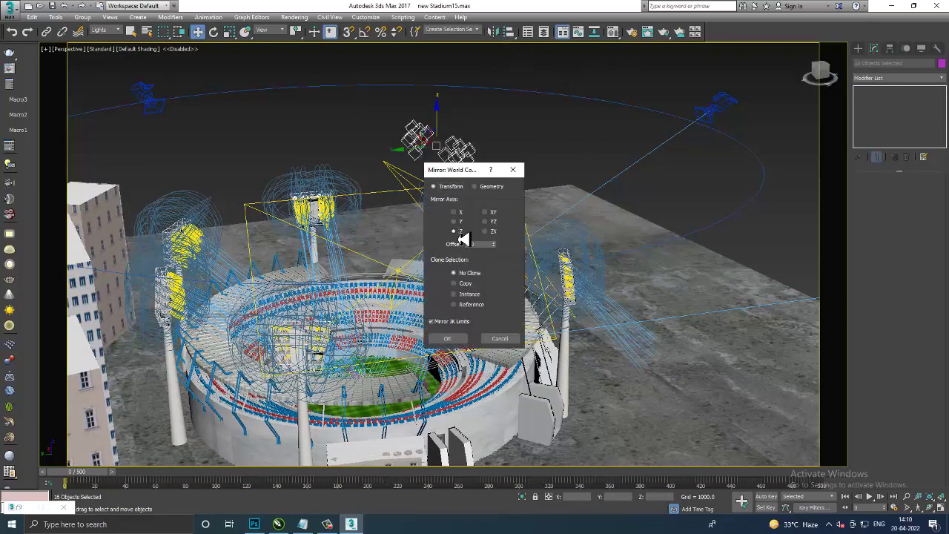
click(461, 232)
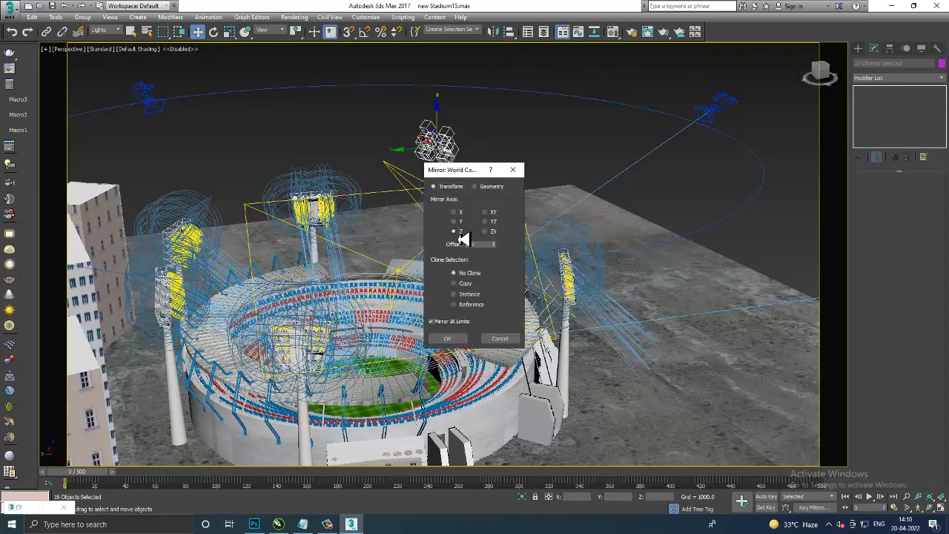
click(448, 339)
Toggle Targeted off and back on for one cluster light, then reselect the whole cluster
click(569, 291)
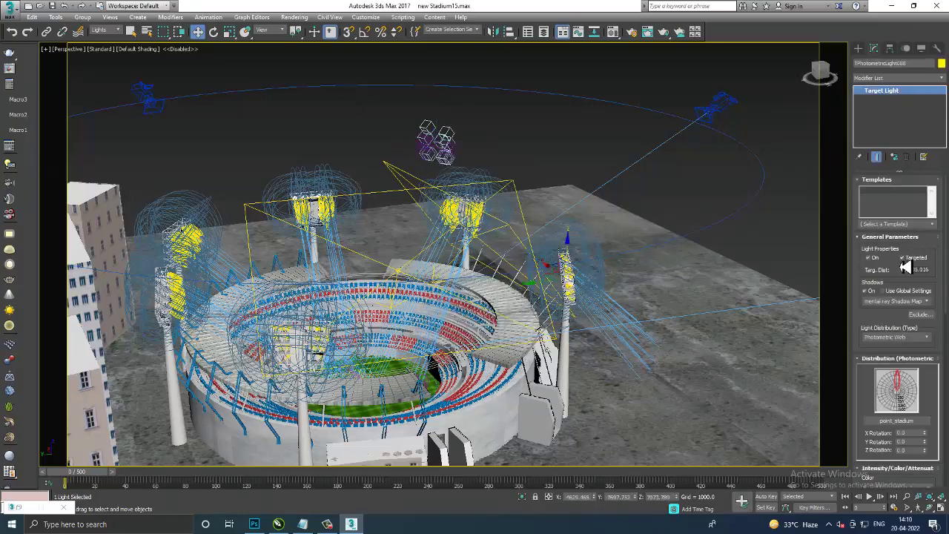
click(903, 258)
click(903, 257)
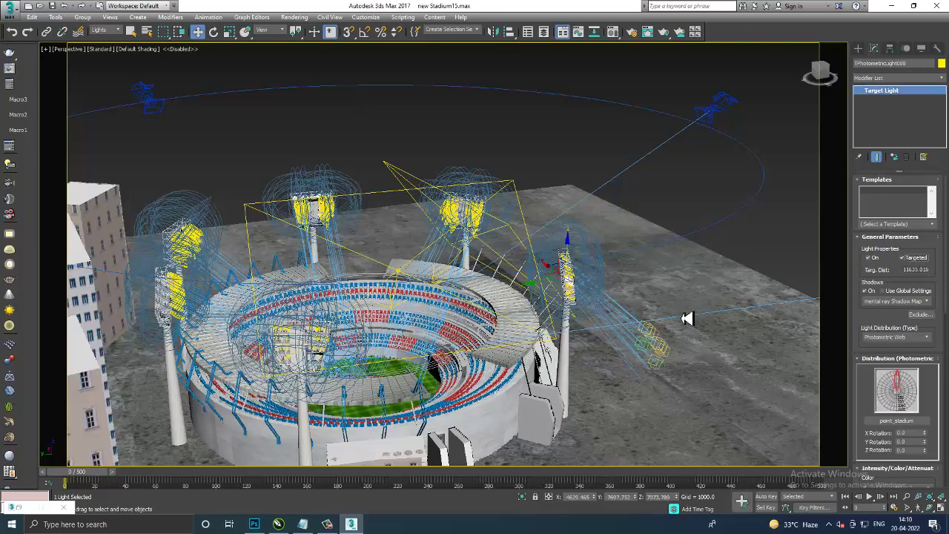
drag(723, 310, 645, 384)
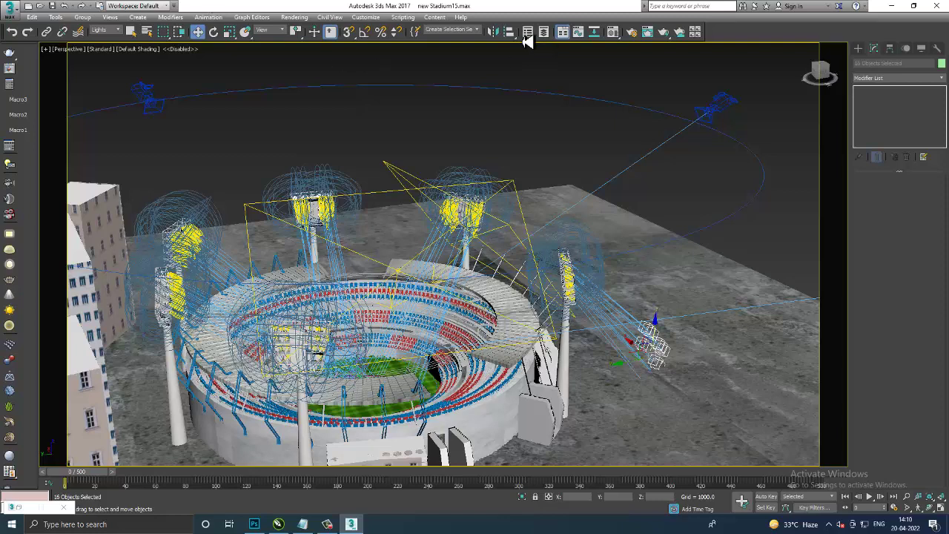
Mirror the light cluster and drag it to a new spot beyond the stadium
click(494, 32)
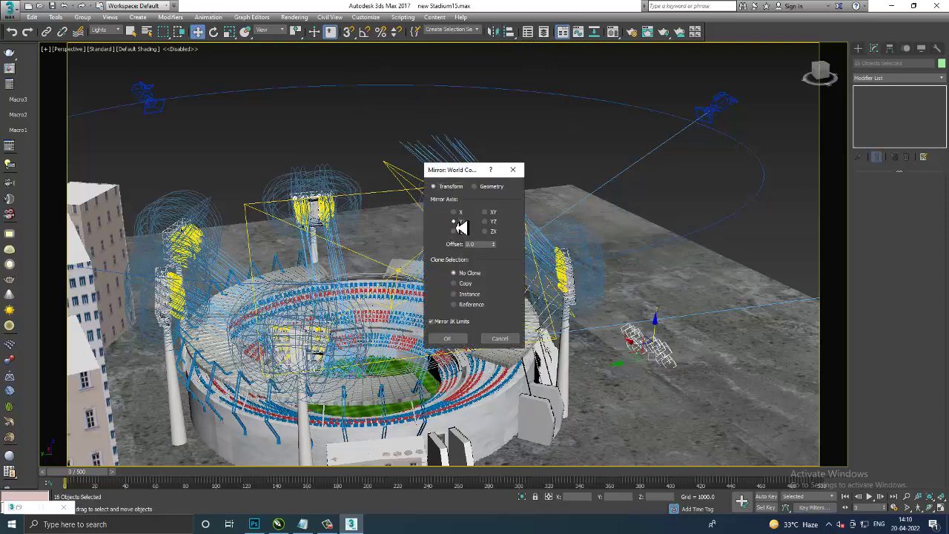
click(499, 338)
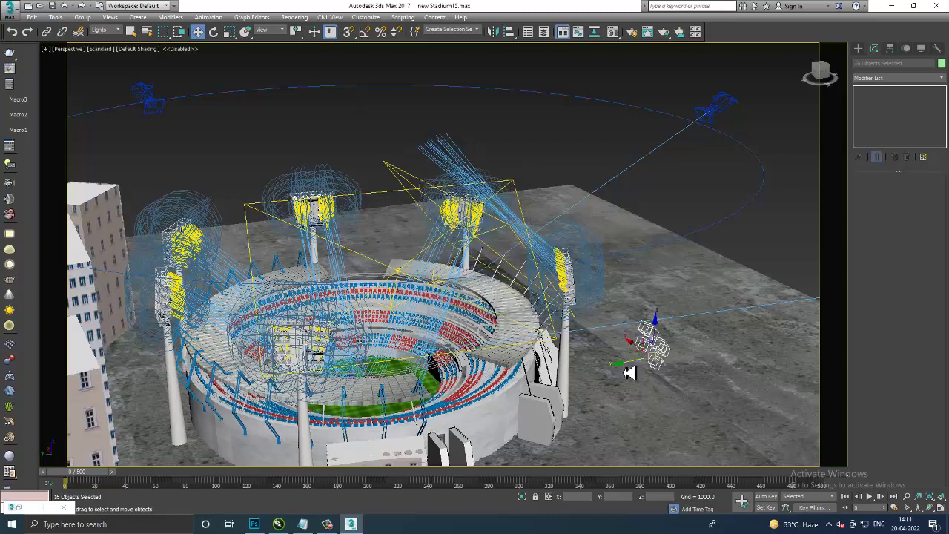
drag(628, 366, 358, 339)
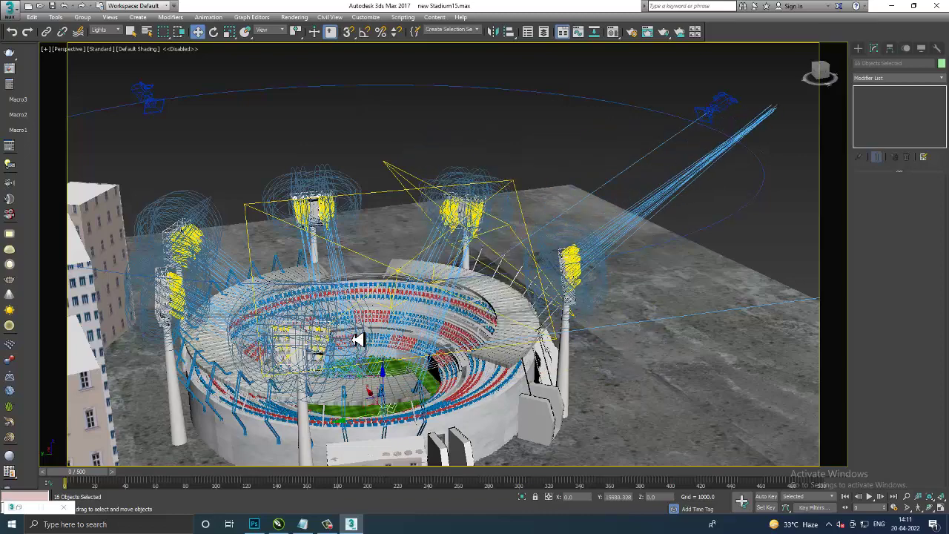
Make one cluster light targeted again, giving target distance 12131.302
alt+middle_drag(575, 276, 557, 271)
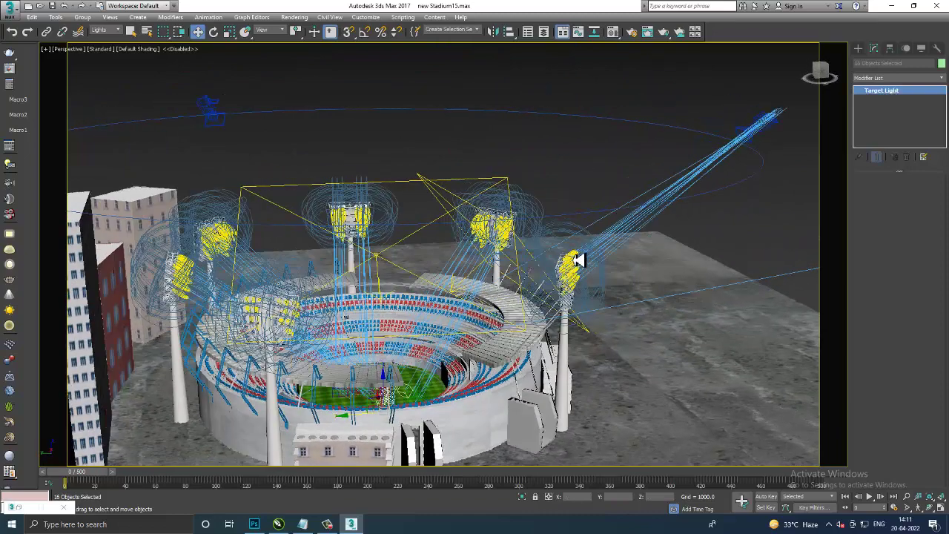
click(578, 260)
click(909, 261)
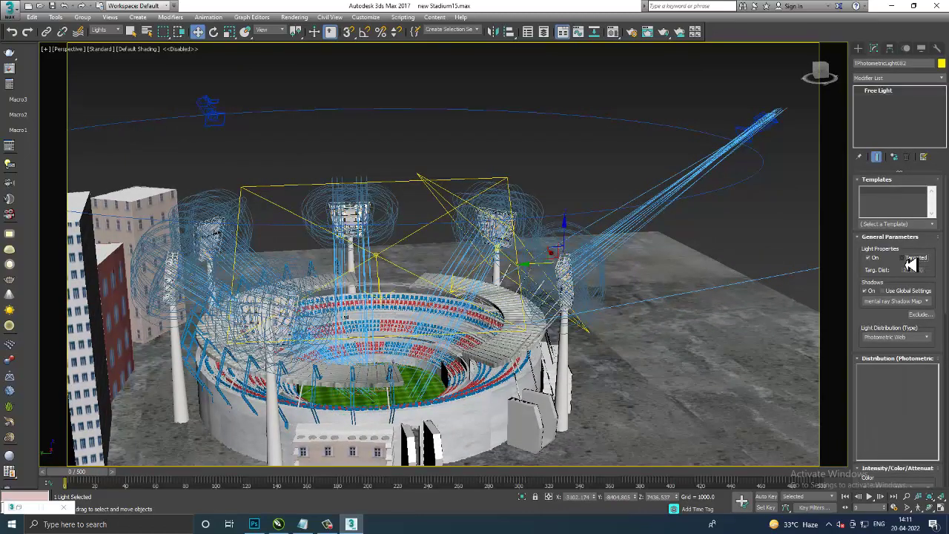
click(909, 258)
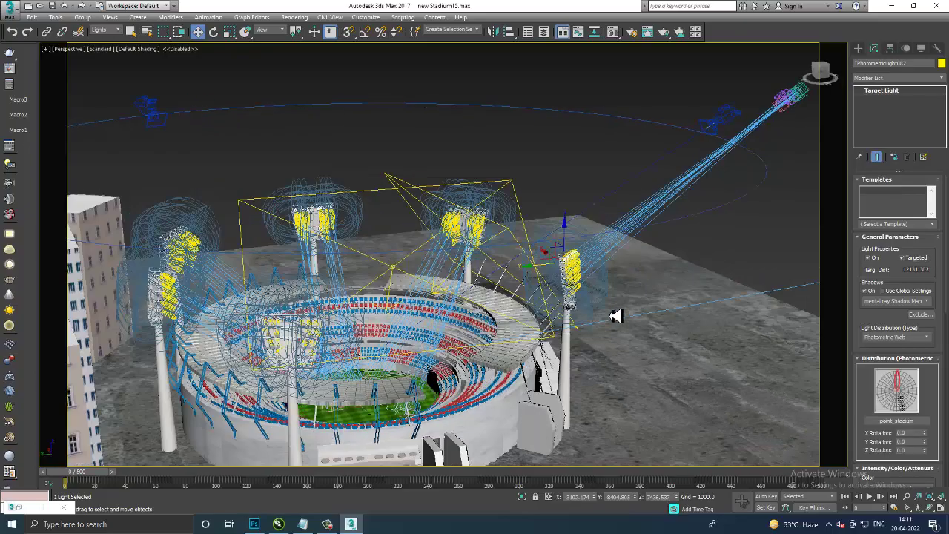
Orbit the view and select all 16 lights of the far-right cluster
alt+middle_drag(616, 316, 689, 220)
drag(697, 72, 793, 129)
mouse_move(773, 152)
alt+middle_down()
mouse_move(700, 195)
mouse_move(709, 212)
alt+middle_up()
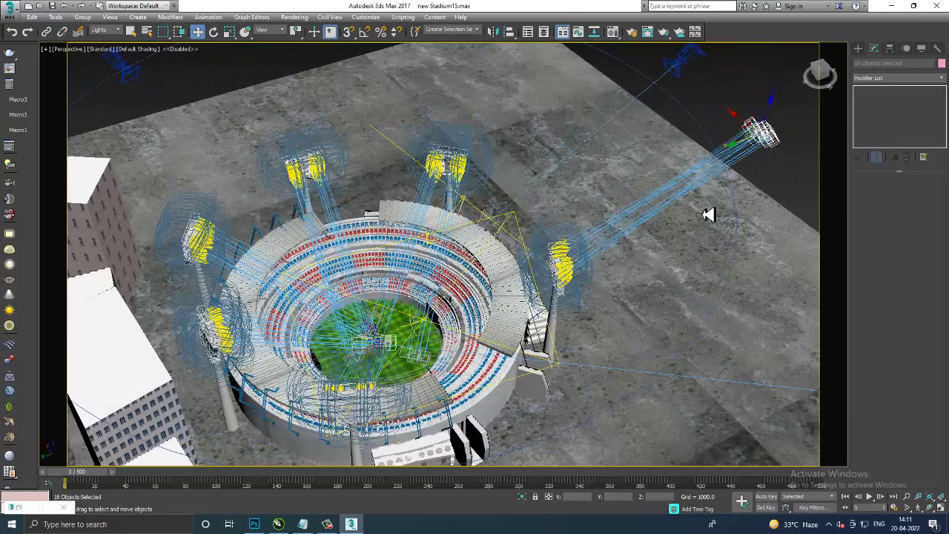
Mirror the far cluster across the Y axis and select one of its target lights
click(499, 38)
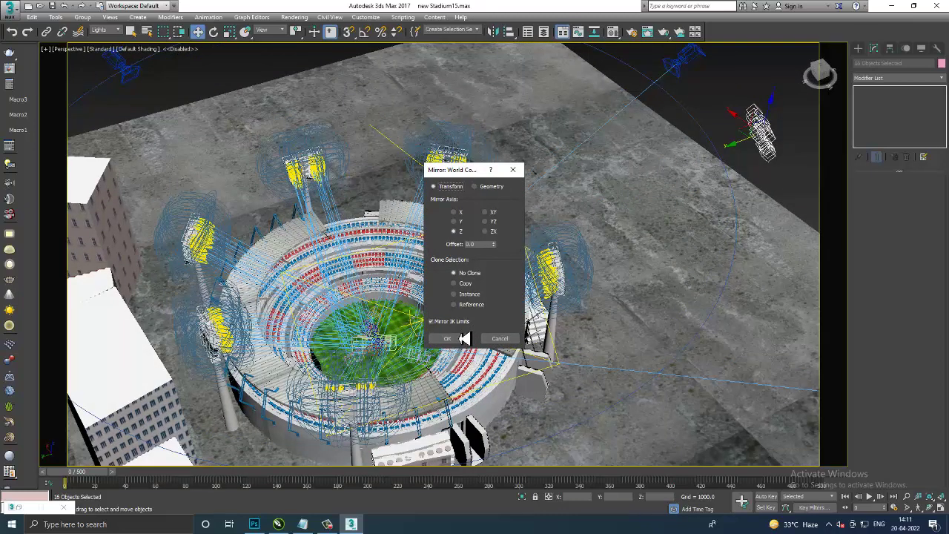
click(455, 221)
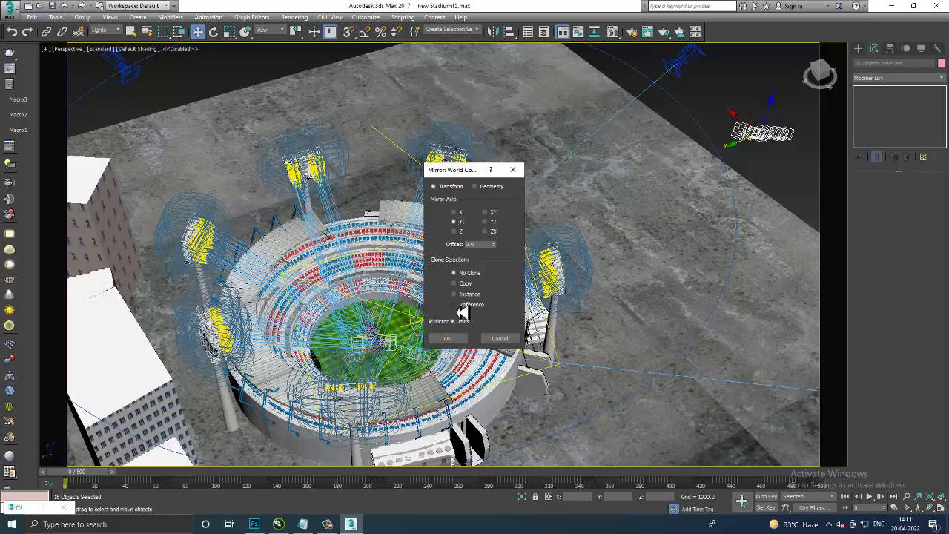
click(447, 338)
click(550, 273)
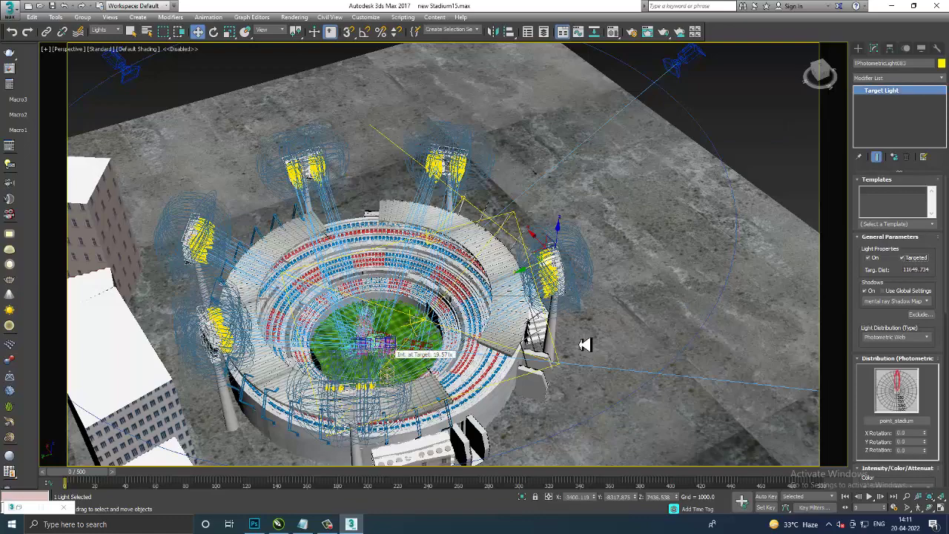
Orbit to a low side view, clear the selection and zoom in on the floodlight beams
alt+middle_drag(550, 306, 537, 288)
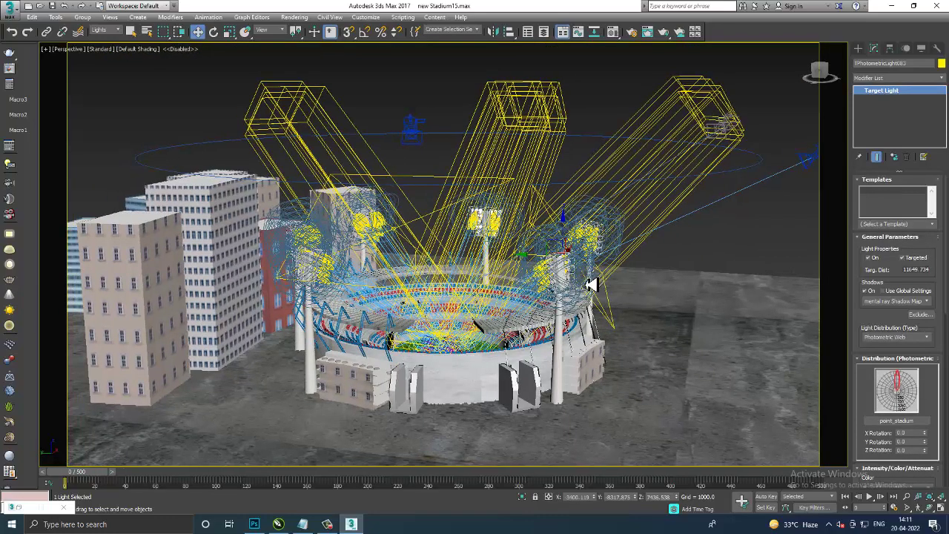
alt+middle_drag(583, 290, 617, 226)
click(631, 77)
scroll(510, 213, up, 5)
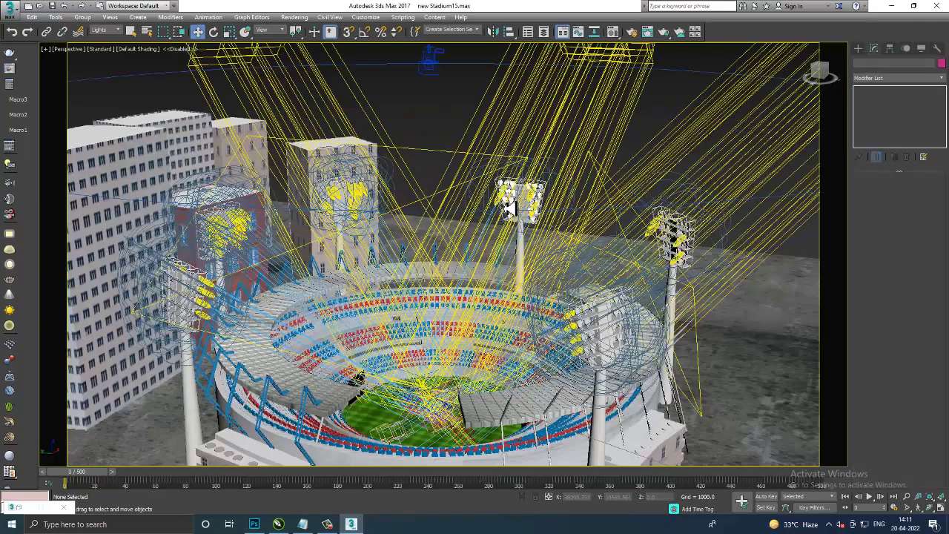
scroll(510, 212, up, 3)
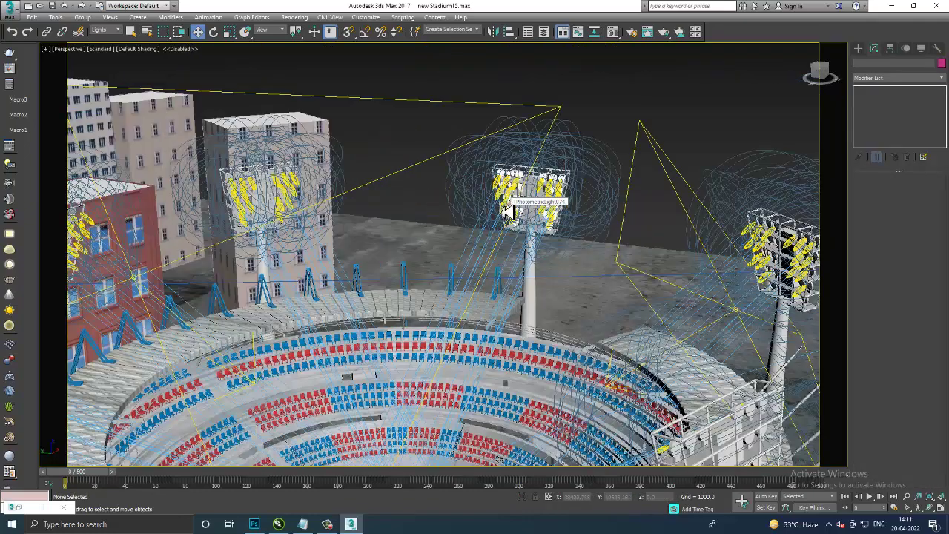
Open Render Setup's V-Ray tab and set Global switches to Expert mode
click(295, 17)
click(334, 68)
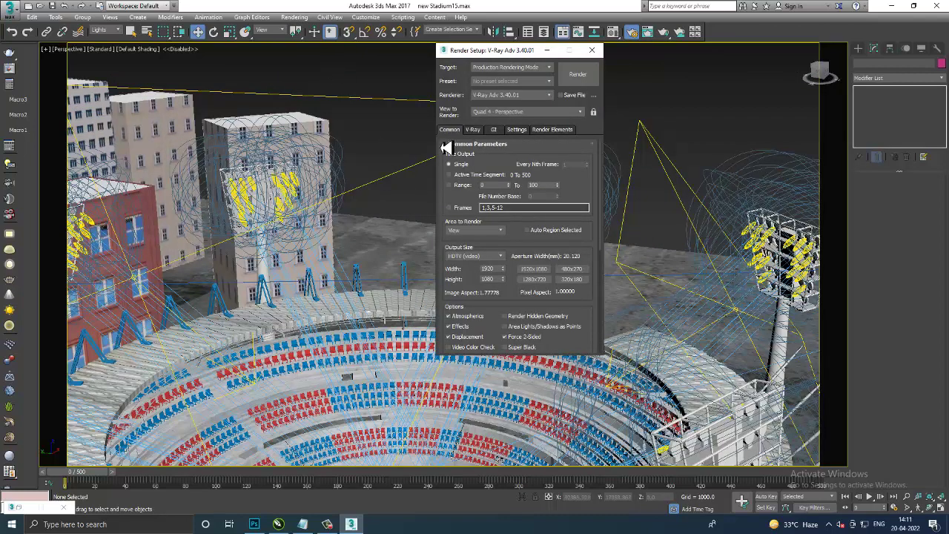
click(473, 130)
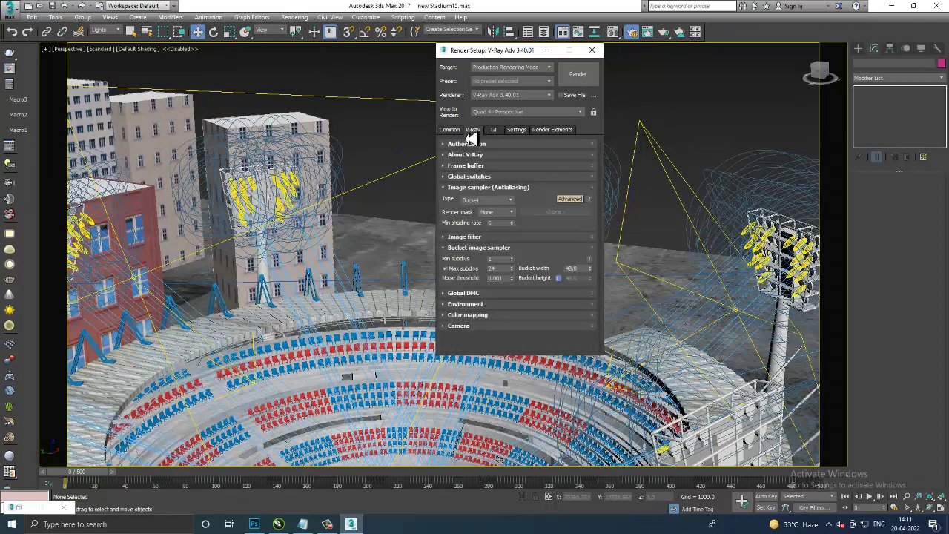
click(479, 178)
click(572, 190)
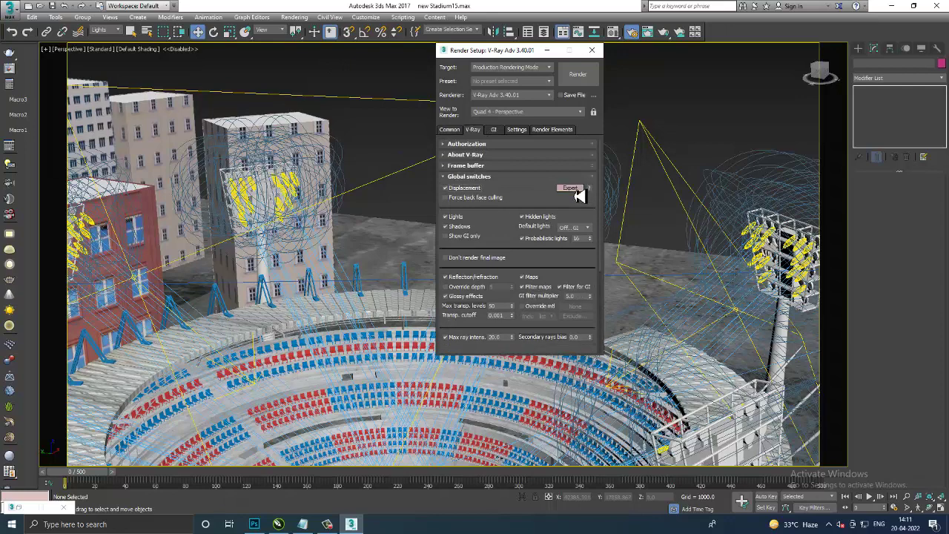
Keep Bucket as the image sampler type and switch it to Expert mode
scroll(529, 211, down, 3)
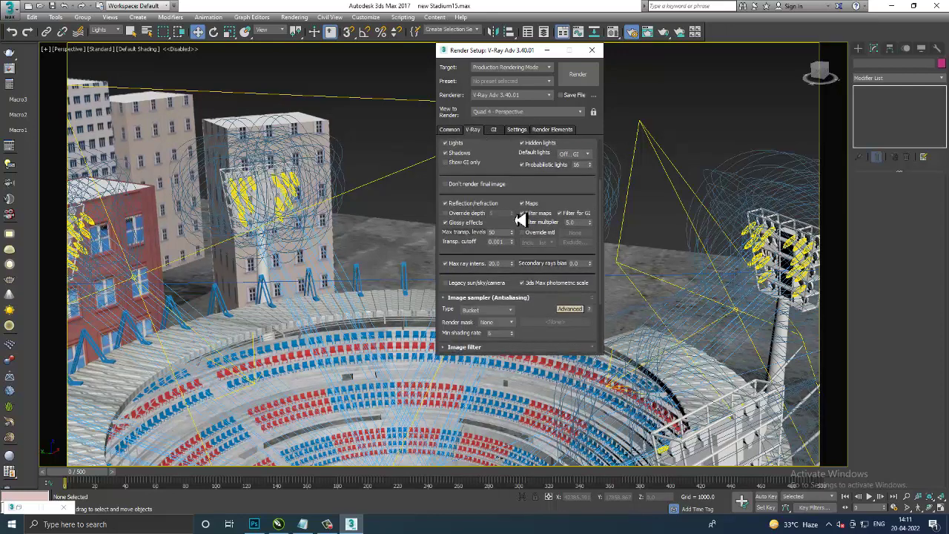
scroll(532, 196, down, 3)
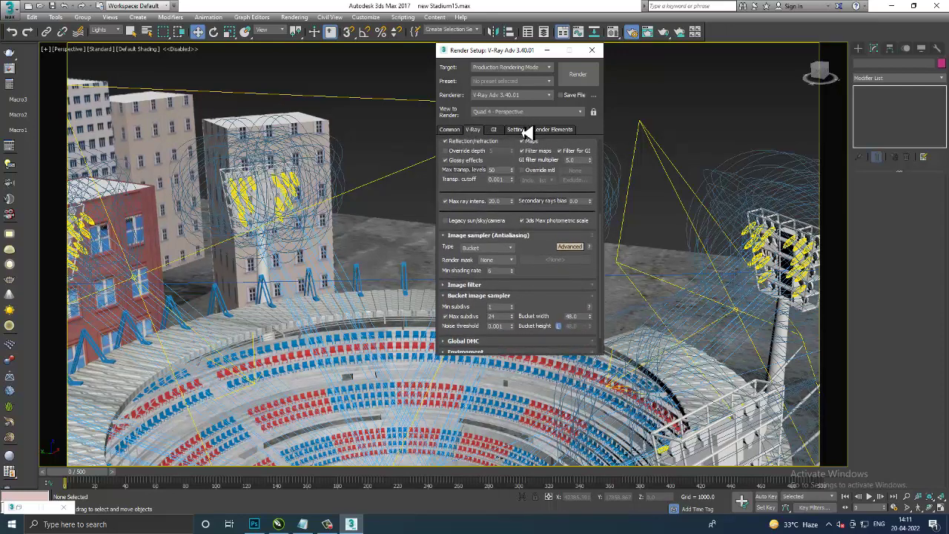
click(505, 248)
click(504, 255)
click(574, 248)
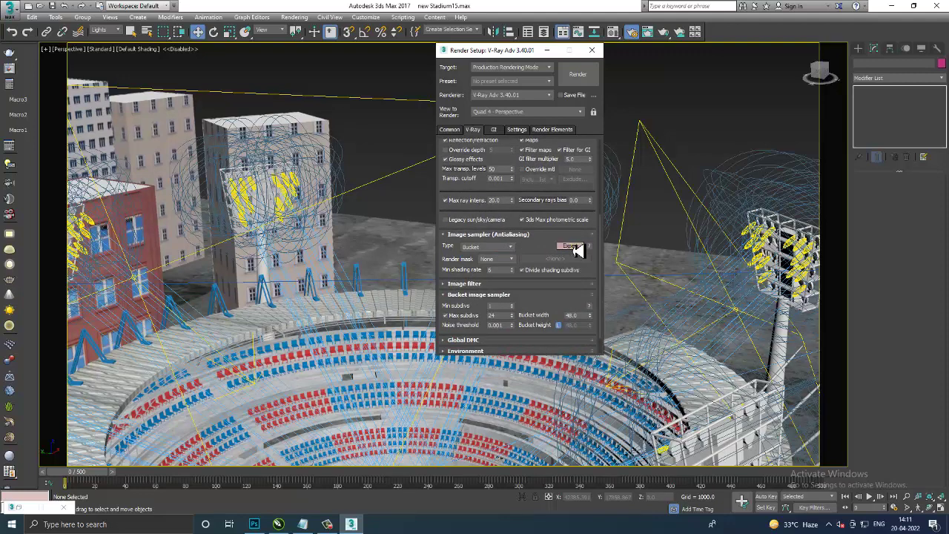
Set the image filter to Catmull-Rom and the bucket sampler's Min subdivs to 4
click(464, 283)
click(557, 296)
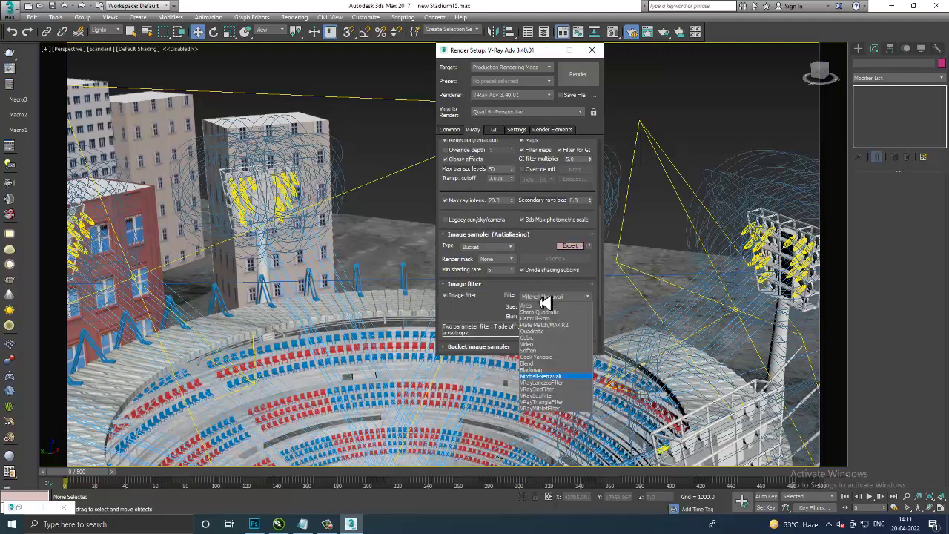
click(553, 382)
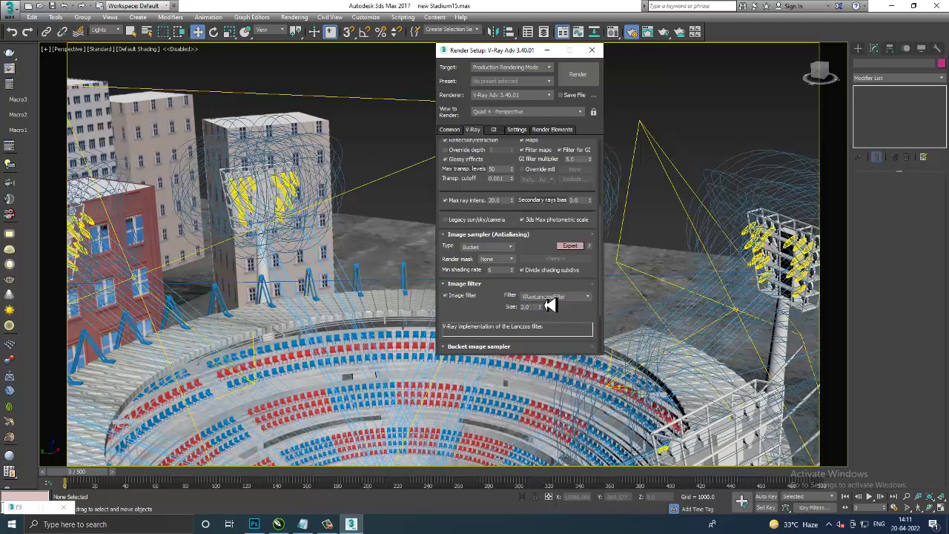
click(548, 298)
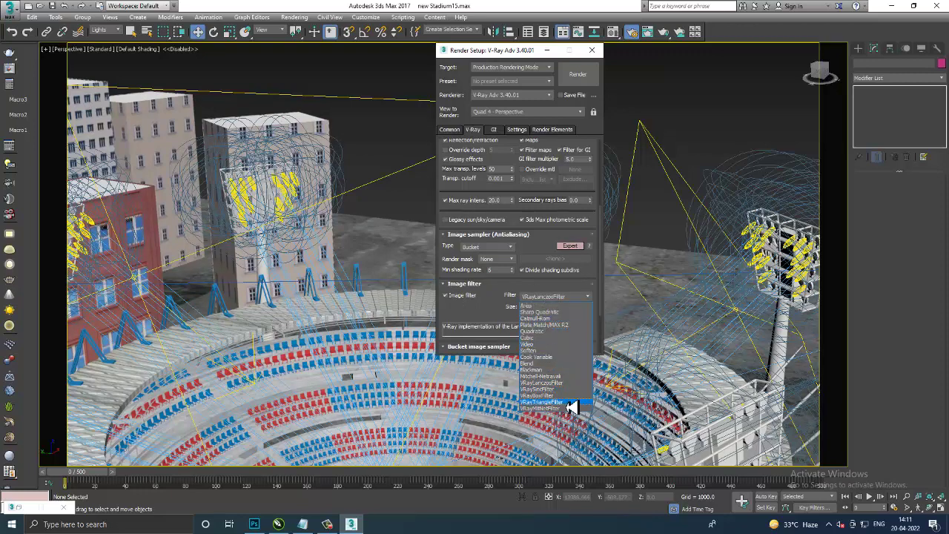
click(552, 319)
scroll(510, 315, down, 3)
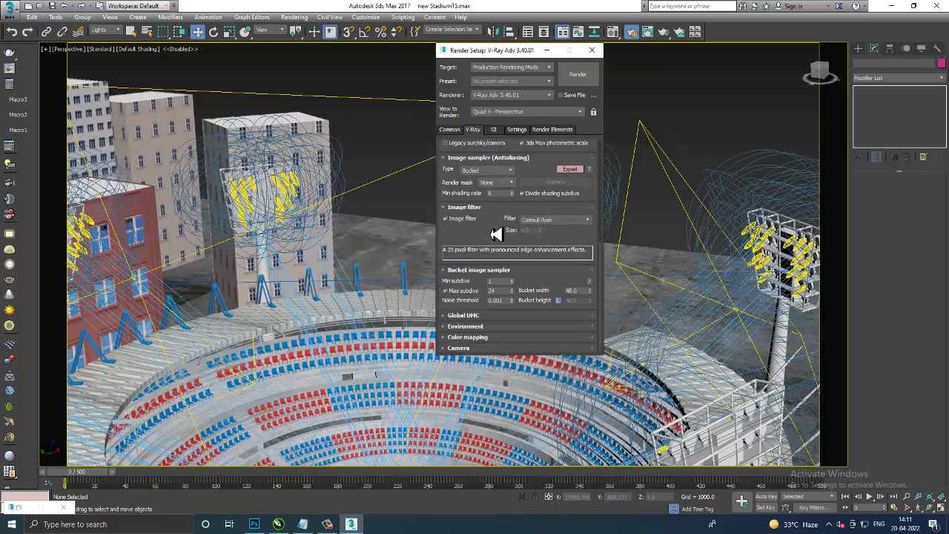
double_click(496, 281)
text(4)
Expand the Global DMC rollout and show its advanced options
click(478, 319)
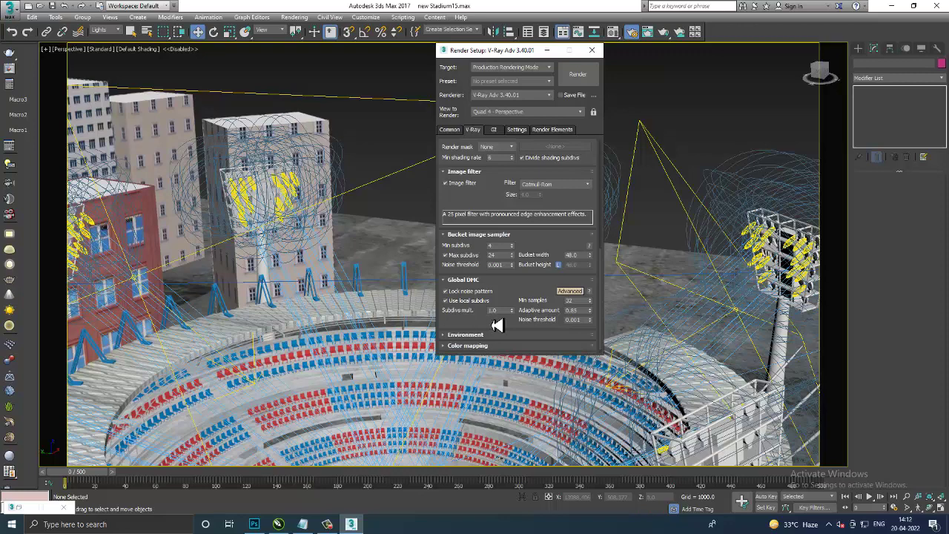
scroll(530, 300, down, 1)
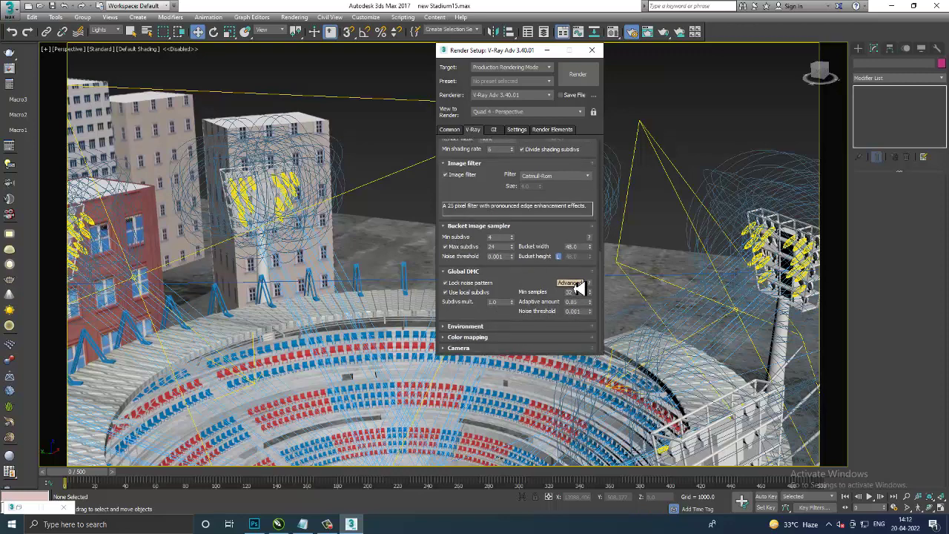
click(574, 284)
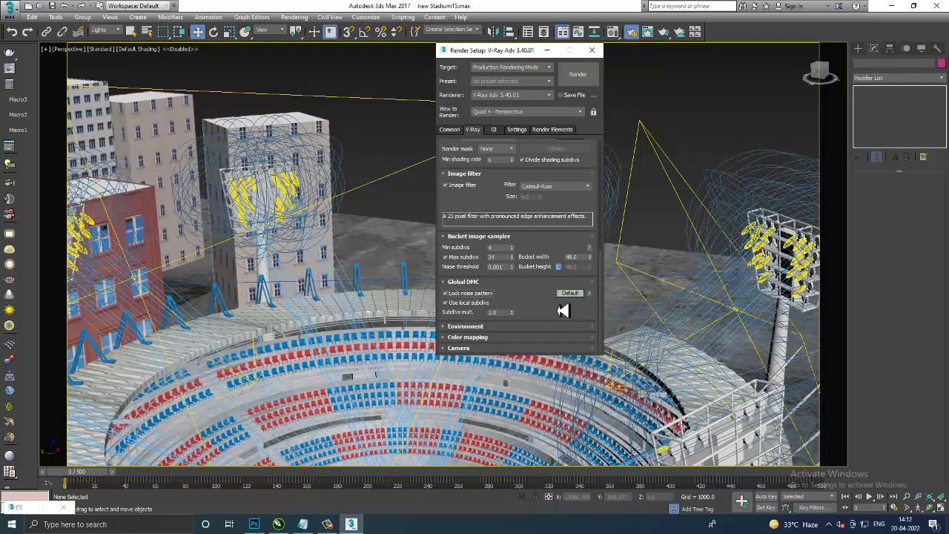
click(572, 295)
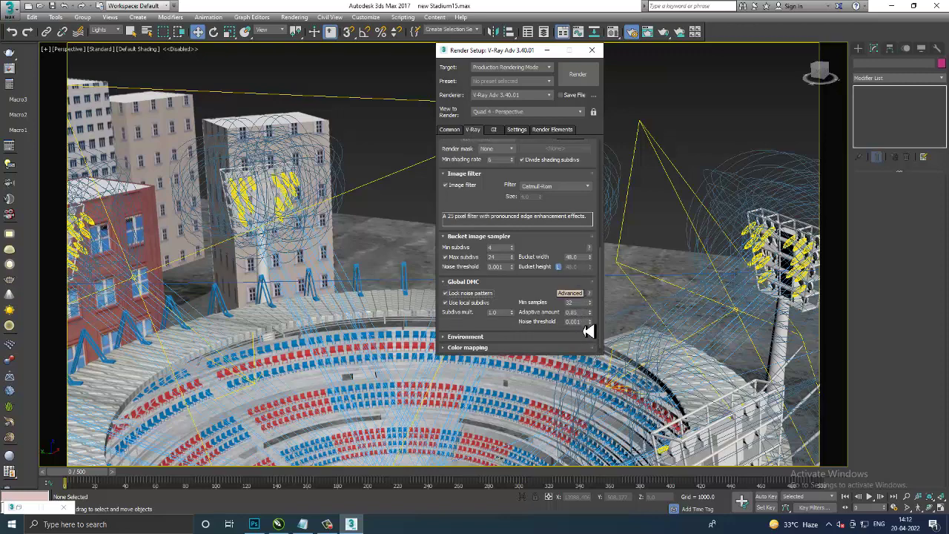
scroll(510, 332, down, 1)
Expand Environment and Color mapping, keep Exponential, and bring up the GI settings
click(480, 326)
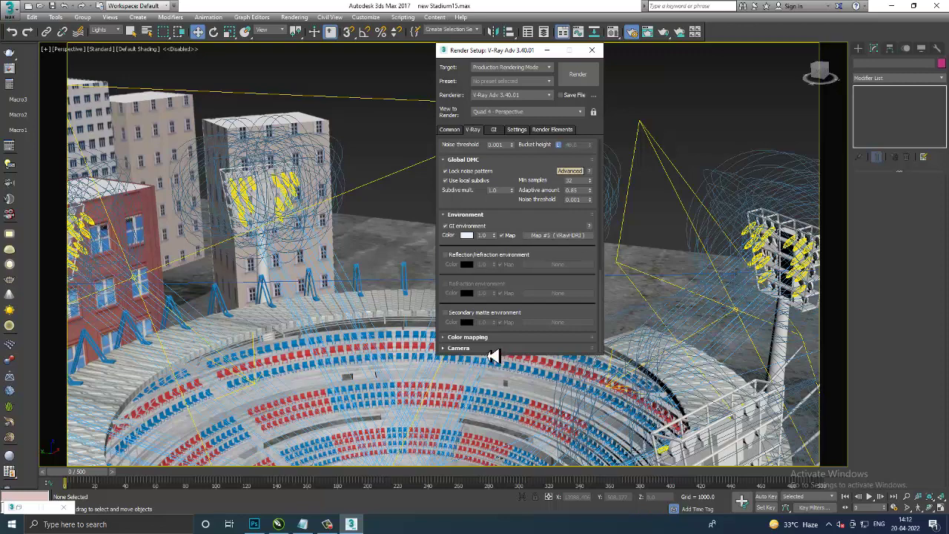
click(468, 337)
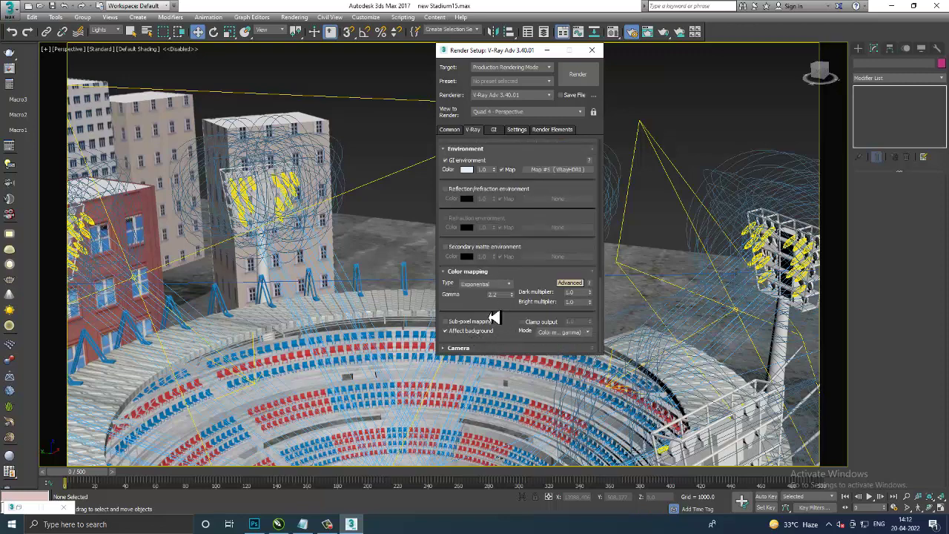
click(488, 284)
click(487, 292)
click(493, 130)
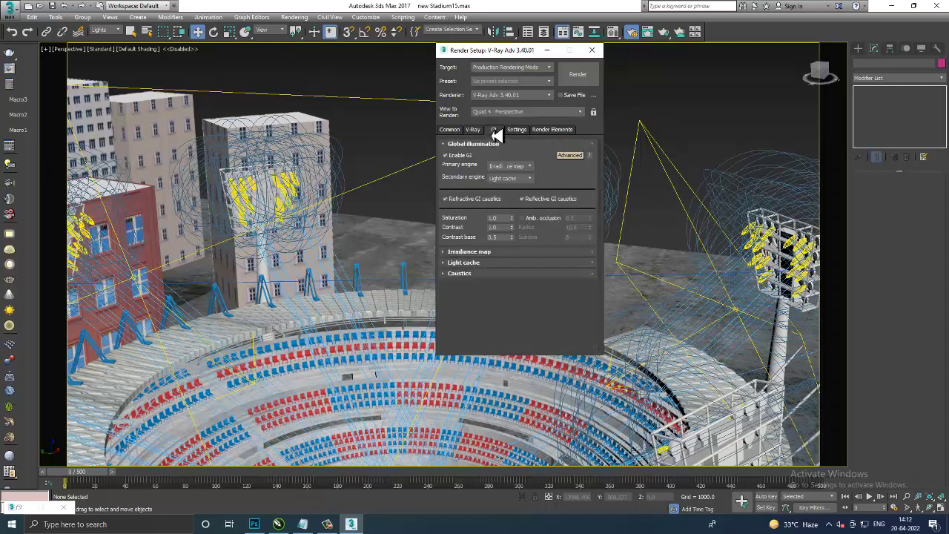
Switch the GI options to Advanced and set irradiance map interpolation samples to 70
click(572, 156)
click(573, 155)
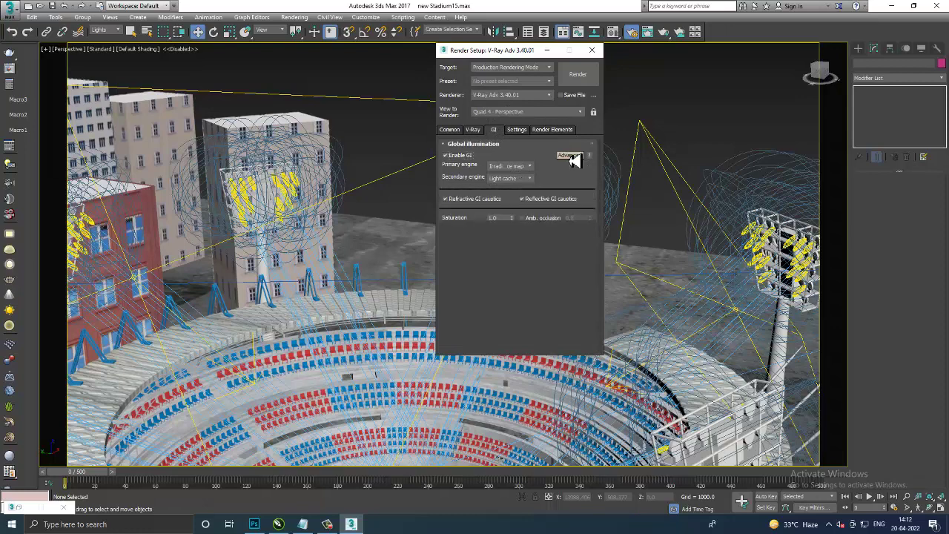
click(465, 252)
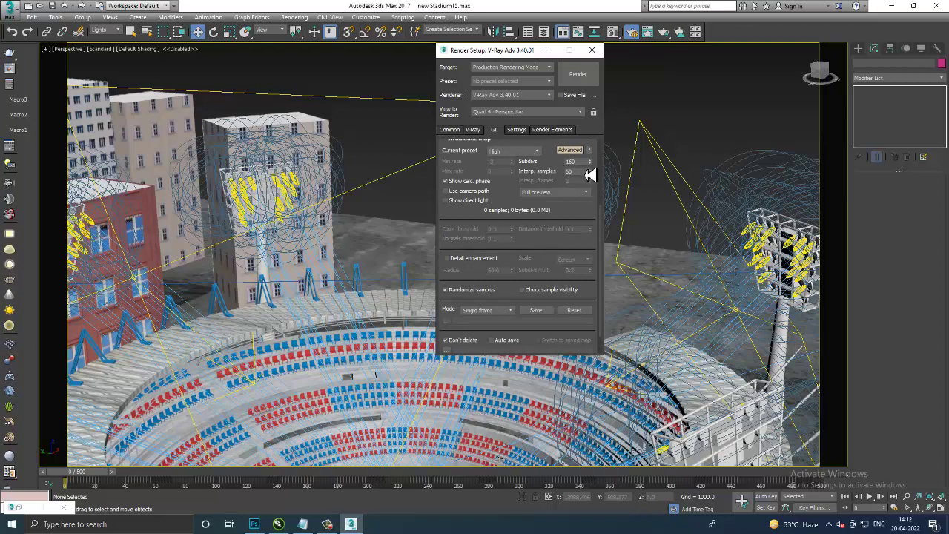
double_click(569, 172)
Set the light cache subdivisions to 2000, then bring up the V-Ray Settings tab
scroll(527, 253, down, 1)
click(474, 339)
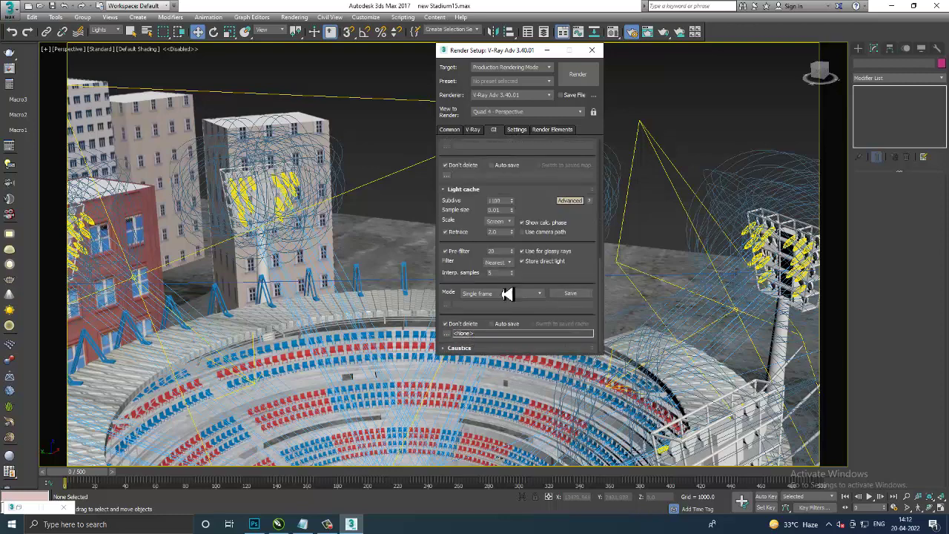
double_click(496, 200)
click(519, 131)
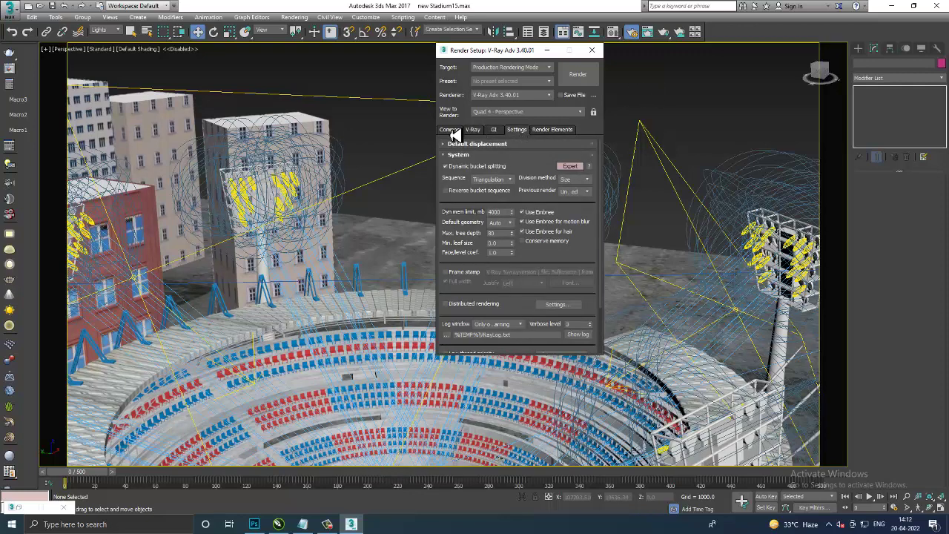
Close Render Setup from the Common tab and set the viewport to the stadium camera
drag(555, 255, 553, 152)
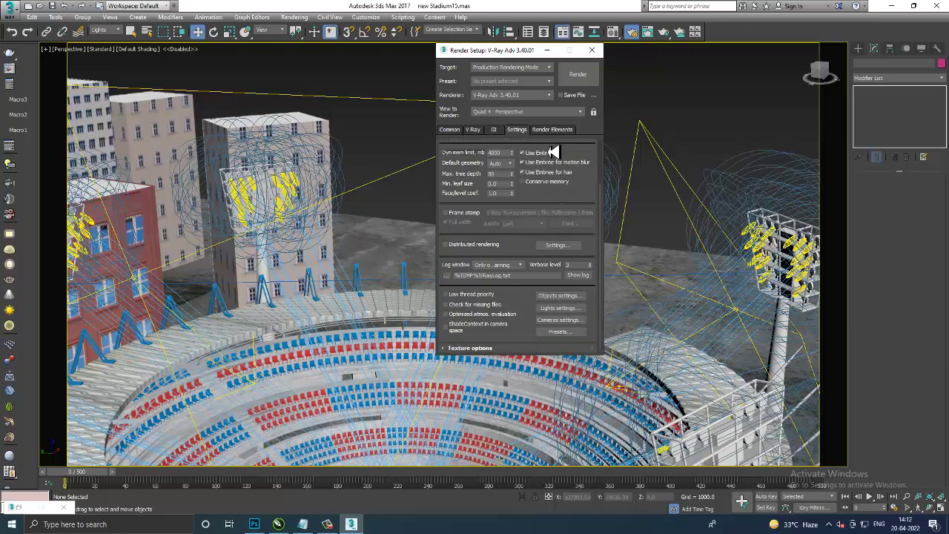
click(451, 130)
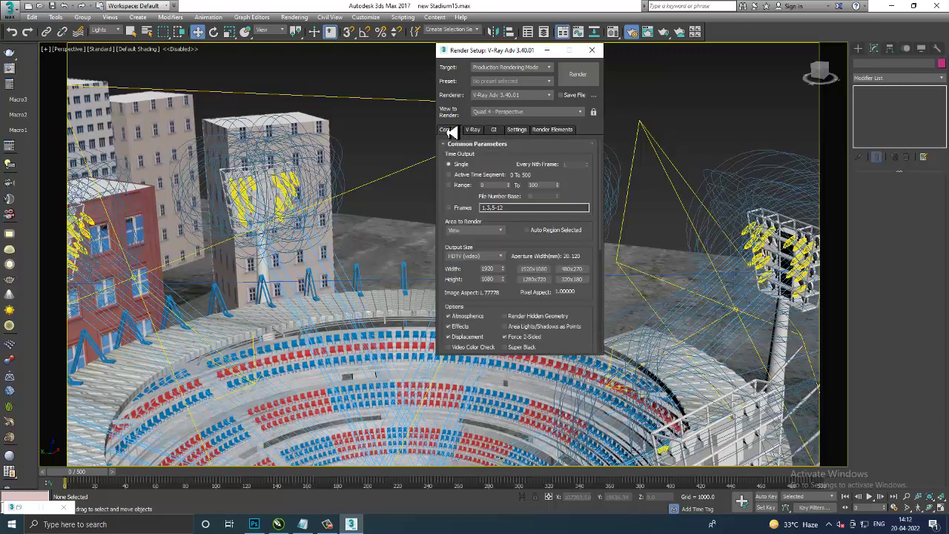
click(550, 52)
key(c)
double_click(454, 193)
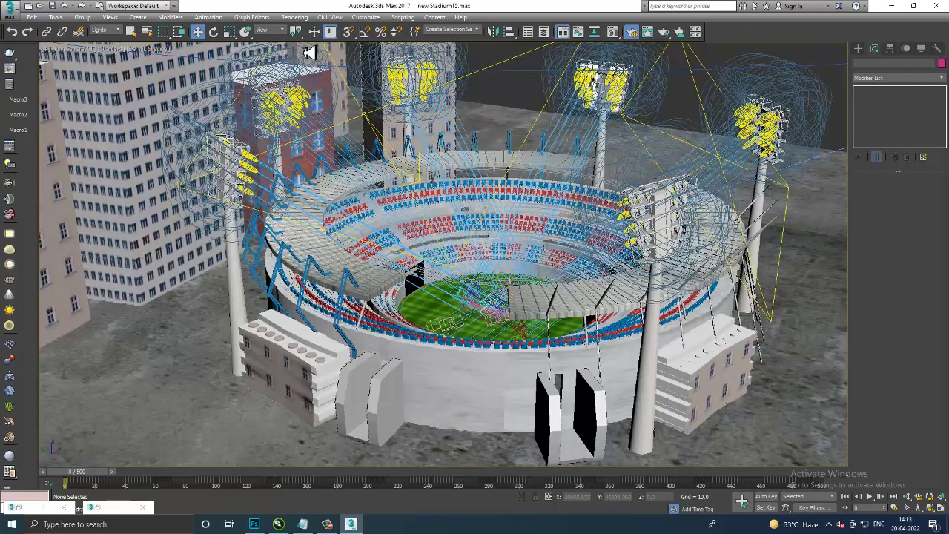
Render the stadium camera view via Rendering > Render and minimize Notepad to watch the frame buffer
click(300, 18)
click(316, 37)
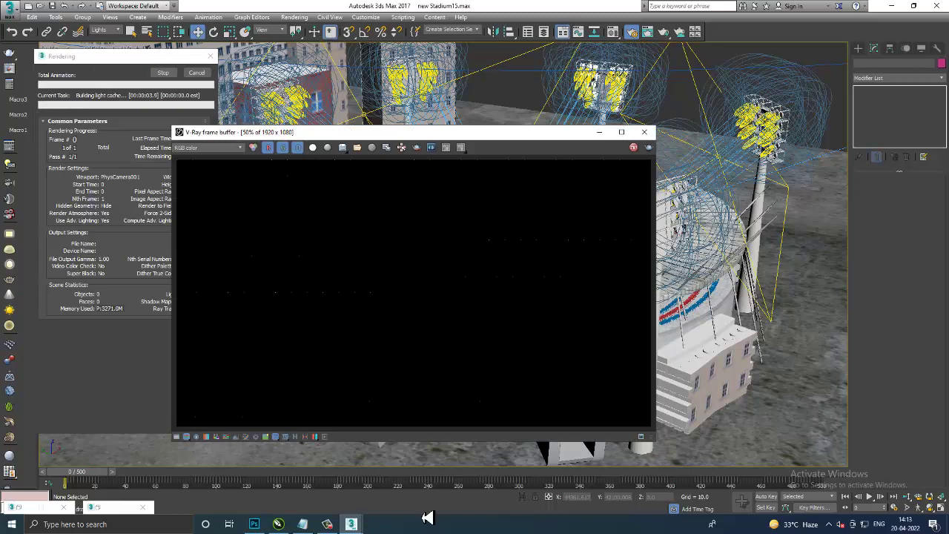
click(302, 524)
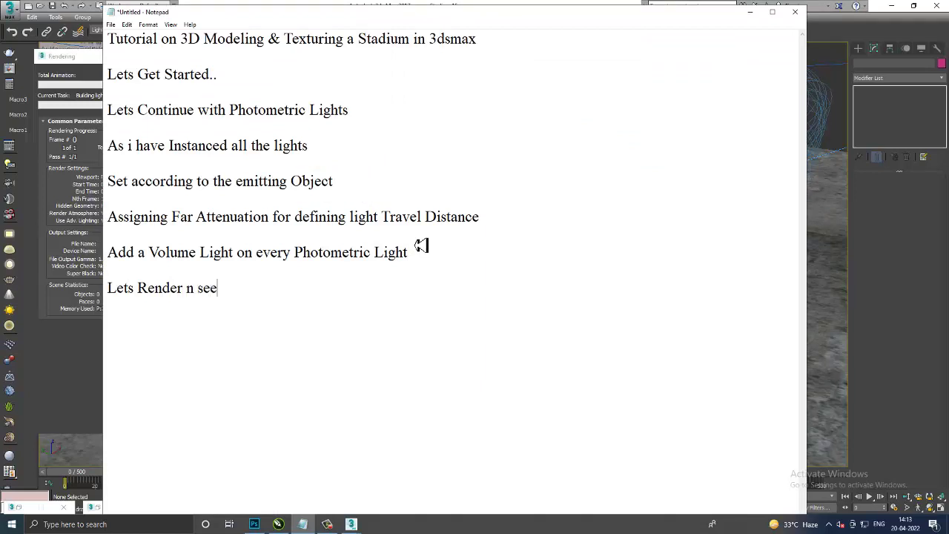
click(749, 12)
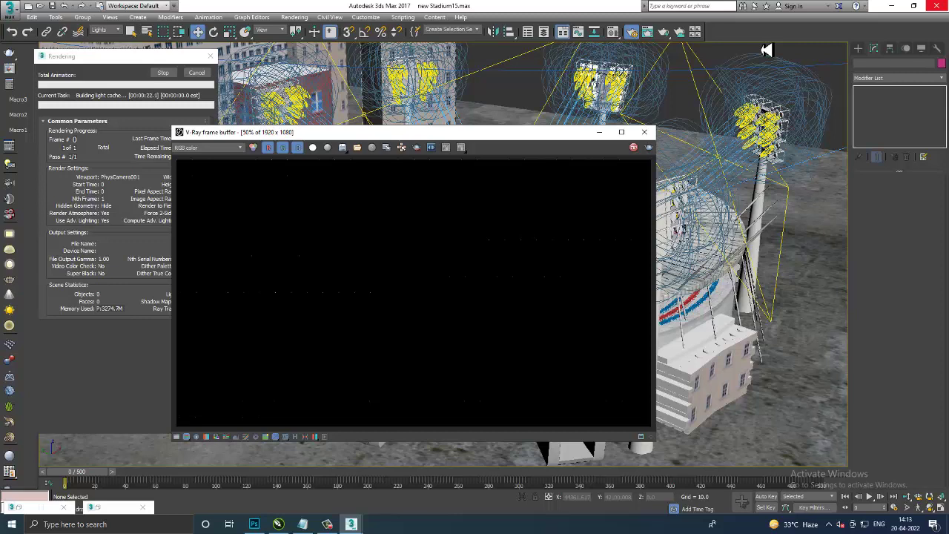
Maximize the V-Ray frame buffer and switch between taskbar windows while the render finishes
click(329, 524)
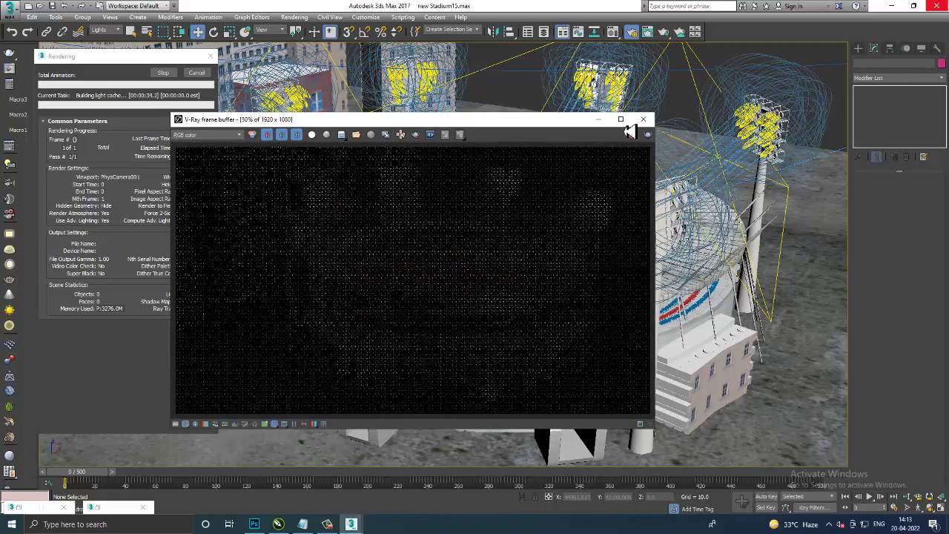
click(621, 123)
scroll(560, 290, down, 1)
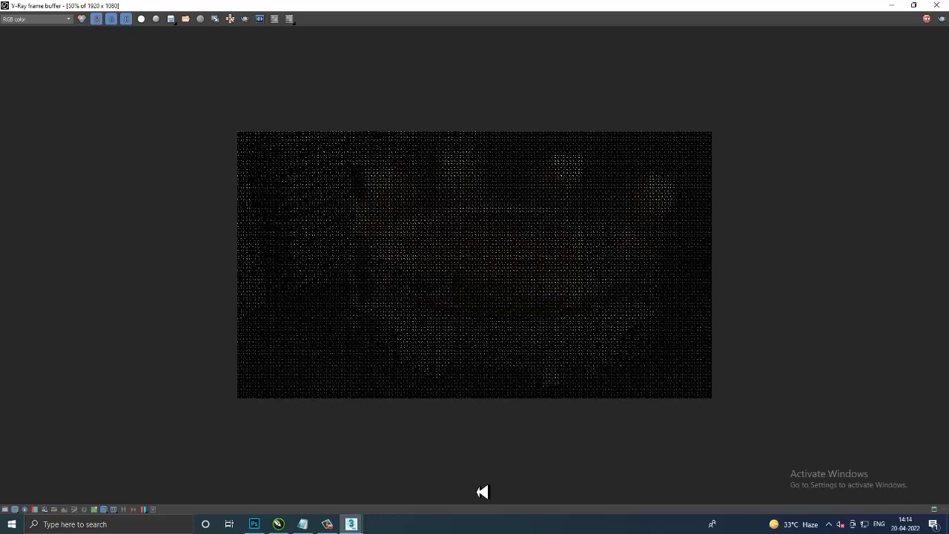
click(327, 524)
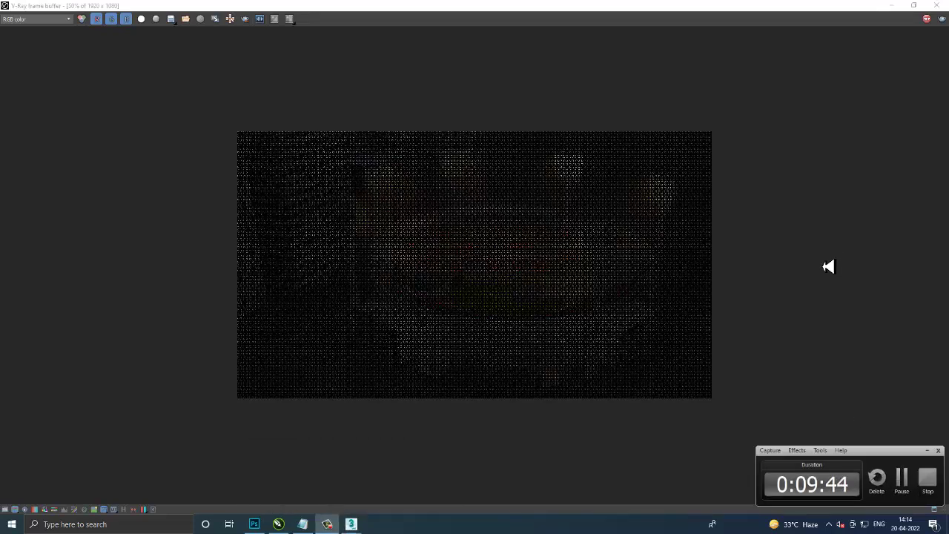
click(828, 268)
click(927, 451)
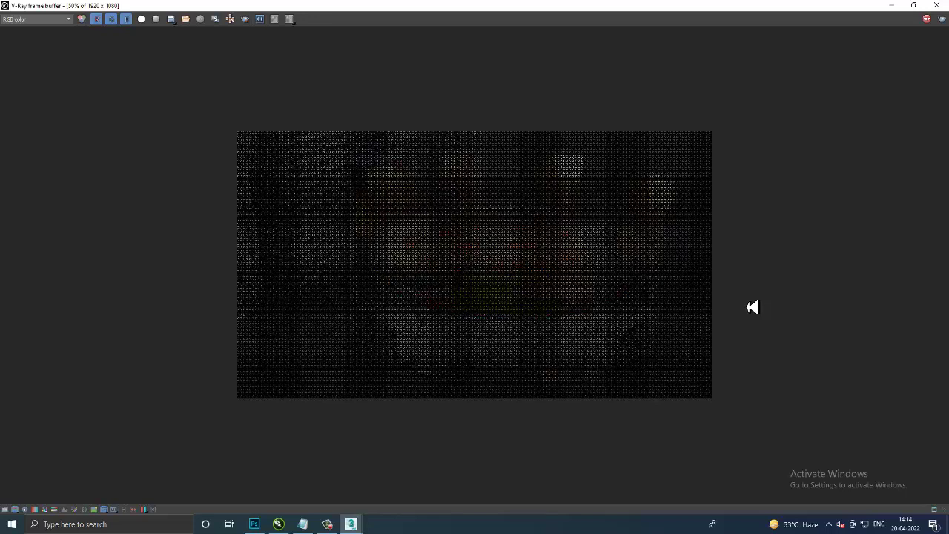
click(327, 524)
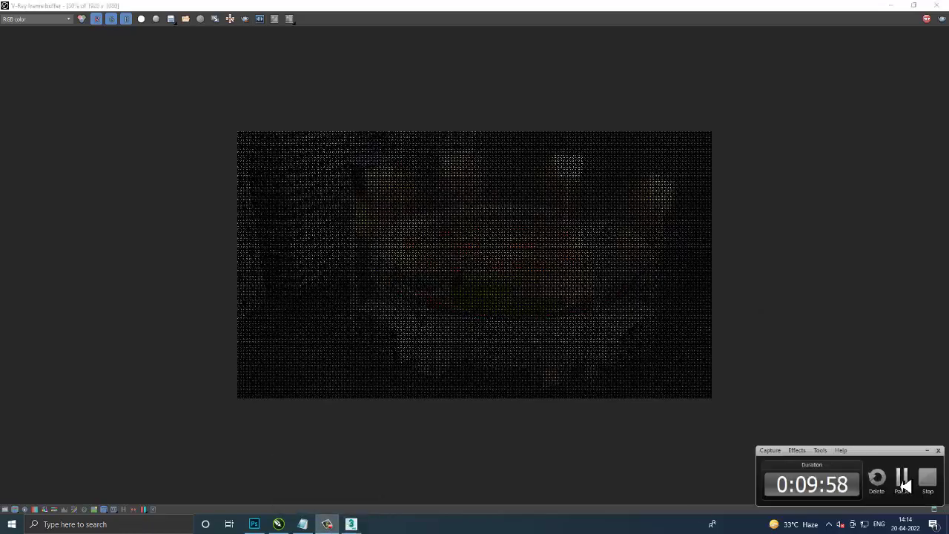
click(901, 481)
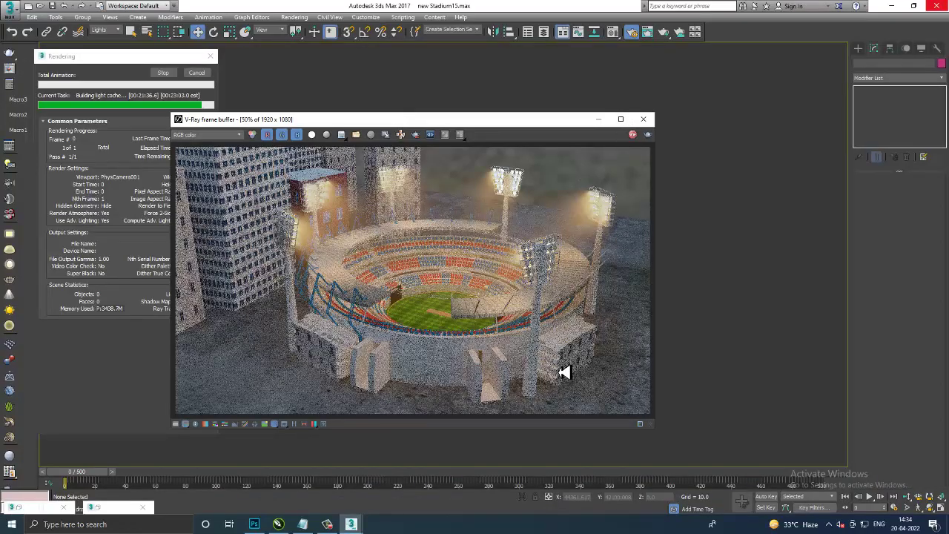
View the finished render at 100%, return to 50%, restore the window, and bring Notepad forward
click(621, 119)
double_click(450, 258)
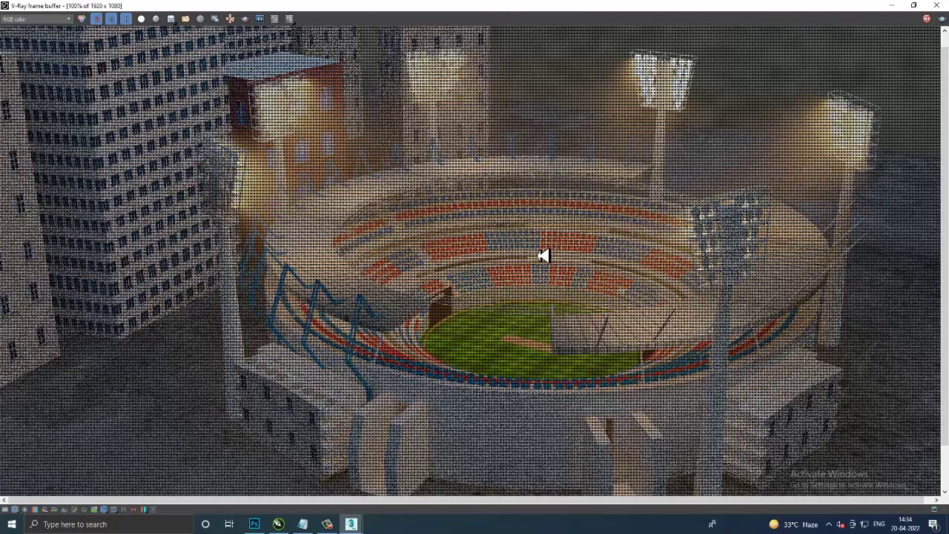
scroll(544, 256, down, 2)
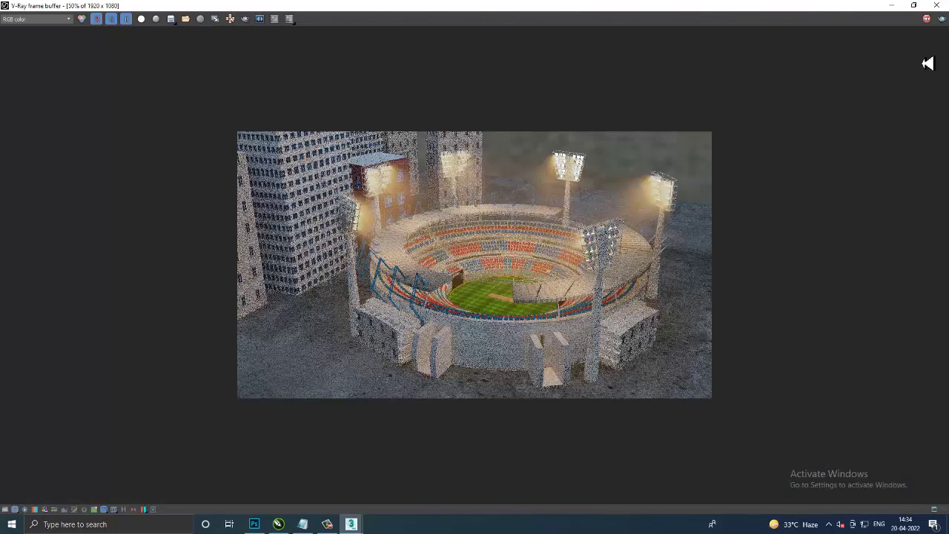
click(915, 6)
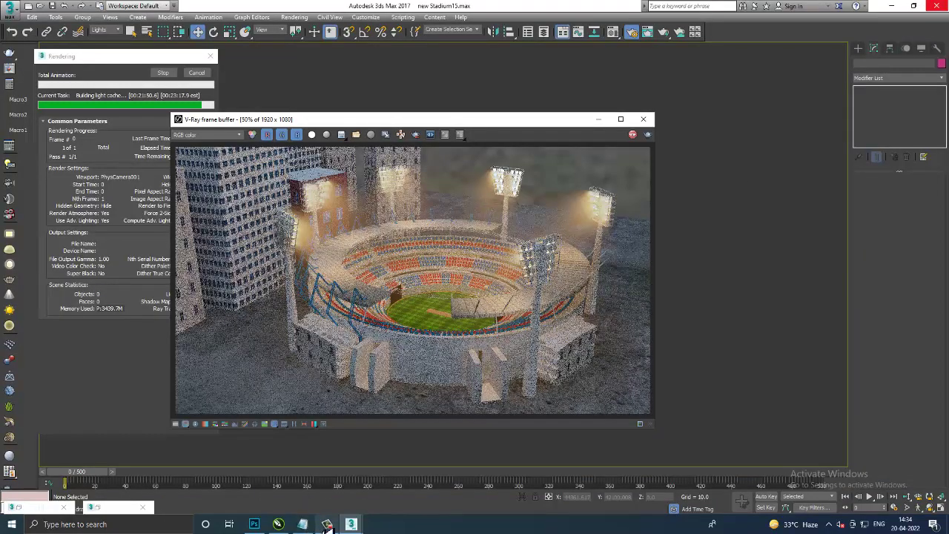
click(302, 524)
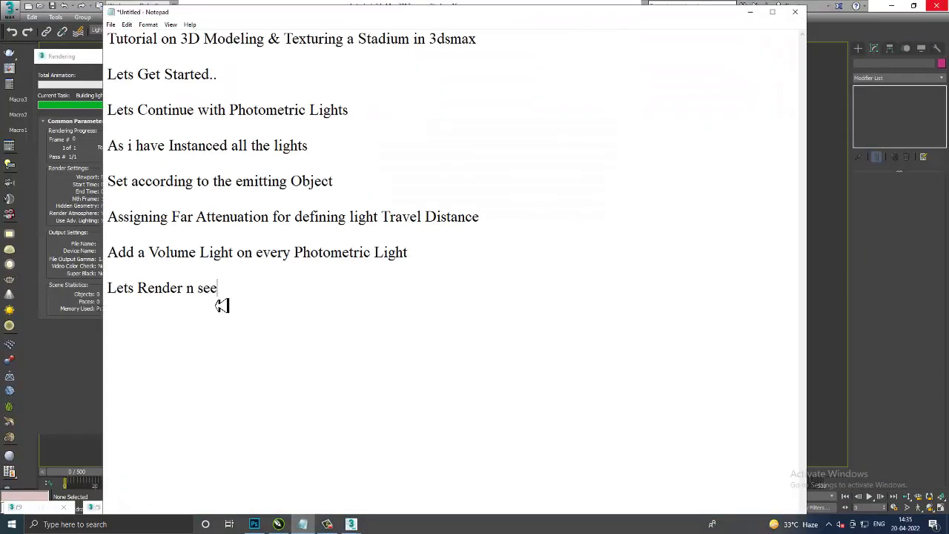
Correct the note to 'As u can see Light Volume near light Emitting area' and minimize Notepad
text(A)
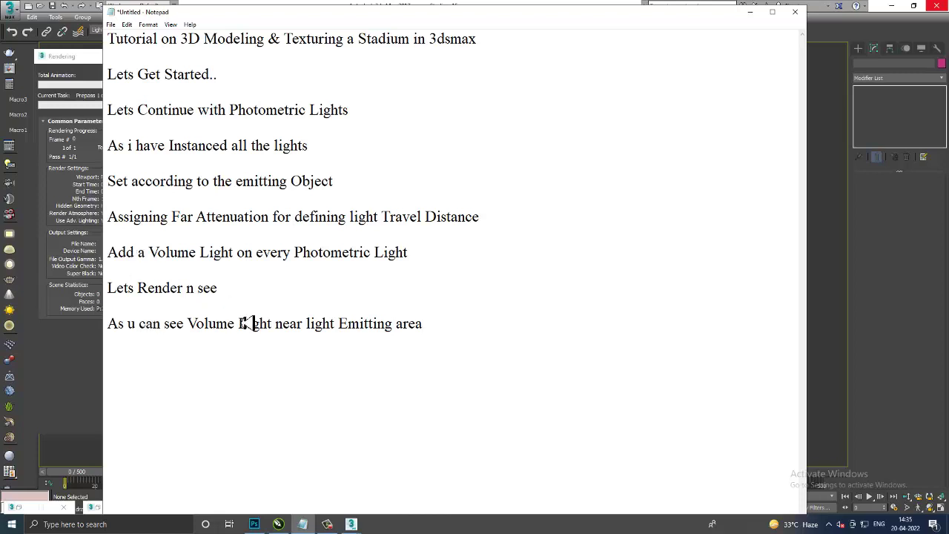
double_click(246, 327)
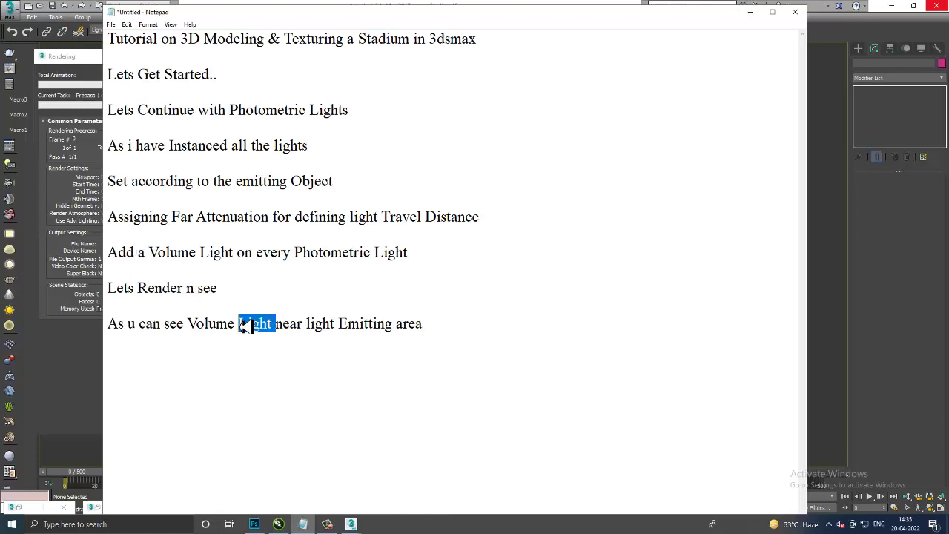
key(Delete)
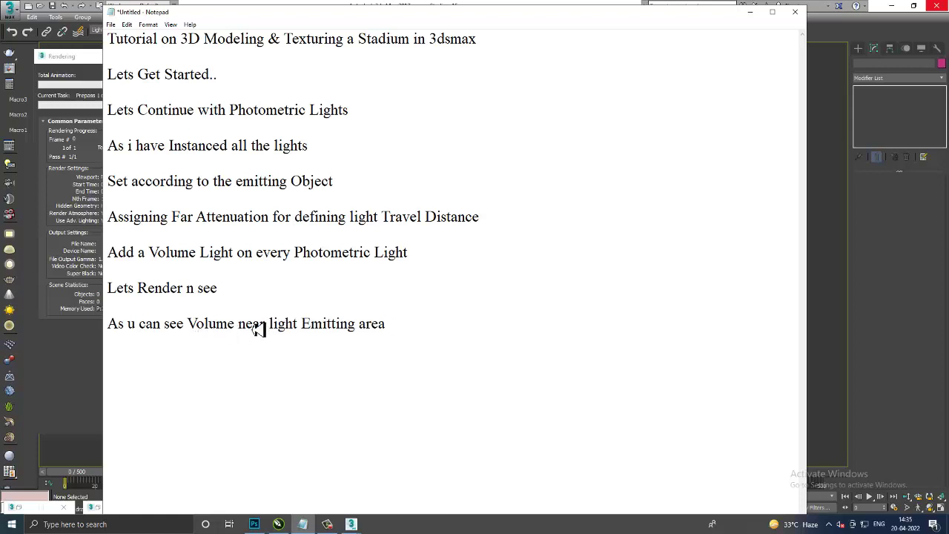
text(Li)
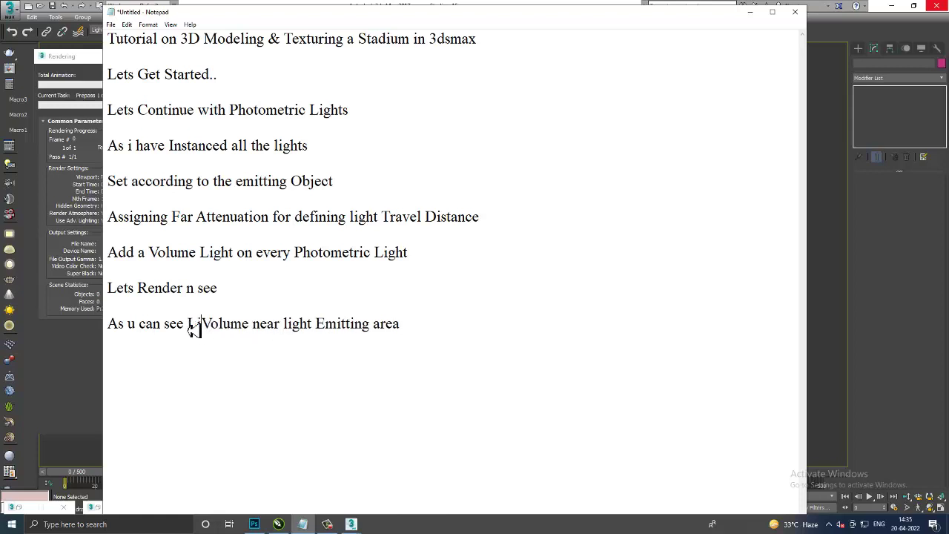
text(ght)
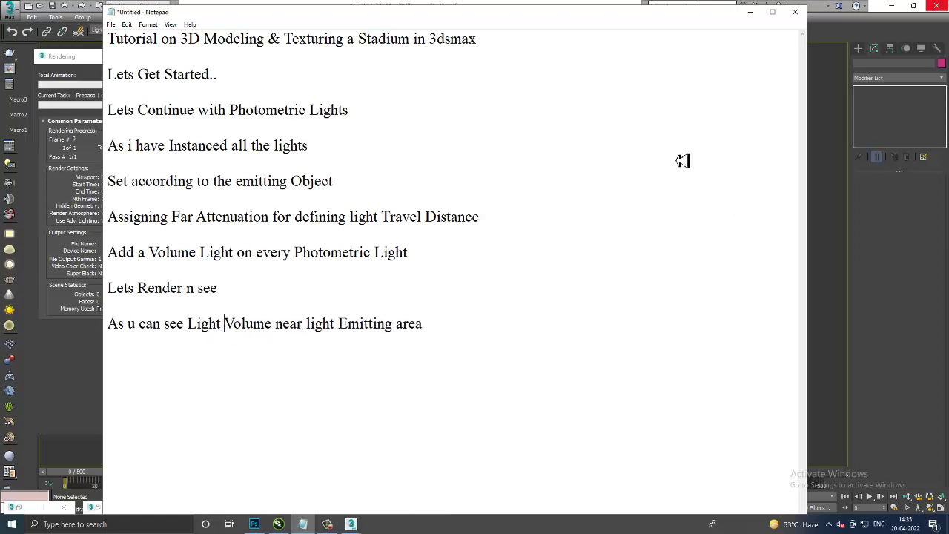
click(749, 12)
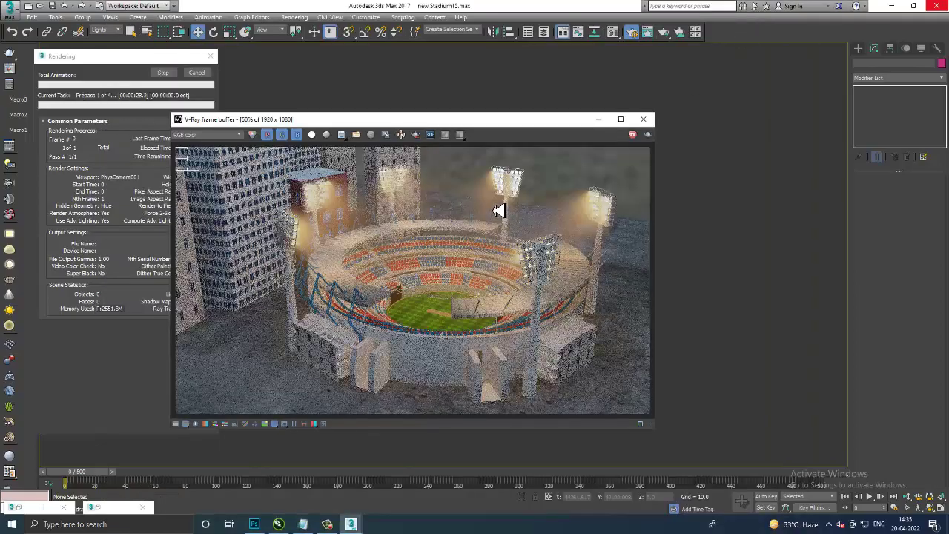
Zoom and pan the render to inspect the lower stadium, and shift the progress window left
scroll(501, 210, up, 1)
mouse_move(459, 241)
middle_down()
mouse_move(452, 169)
mouse_move(496, 350)
middle_up()
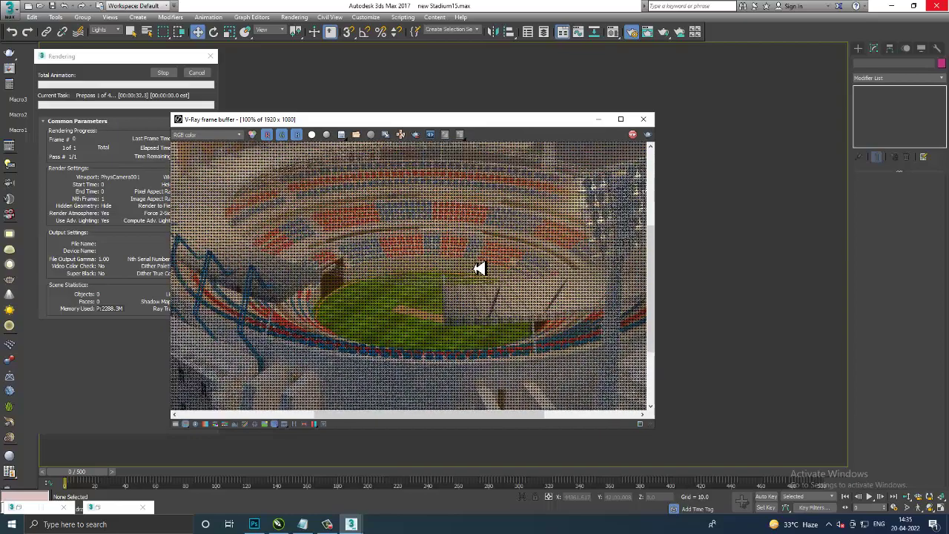
scroll(449, 317, down, 1)
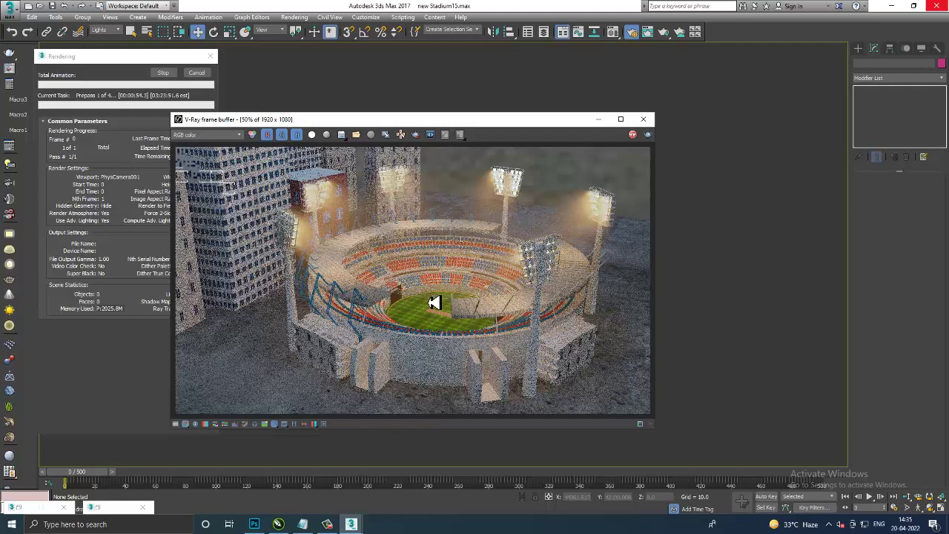
click(123, 57)
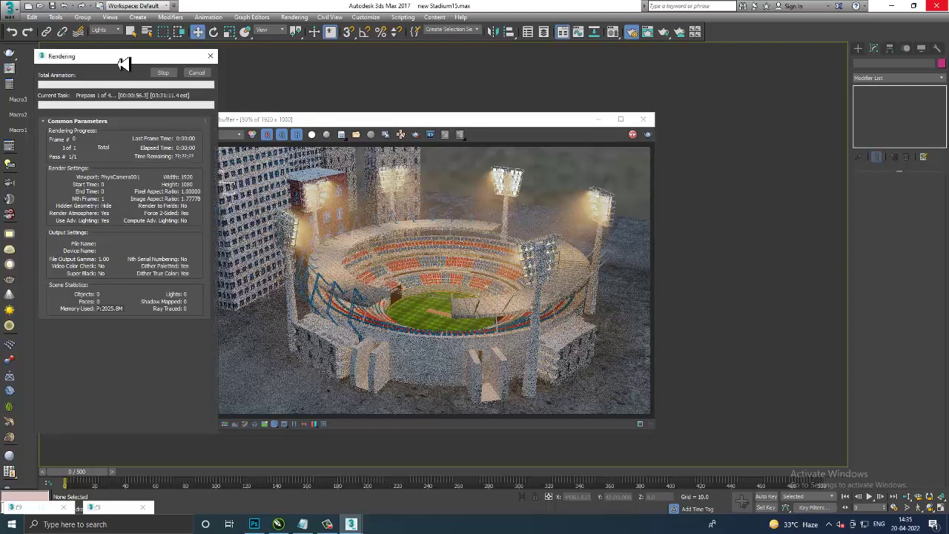
drag(107, 58, 92, 56)
click(355, 144)
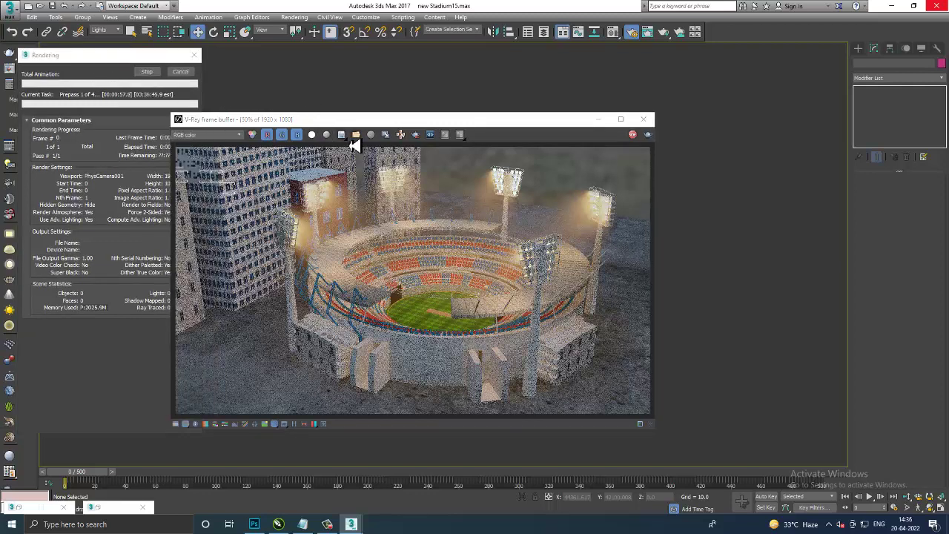
Cancel the image Open dialog, maximize the frame buffer for review, then close it
click(356, 135)
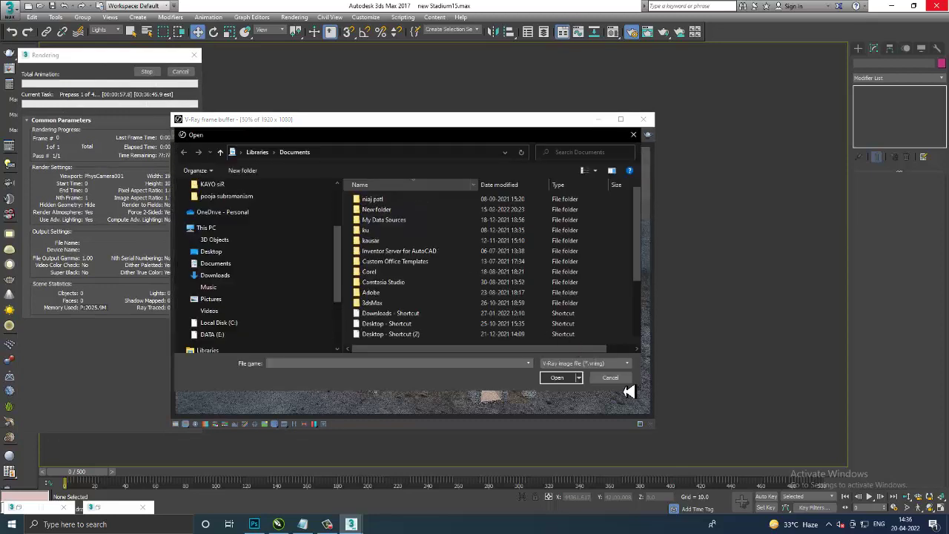
click(621, 381)
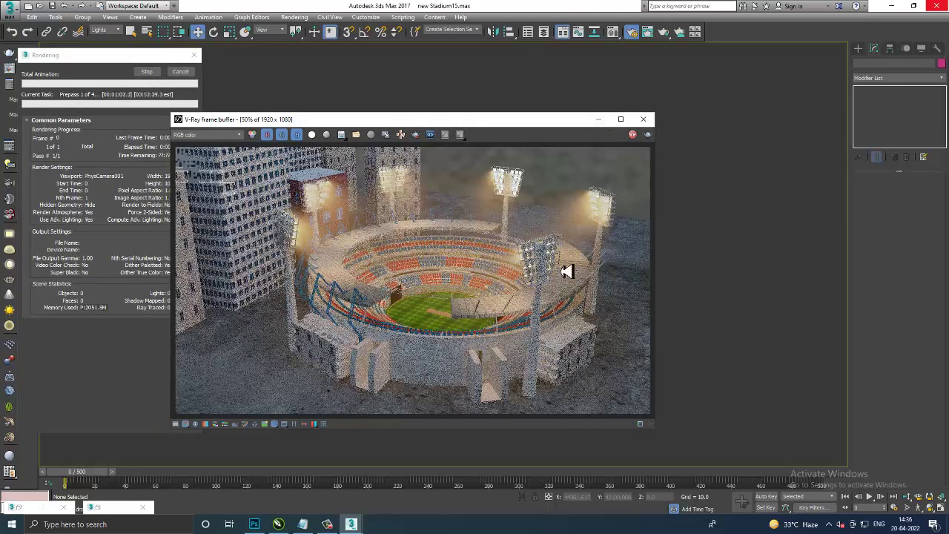
drag(435, 121, 463, 109)
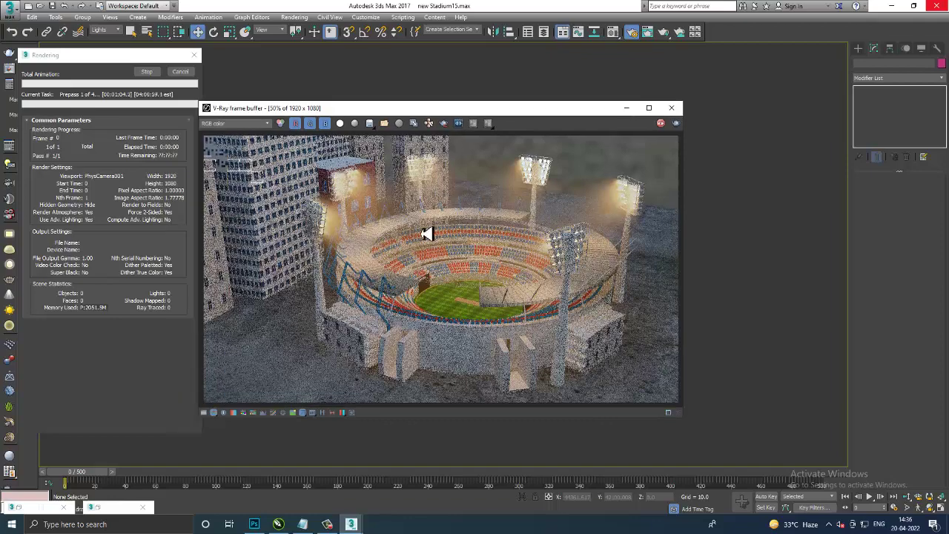
click(649, 109)
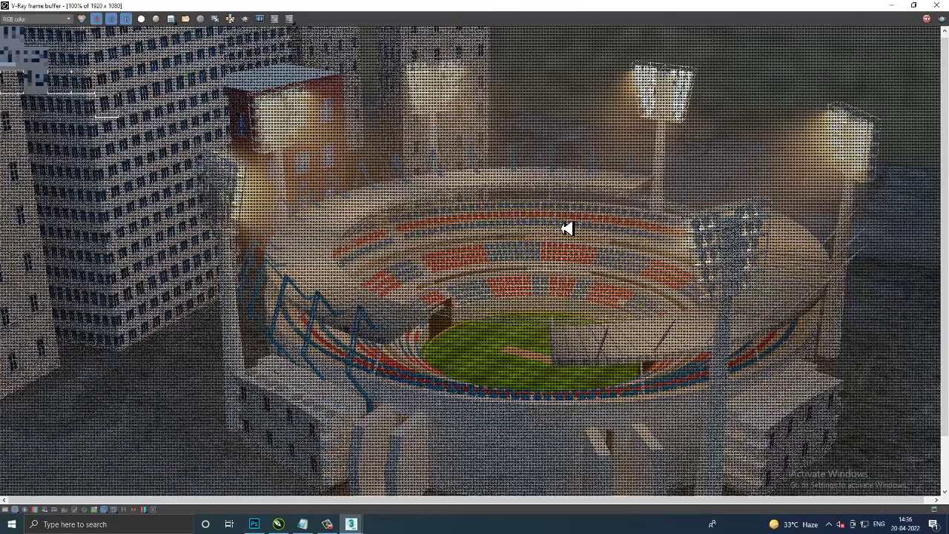
scroll(566, 229, down, 2)
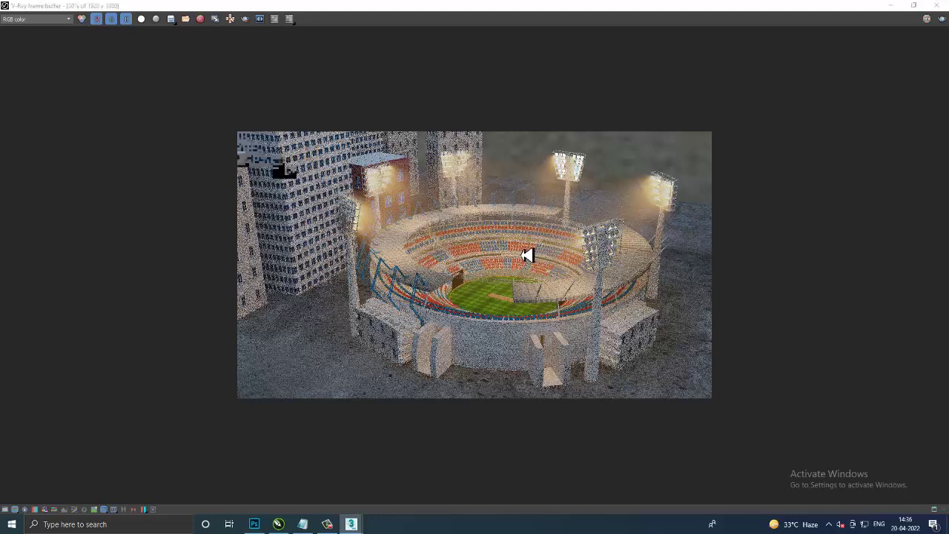
click(940, 6)
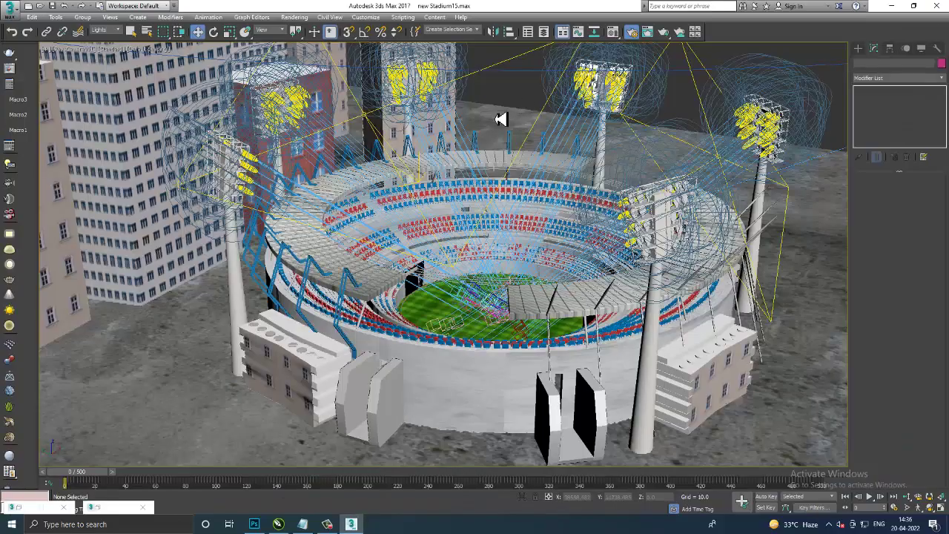
In Perspective, set the selection filter to All and box-select the buildings behind the stadium from above
key(p)
scroll(413, 258, down, 5)
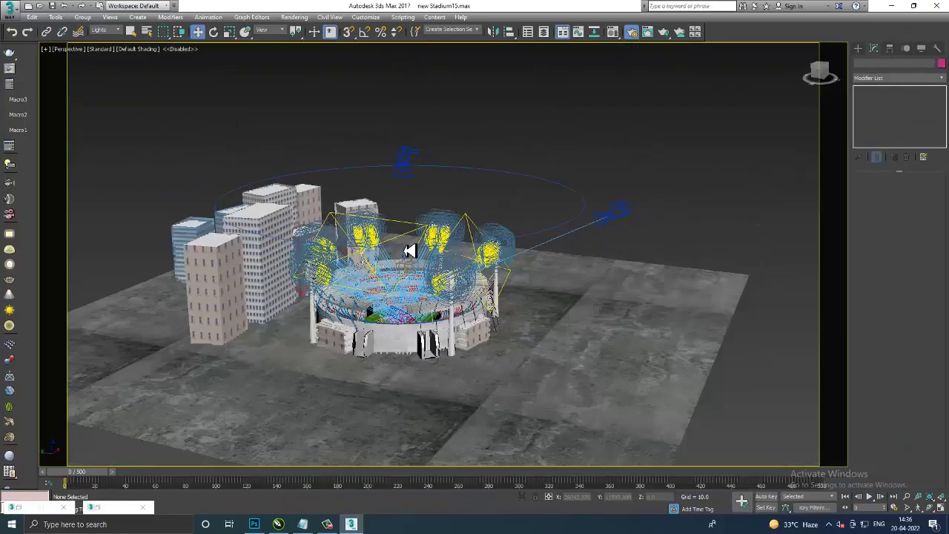
mouse_move(411, 250)
alt+middle_down()
mouse_move(453, 265)
mouse_move(443, 260)
mouse_move(474, 237)
alt+middle_up()
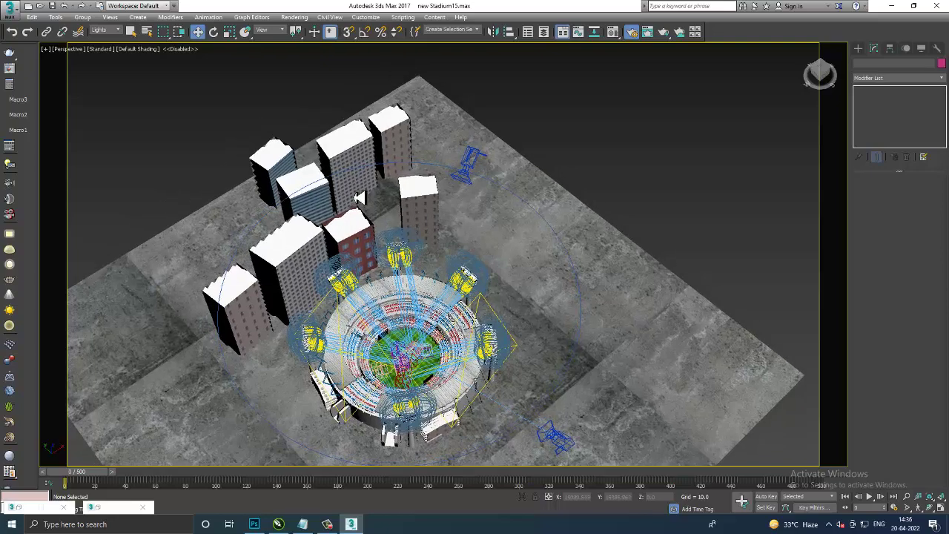
scroll(404, 415, up, 3)
click(108, 29)
click(111, 39)
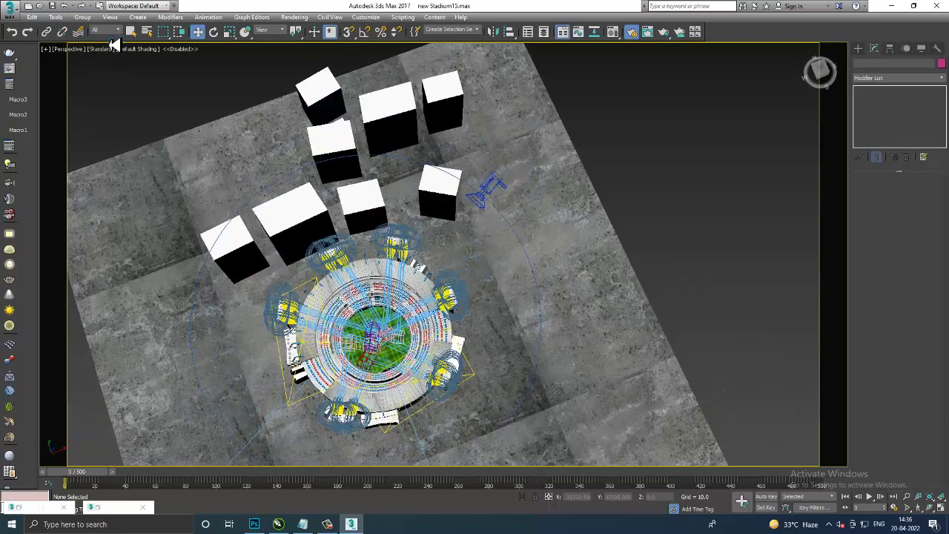
alt+middle_drag(421, 134, 354, 121)
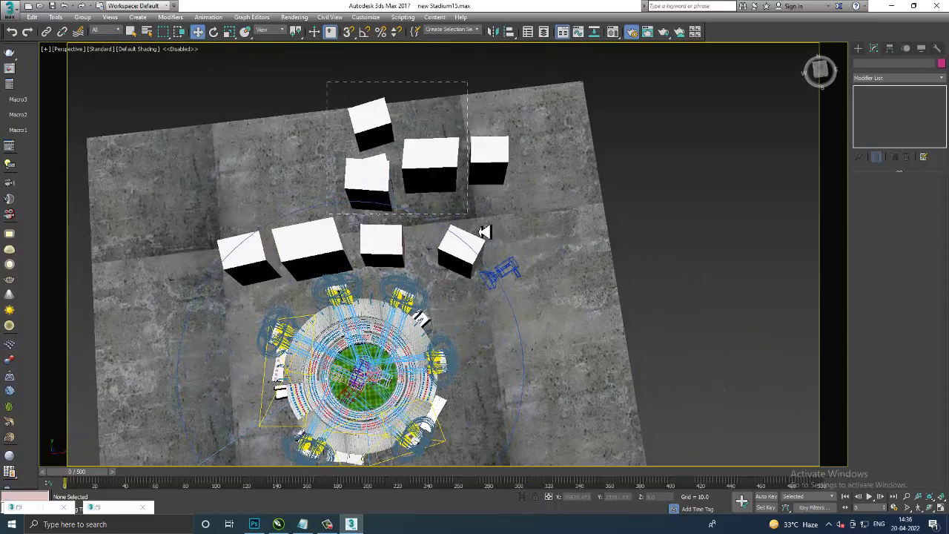
drag(483, 232, 501, 270)
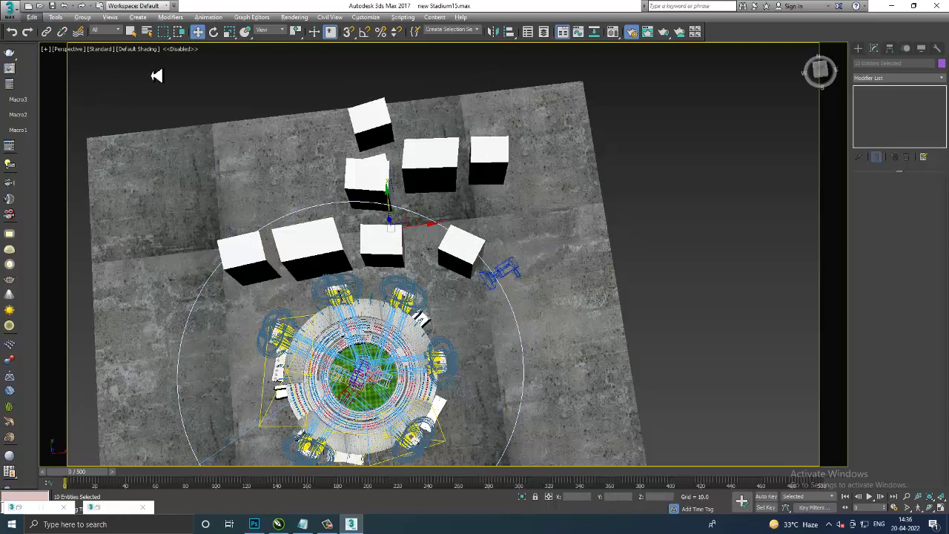
Drag out independent copies of the selected buildings
mouse_move(445, 271)
alt+middle_down()
mouse_move(534, 216)
mouse_move(503, 240)
alt+middle_up()
mouse_move(369, 203)
mouse_down()
mouse_move(454, 210)
mouse_move(392, 186)
mouse_up()
alt+middle_drag(392, 186, 371, 238)
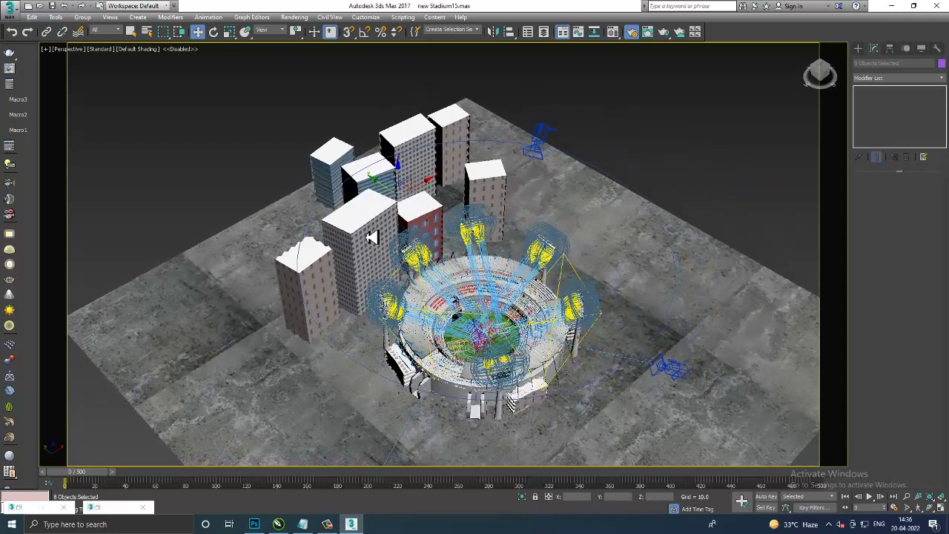
alt+click(388, 186)
mouse_move(388, 186)
mouse_down()
mouse_move(445, 200)
mouse_move(404, 194)
mouse_move(492, 249)
mouse_up()
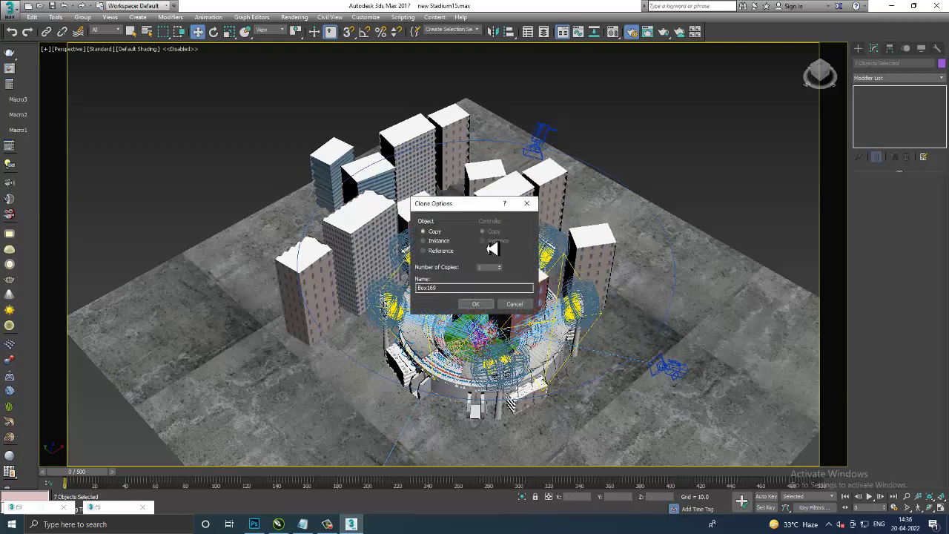
click(467, 304)
Rotate the copied buildings and move them to the stadium's far right side
key(e)
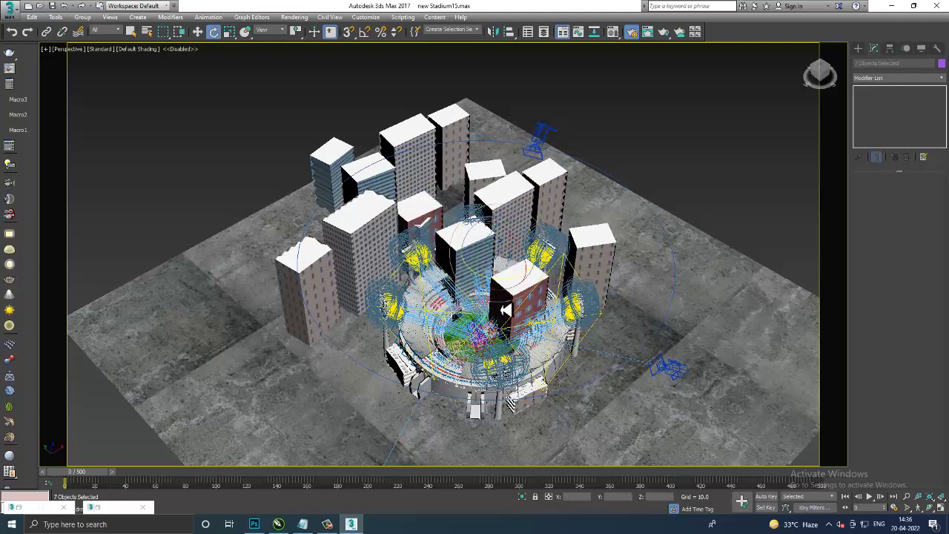
drag(502, 291, 601, 262)
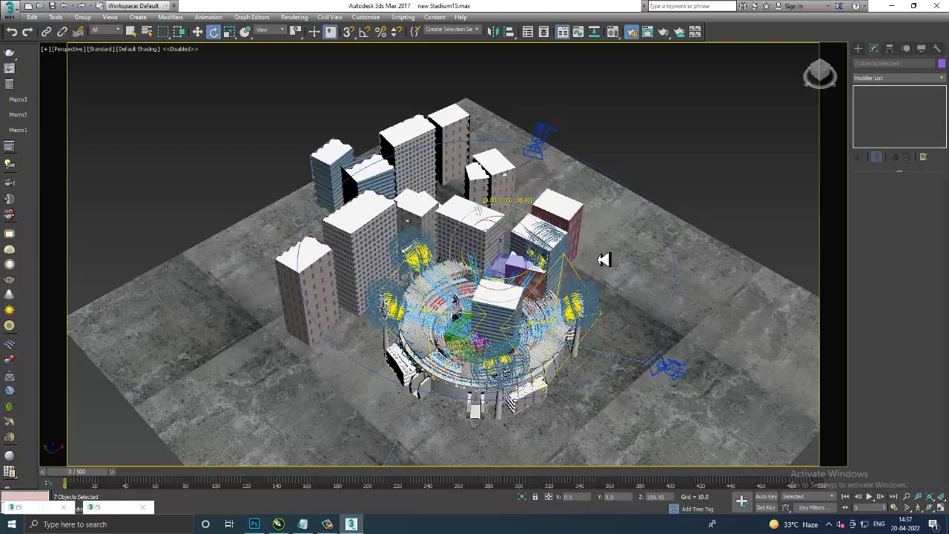
key(w)
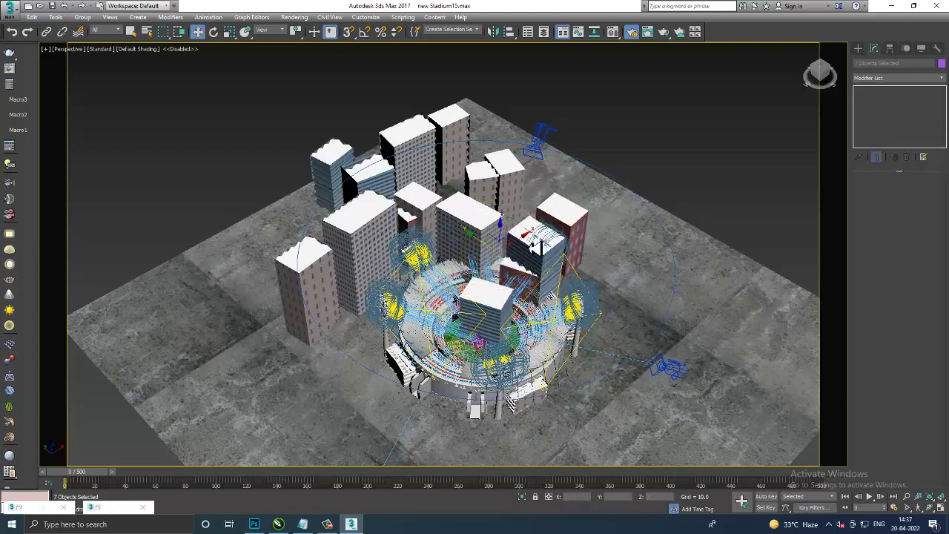
drag(533, 245, 583, 224)
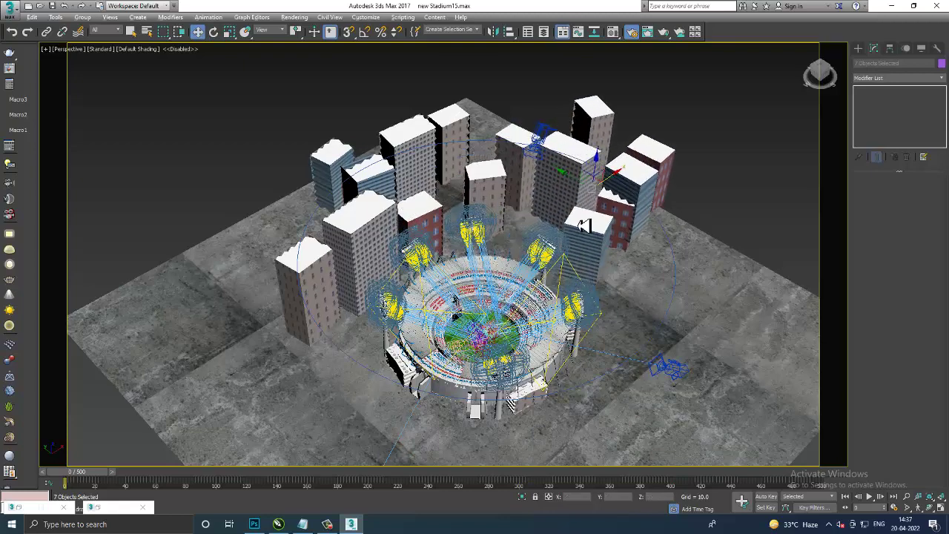
alt+middle_drag(584, 223, 568, 204)
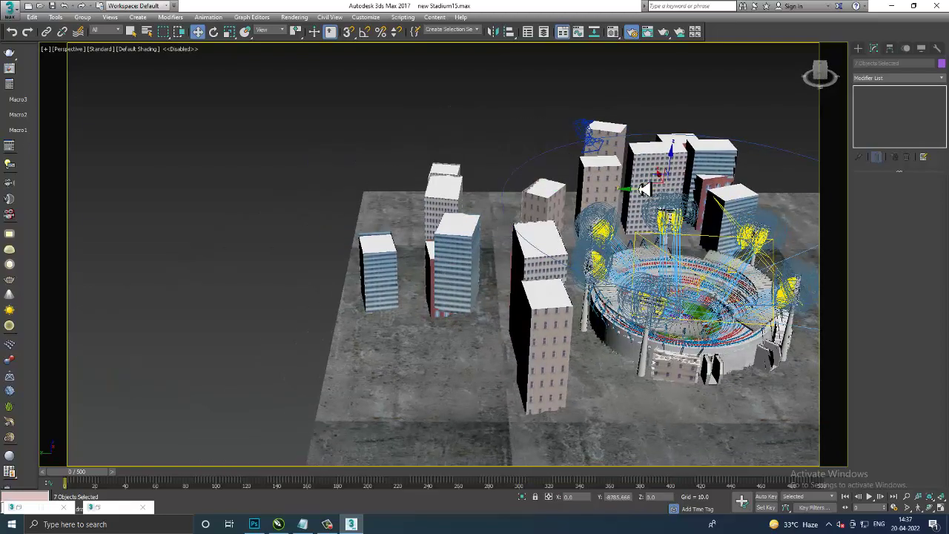
mouse_move(635, 186)
alt+middle_down()
mouse_move(642, 212)
mouse_move(691, 238)
alt+middle_up()
scroll(692, 237, up, 5)
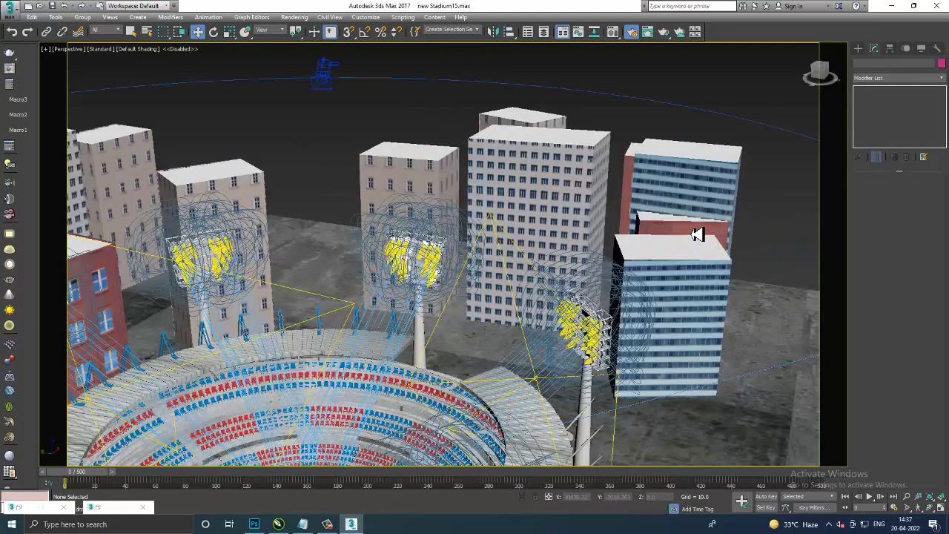
Delete the central building from the surrounding group
click(693, 234)
key(ctrl+d)
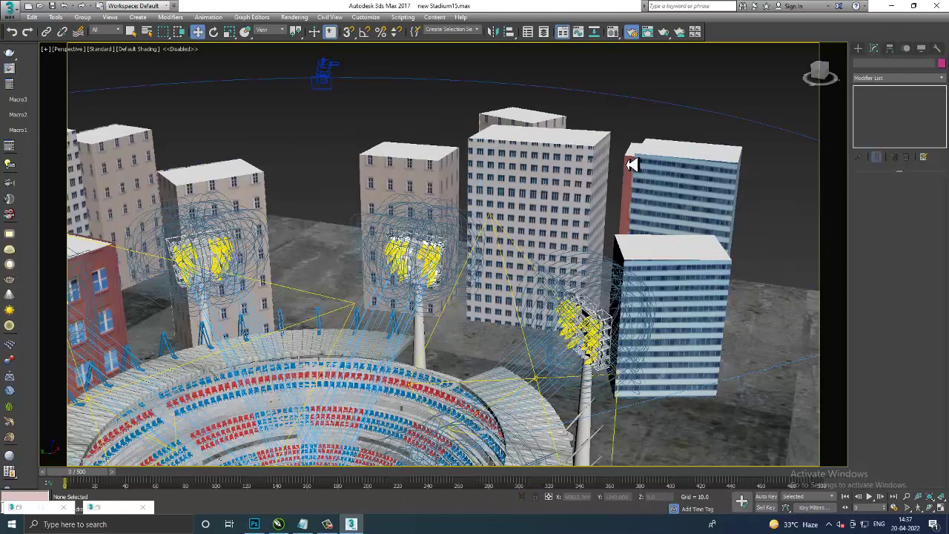
click(631, 158)
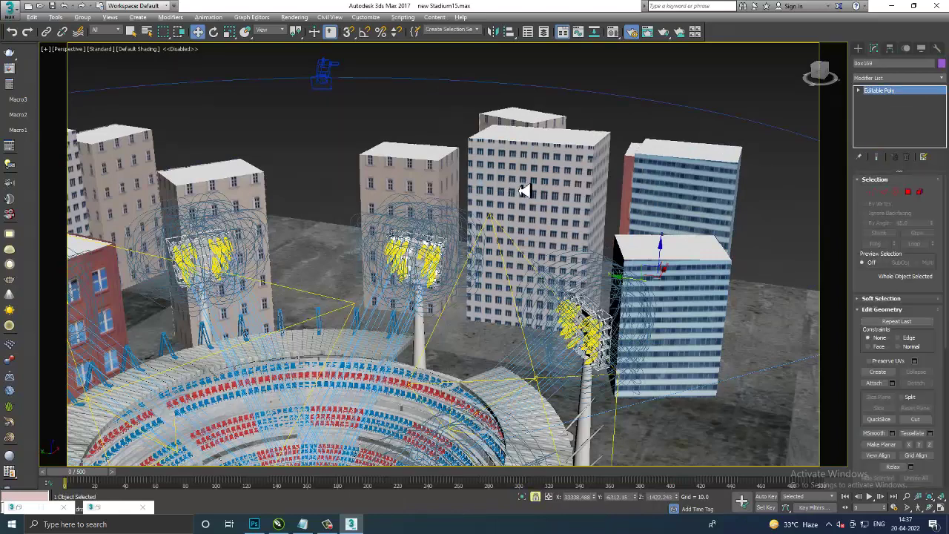
alt+middle_drag(491, 186, 491, 208)
click(432, 243)
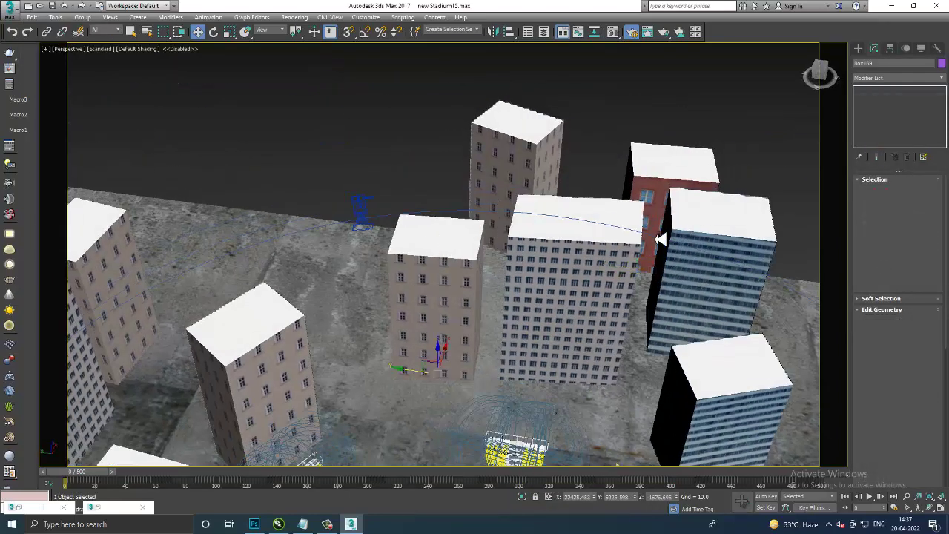
key(Delete)
Copy the red building and place the copy near the front buildings
click(677, 170)
shift+drag(631, 272, 428, 257)
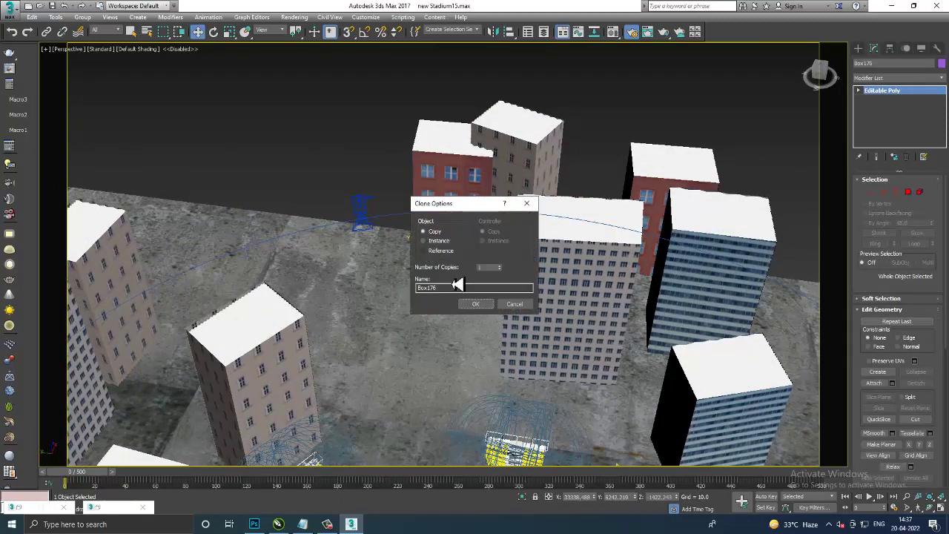
click(470, 303)
mouse_move(407, 264)
alt+middle_down()
mouse_move(463, 272)
mouse_move(445, 222)
alt+middle_up()
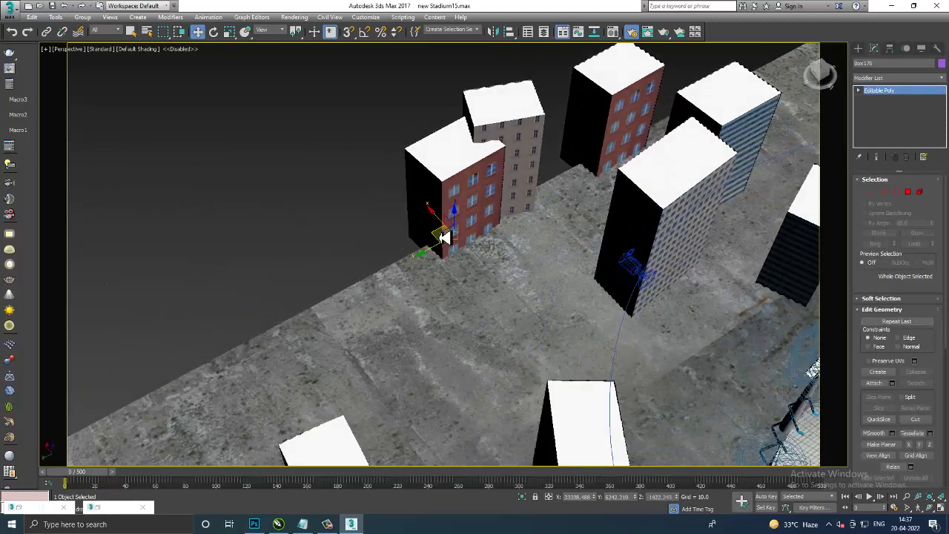
drag(445, 219, 519, 318)
mouse_move(519, 318)
alt+middle_down()
mouse_move(600, 320)
mouse_move(617, 296)
mouse_move(599, 302)
alt+middle_up()
scroll(601, 321, down, 10)
alt+middle_drag(688, 326, 629, 306)
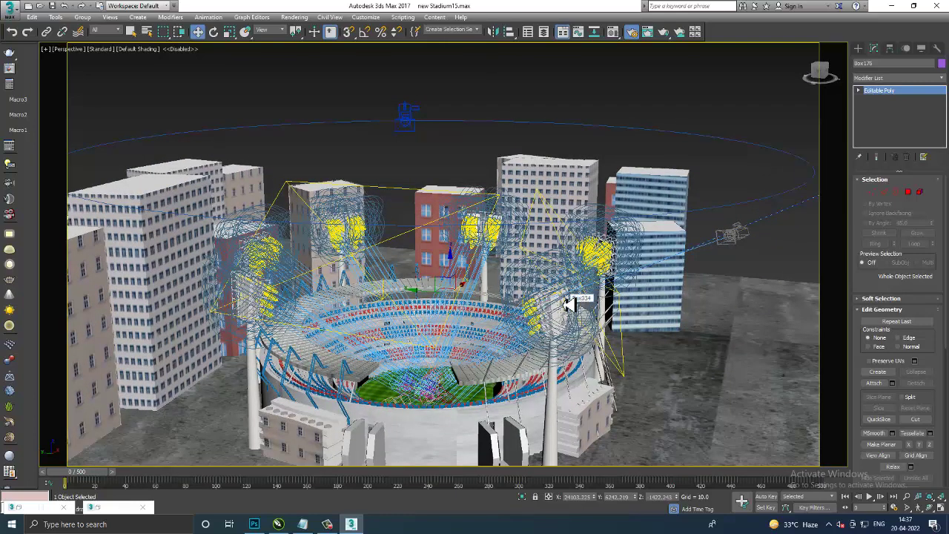
Play the camera fly-through from the physical cameras, then rewind to frame 0
key(c)
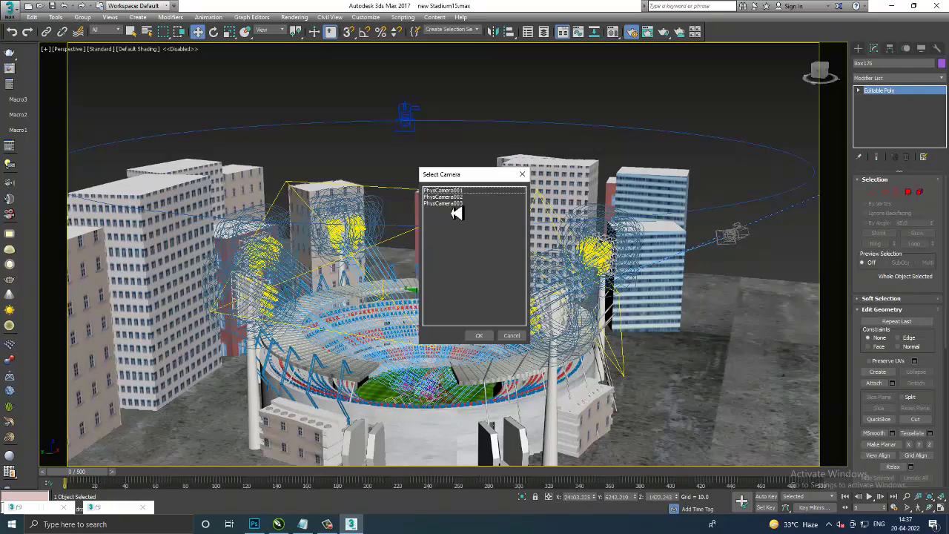
double_click(455, 209)
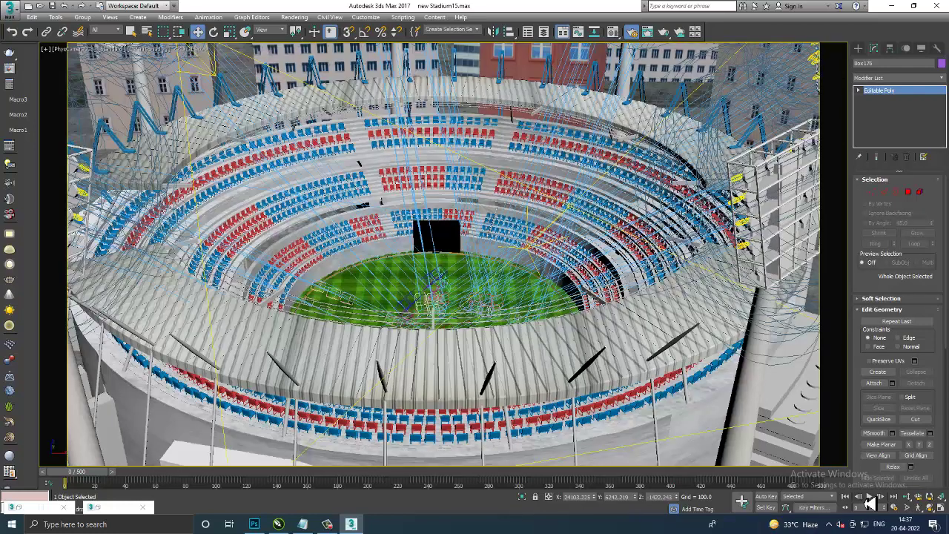
click(872, 498)
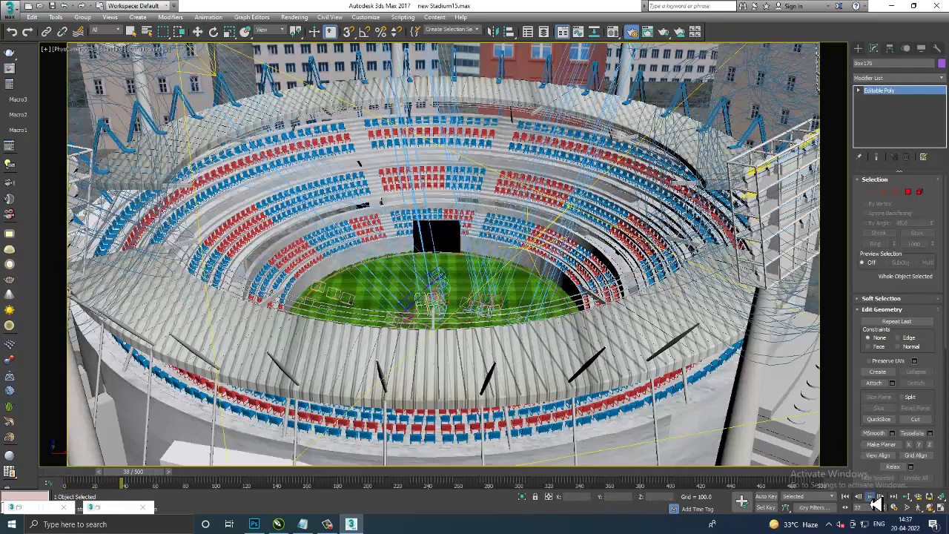
key(c)
double_click(447, 196)
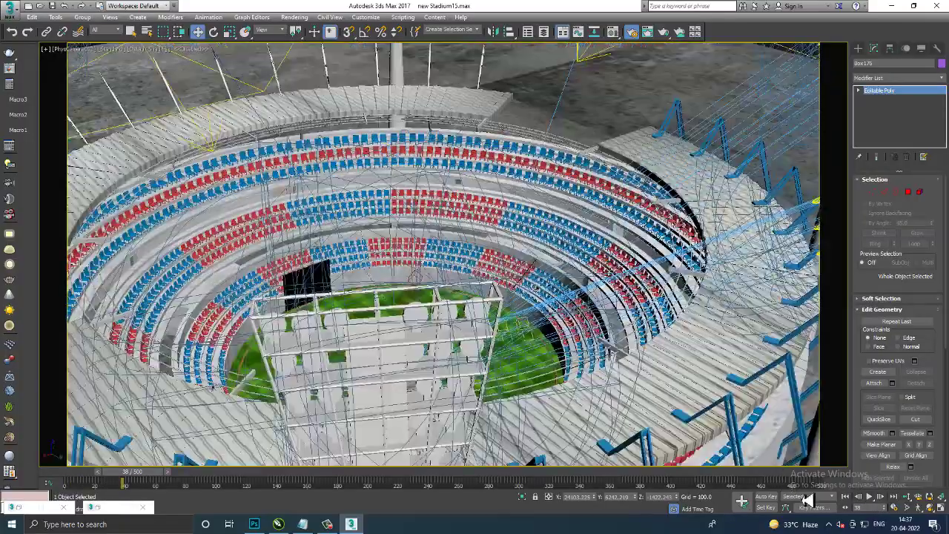
click(880, 497)
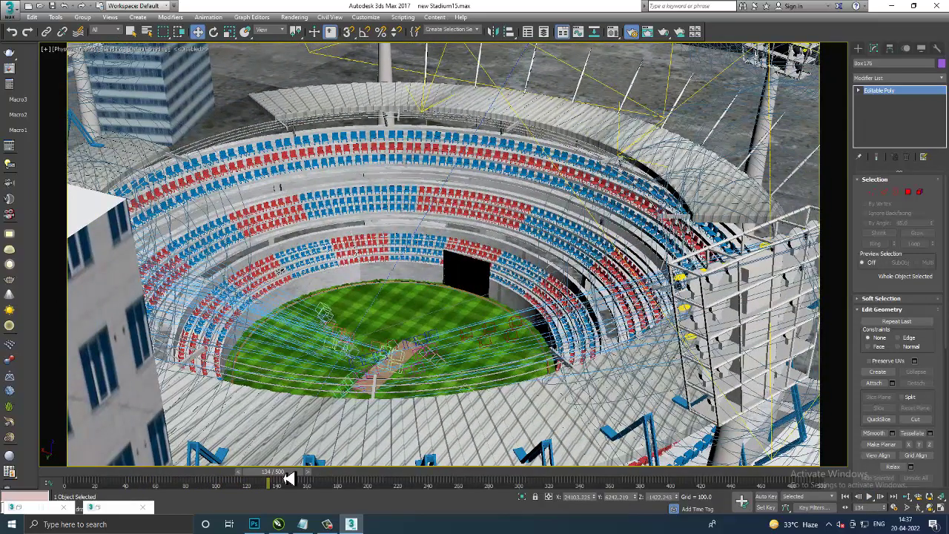
drag(286, 473, 64, 473)
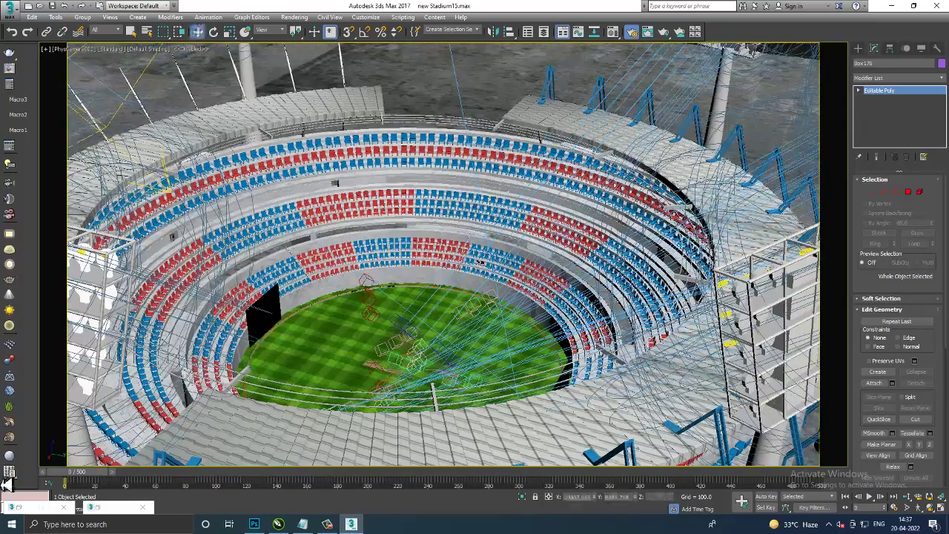
Look through the chosen PhysCamera and render its view with Rendering > Render
key(c)
double_click(456, 203)
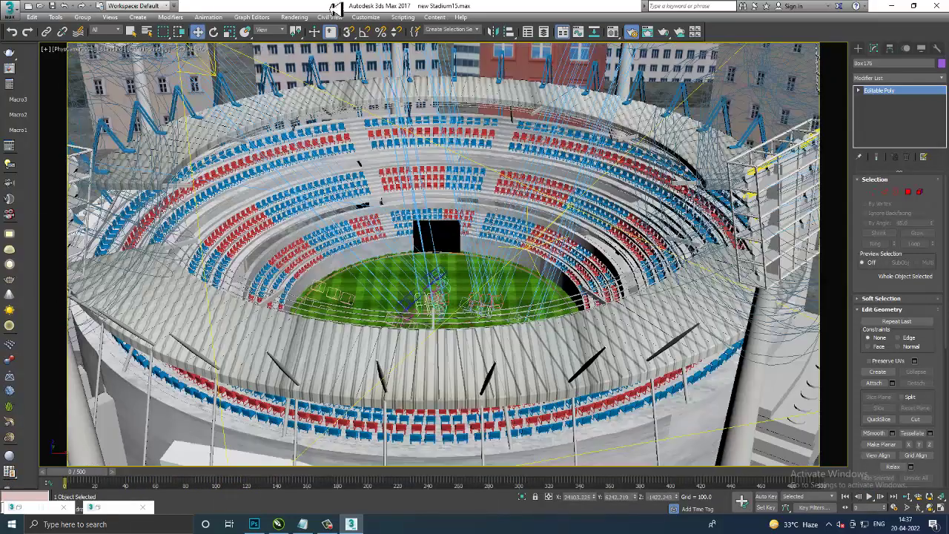
click(294, 17)
click(310, 29)
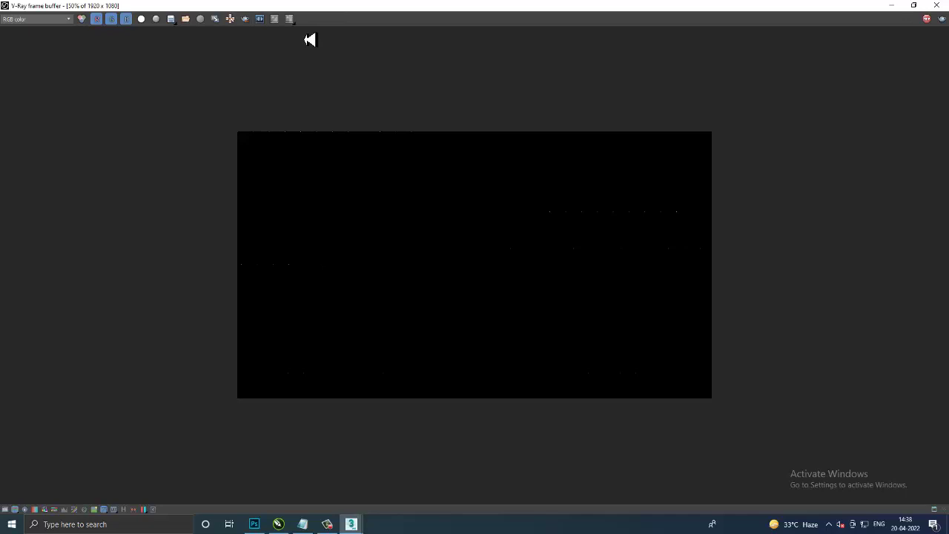
Add the note 'Rendering Time Depends on render Settings' on a new line
click(331, 526)
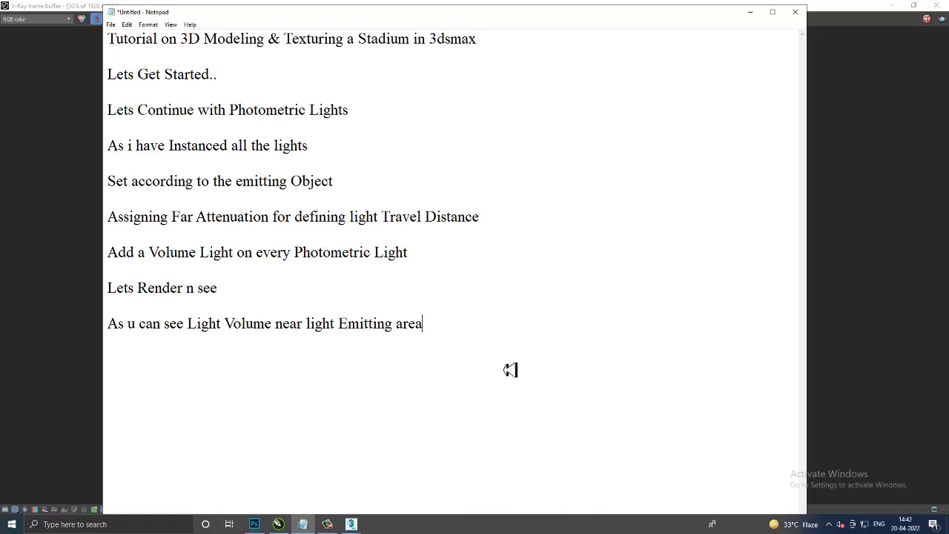
key(Return)
key(Return)
text(Rend)
text(ering )
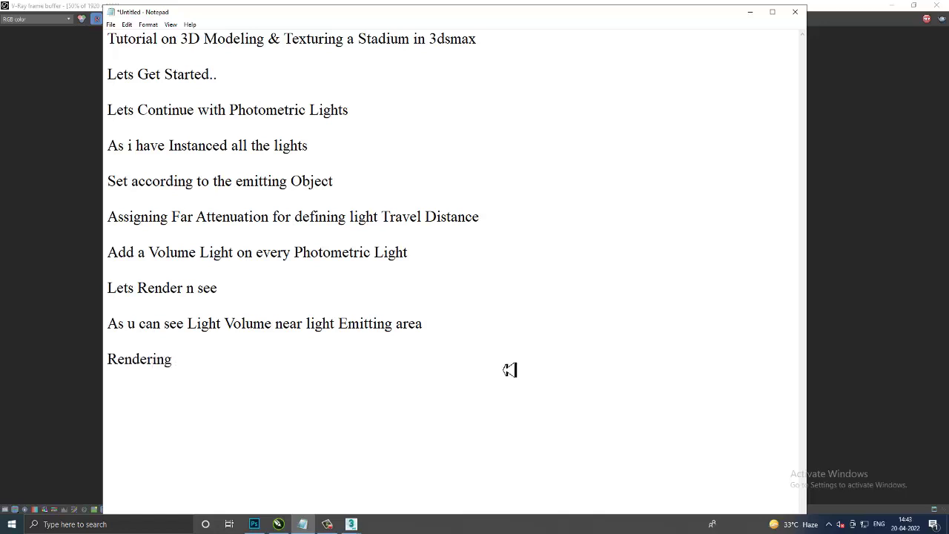
text(Time )
text(Depends )
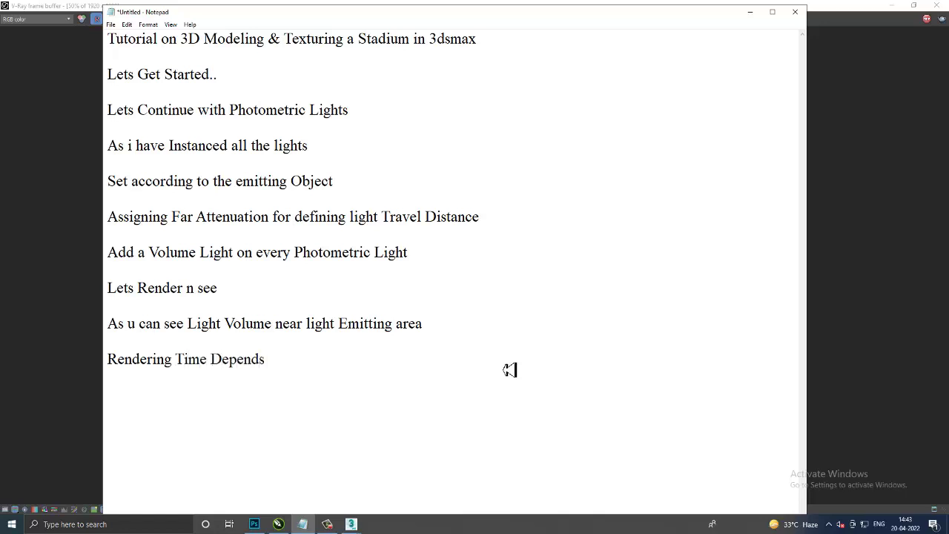
text(on re)
text(nder Settin)
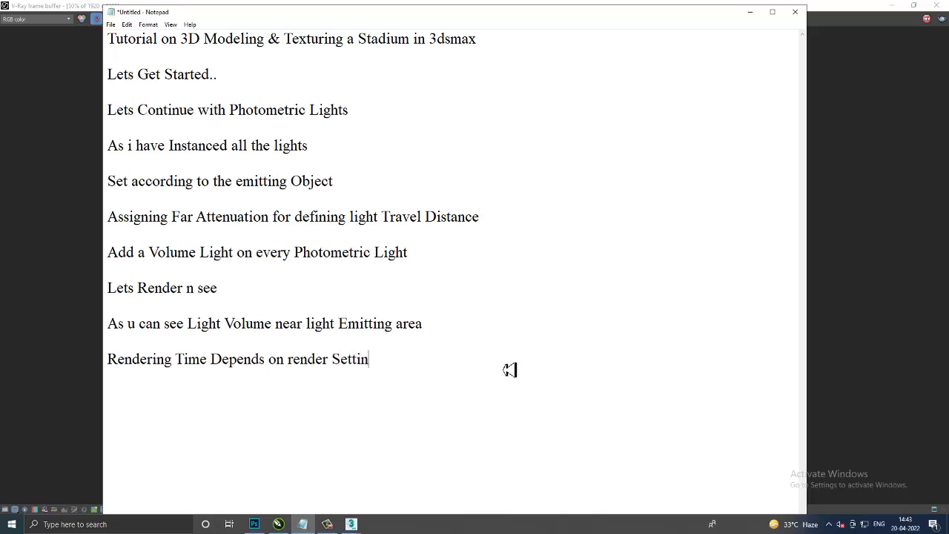
text(gs)
key(Return)
Move Notepad aside to check the render at full size, then recentre the notes
drag(448, 16, 739, 247)
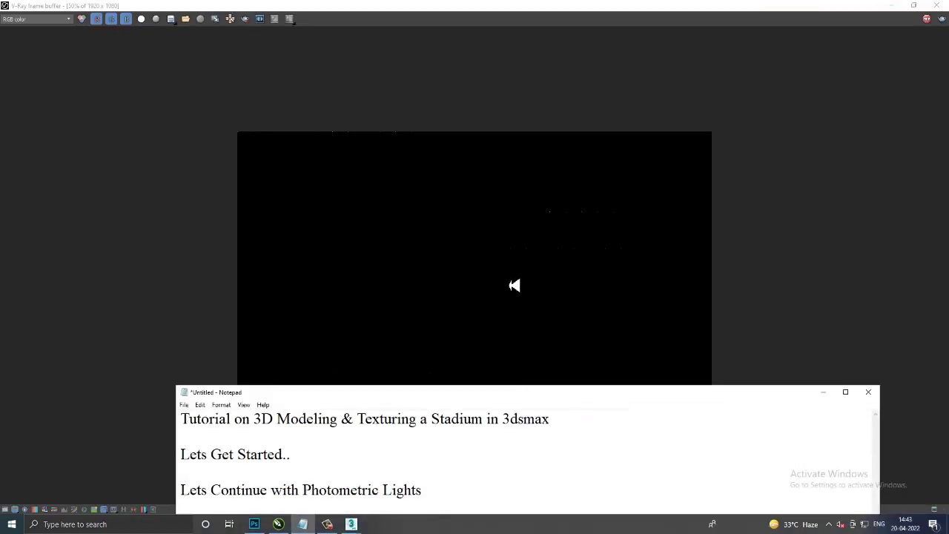
double_click(500, 280)
scroll(499, 280, down, 5)
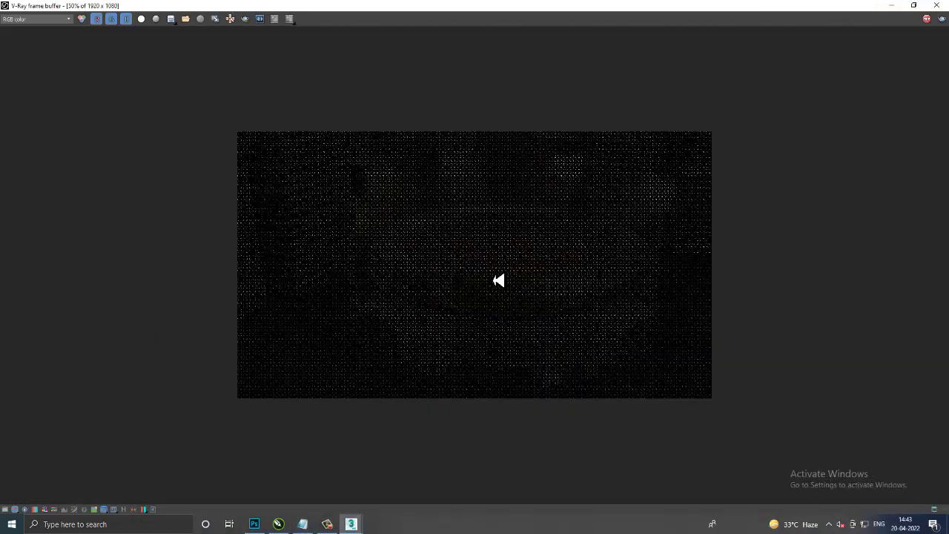
click(311, 527)
drag(364, 398, 318, 84)
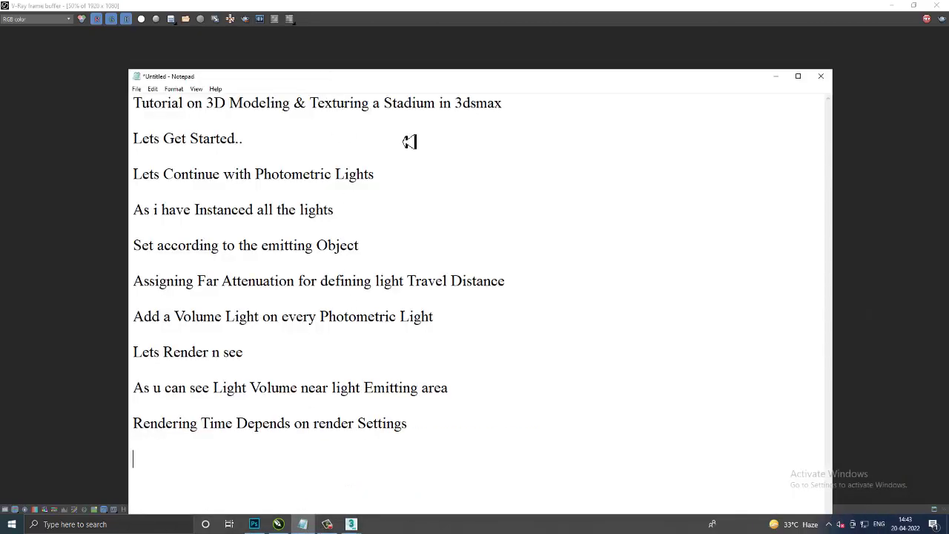
drag(412, 82, 405, 36)
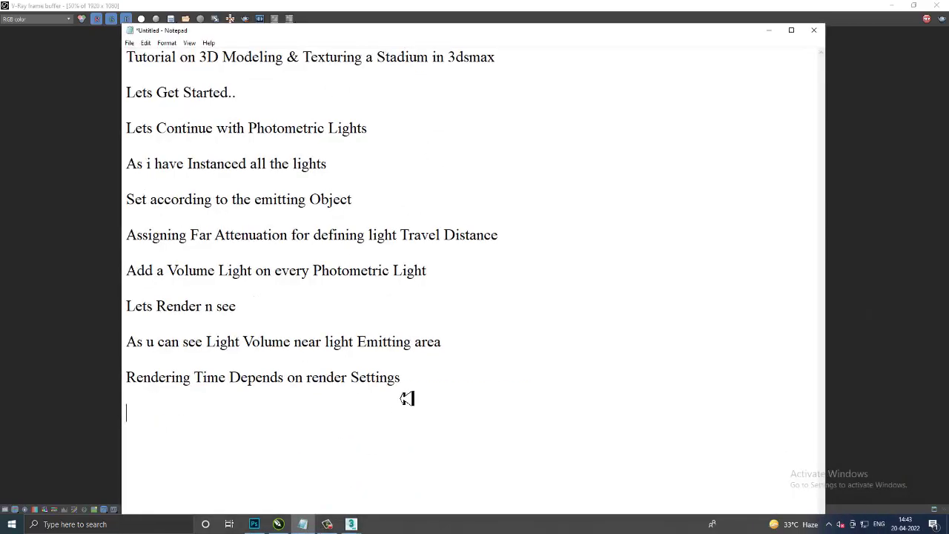
Add the line 'Ill Put the Output' and start a new line
text(Ill Pu)
text(t the O)
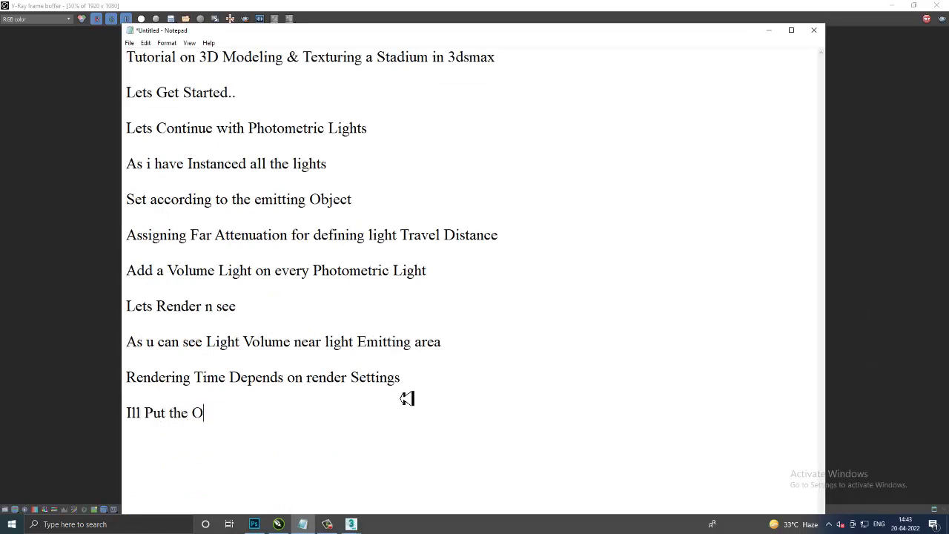
text(utput)
drag(142, 414, 132, 414)
click(139, 419)
click(272, 416)
key(Return)
key(Return)
Check the render again, add 'Thanks for Watching....', and minimize Notepad
drag(719, 45, 831, 390)
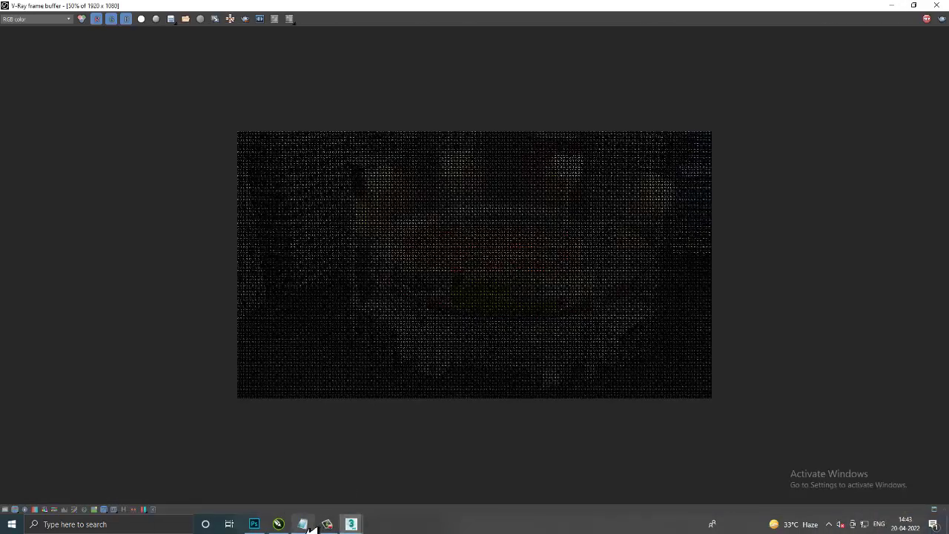
click(302, 524)
drag(481, 389, 395, 31)
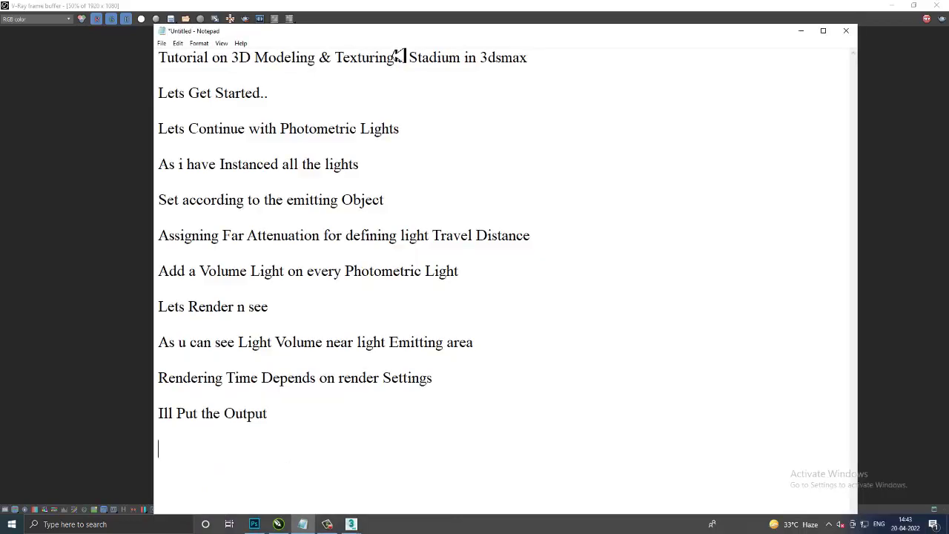
text(Thank)
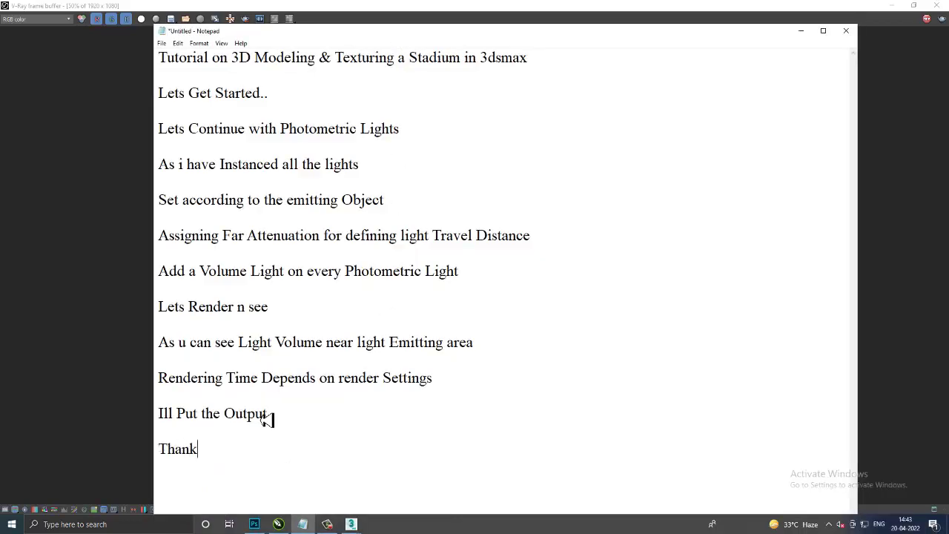
text(s for Watc)
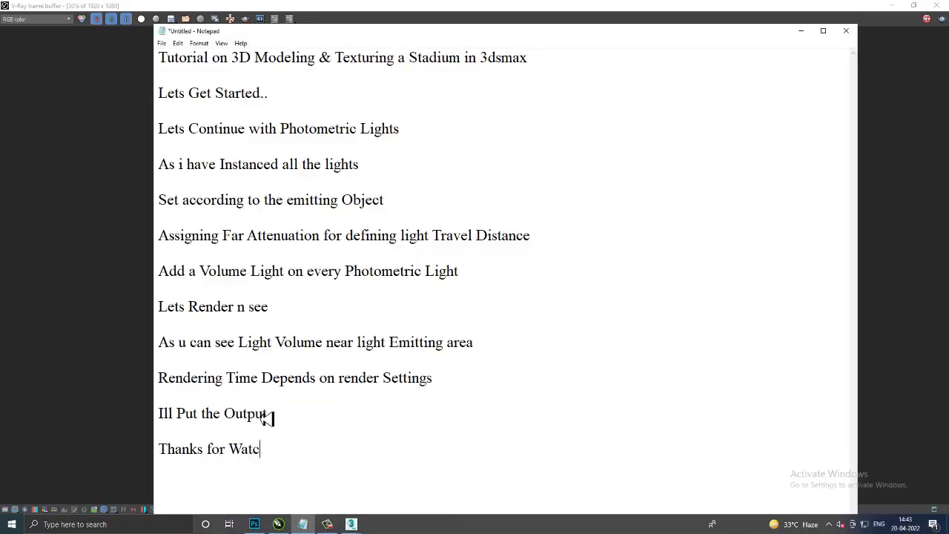
text(hing....)
click(801, 31)
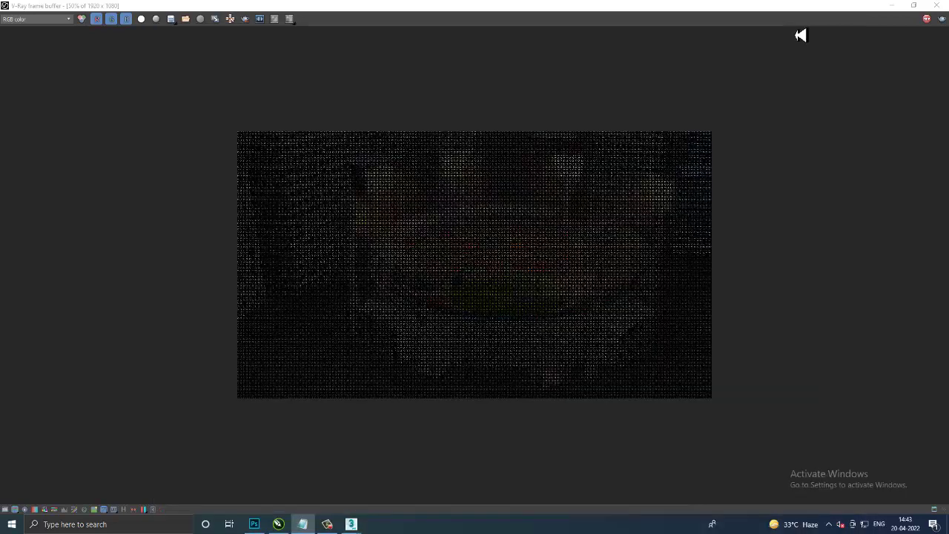
Minimize the V-Ray frame buffer and close the finished Rendering progress dialog
click(913, 5)
click(642, 105)
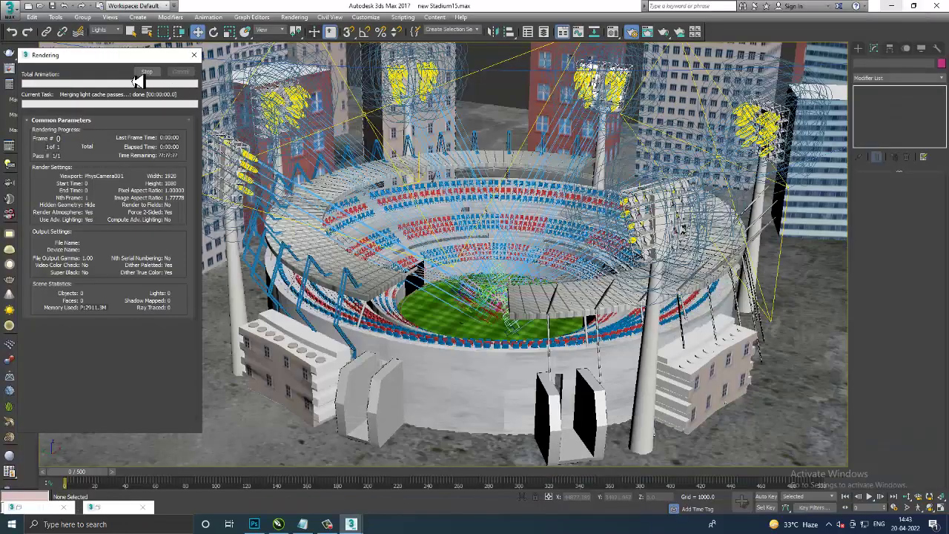
click(113, 49)
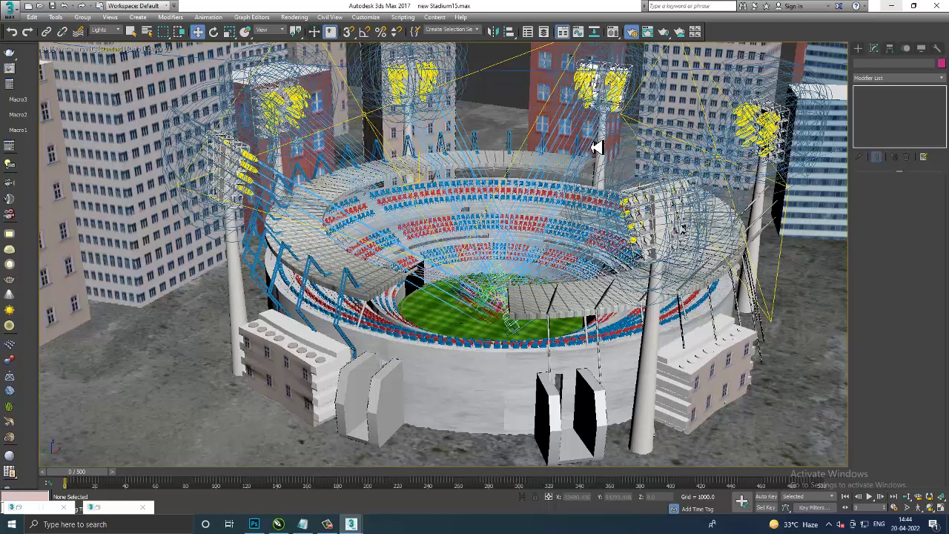
Switch viewport shading to High Quality, then back to Standard to show the bright textured stadium
click(113, 50)
click(117, 59)
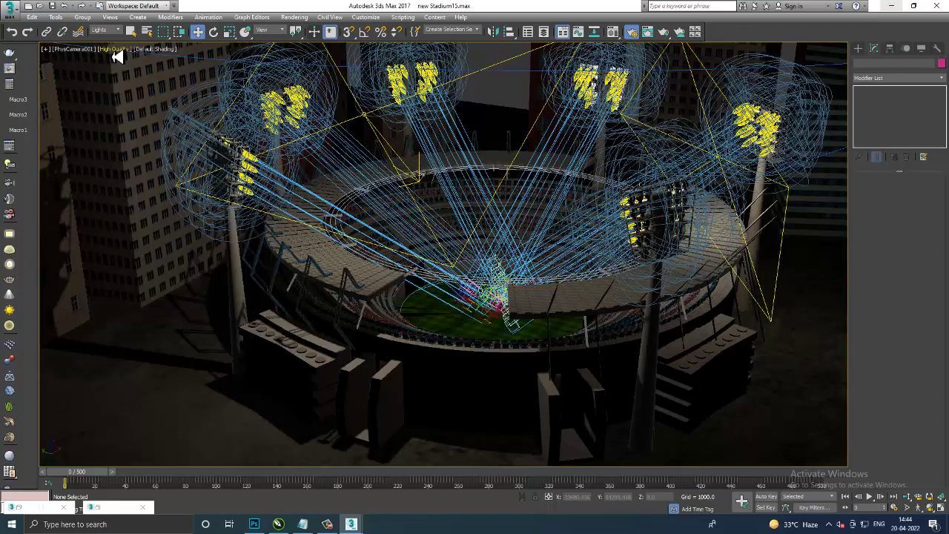
click(115, 49)
click(134, 69)
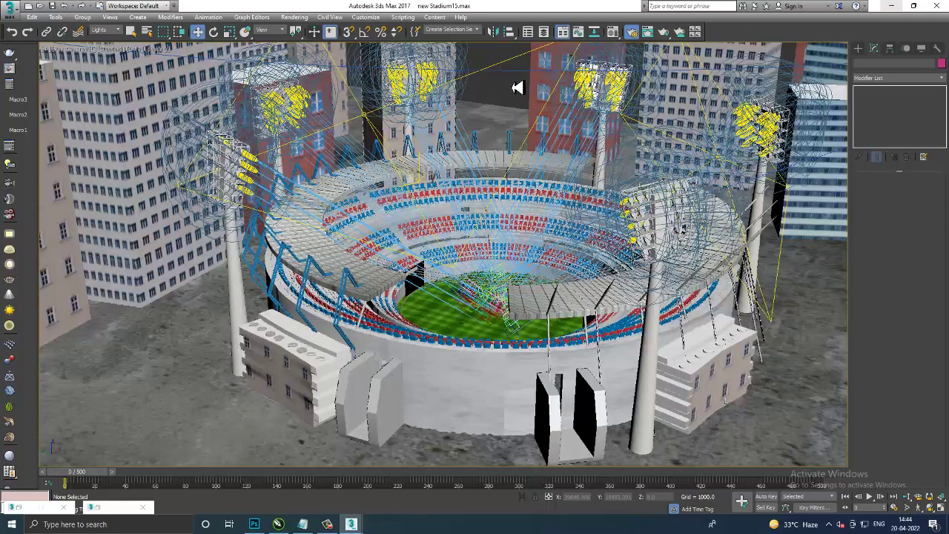